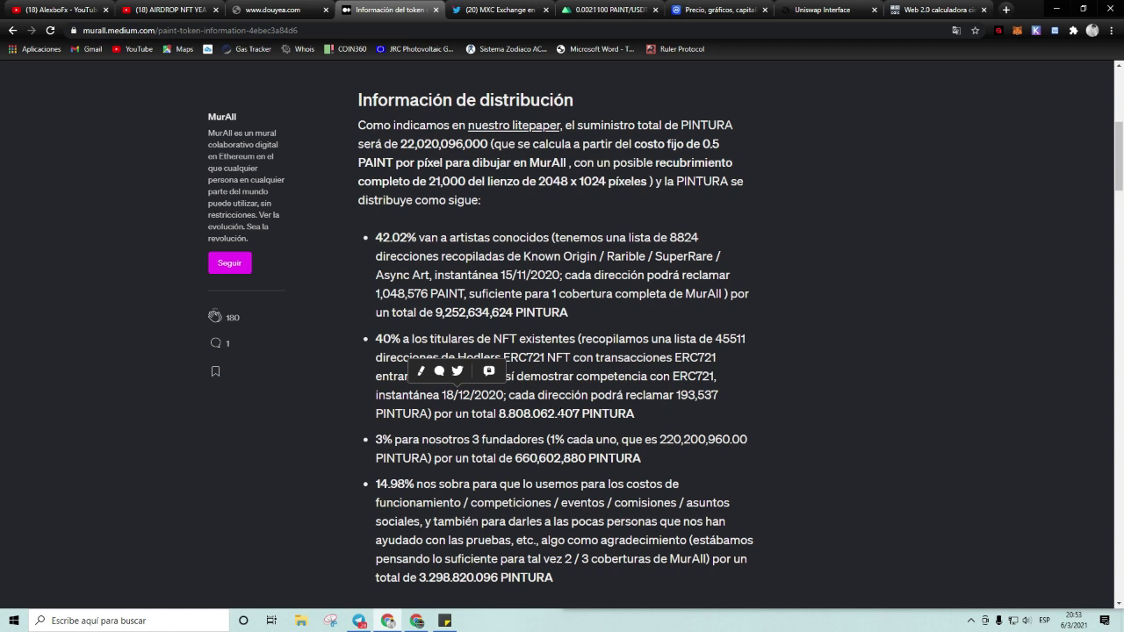
Step: Return to the top of the Medium PAINT distribution article, then view MXC's $PAINT/USDT listing tweet
scroll(570, 307, down, 2)
scroll(569, 308, up, 2)
scroll(567, 311, up, 5)
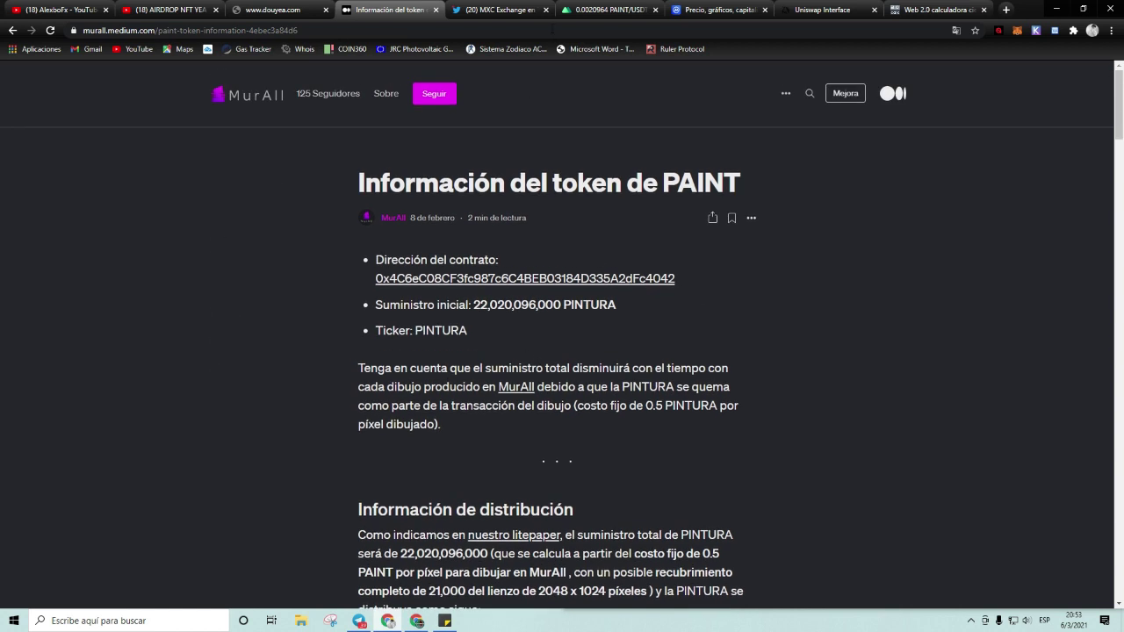
click(509, 14)
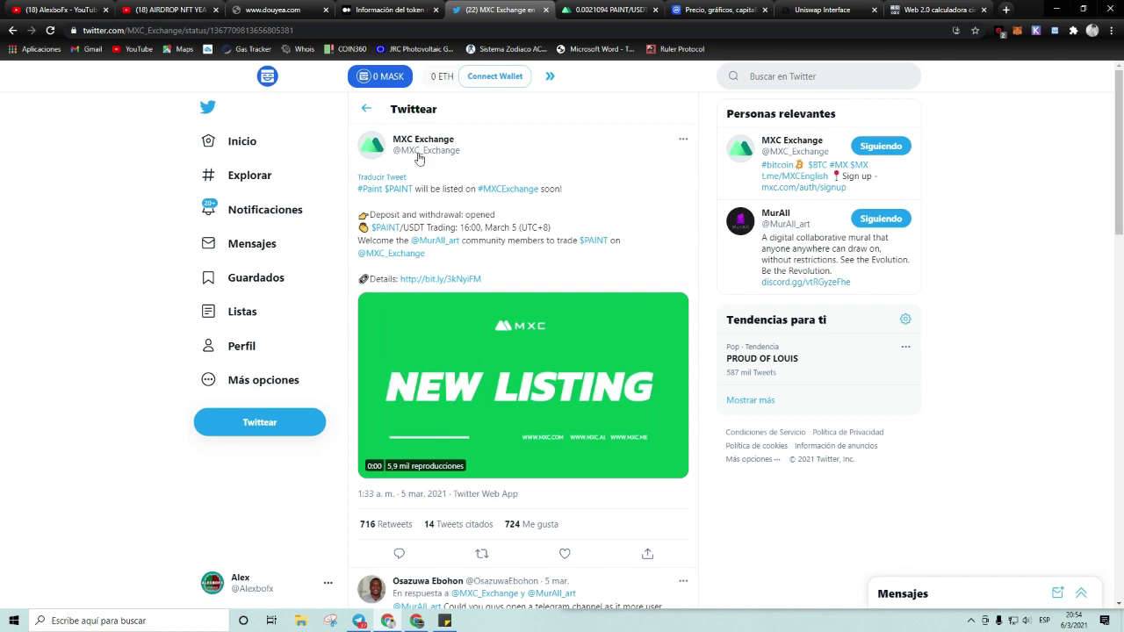
Step: Go via the MXC PAINT/USDT trading page to CoinMarketCap's Paint page showing $0.002357
click(606, 12)
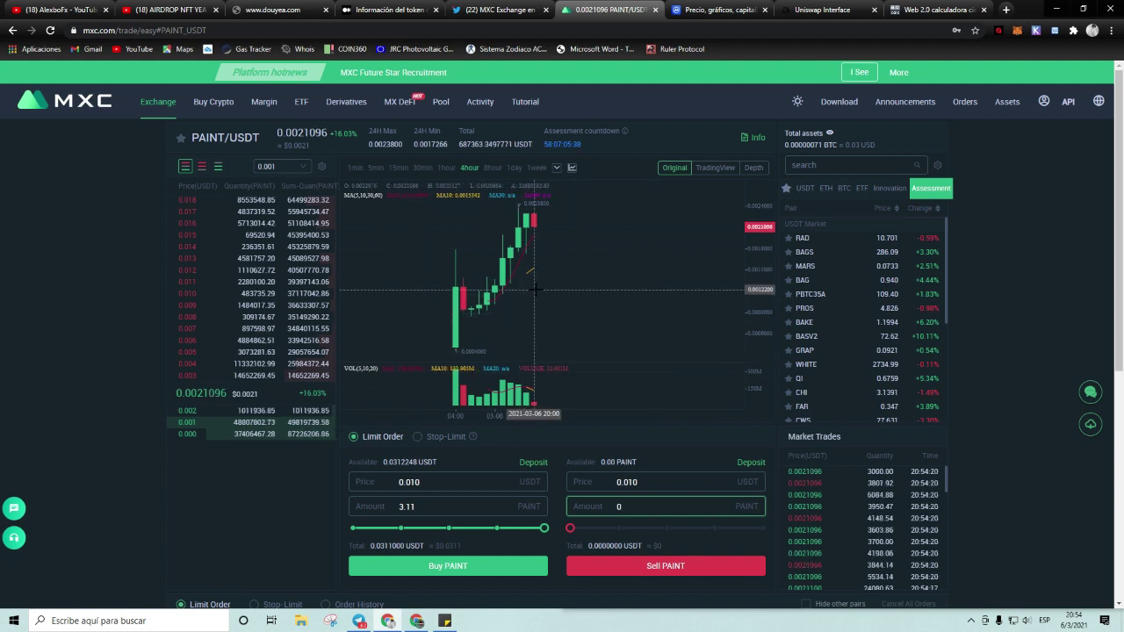
click(693, 12)
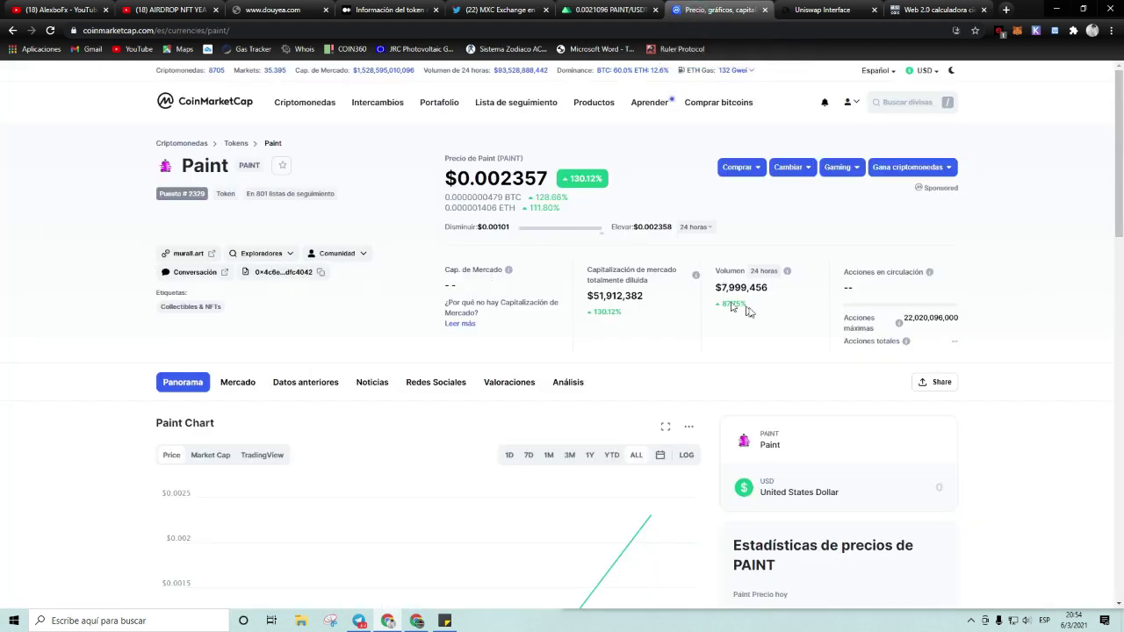
Step: Highlight Paint's 22,020,096,000 maximum supply figure on CoinMarketCap
drag(932, 318, 946, 319)
click(944, 319)
drag(925, 320, 922, 318)
click(795, 328)
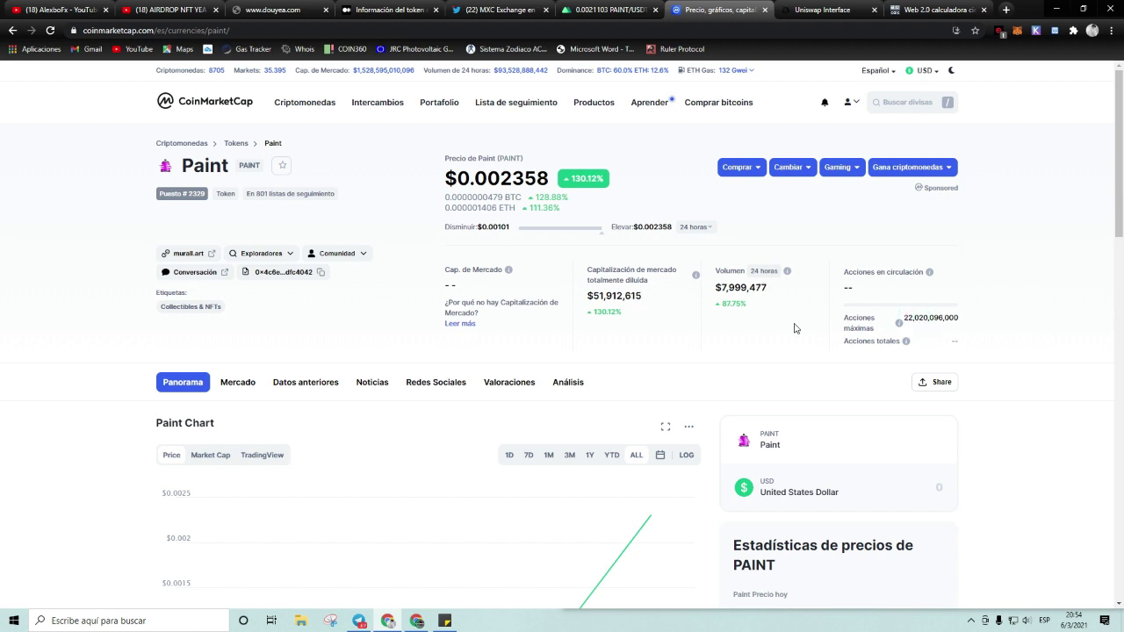
click(751, 362)
click(727, 356)
Step: Highlight Paint's current price of $0.002146, then move to the Uniswap swap page
drag(490, 176, 534, 178)
click(542, 175)
click(541, 180)
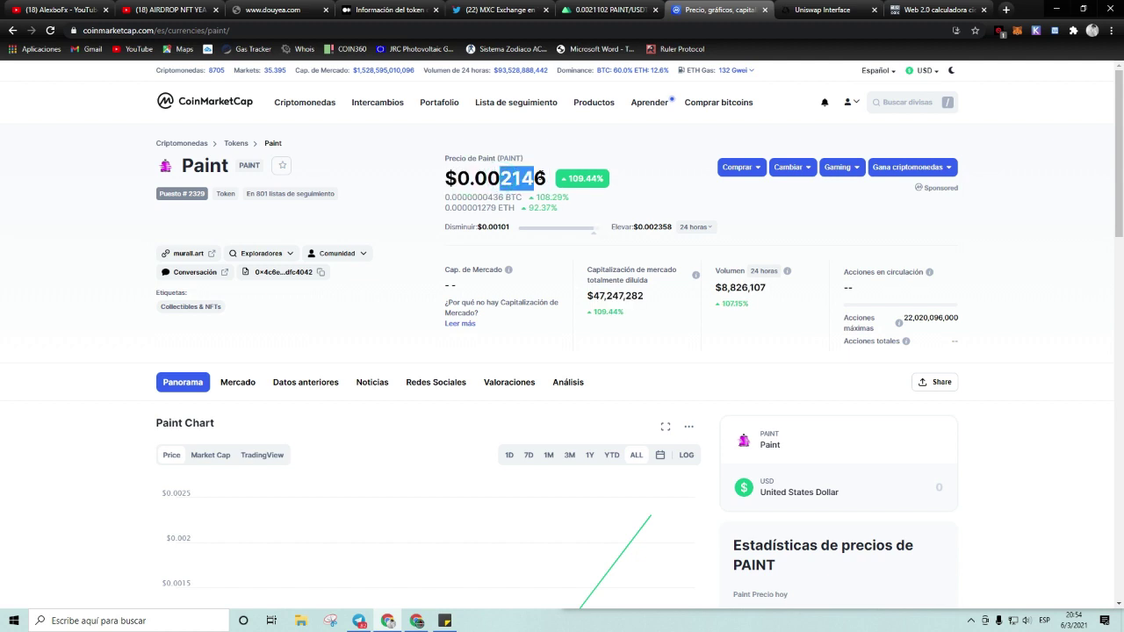
click(682, 372)
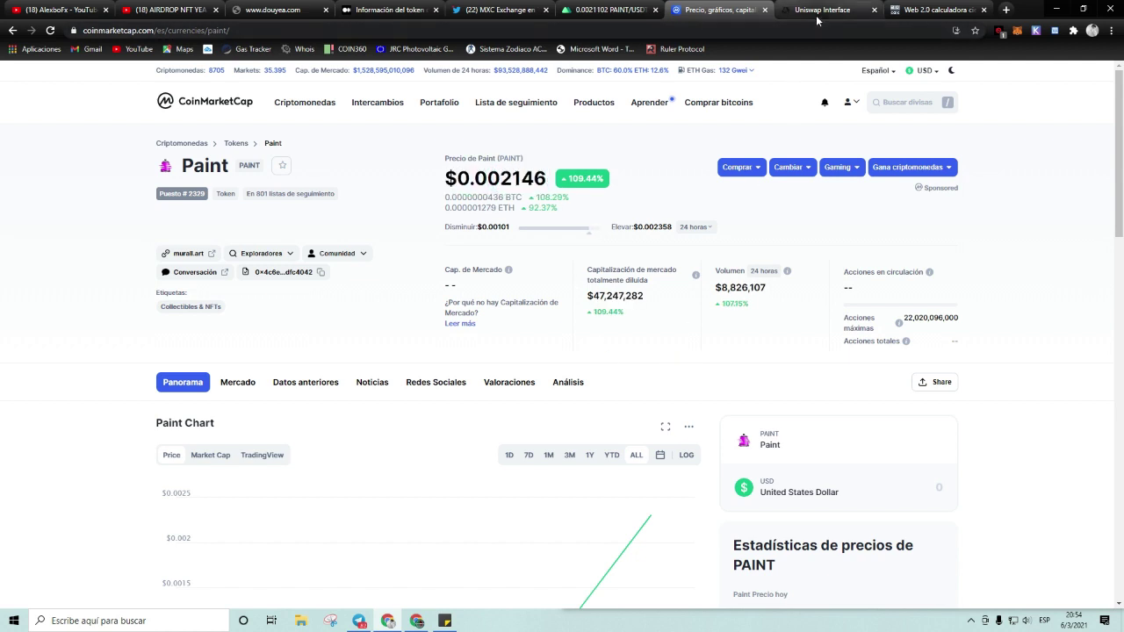
click(817, 16)
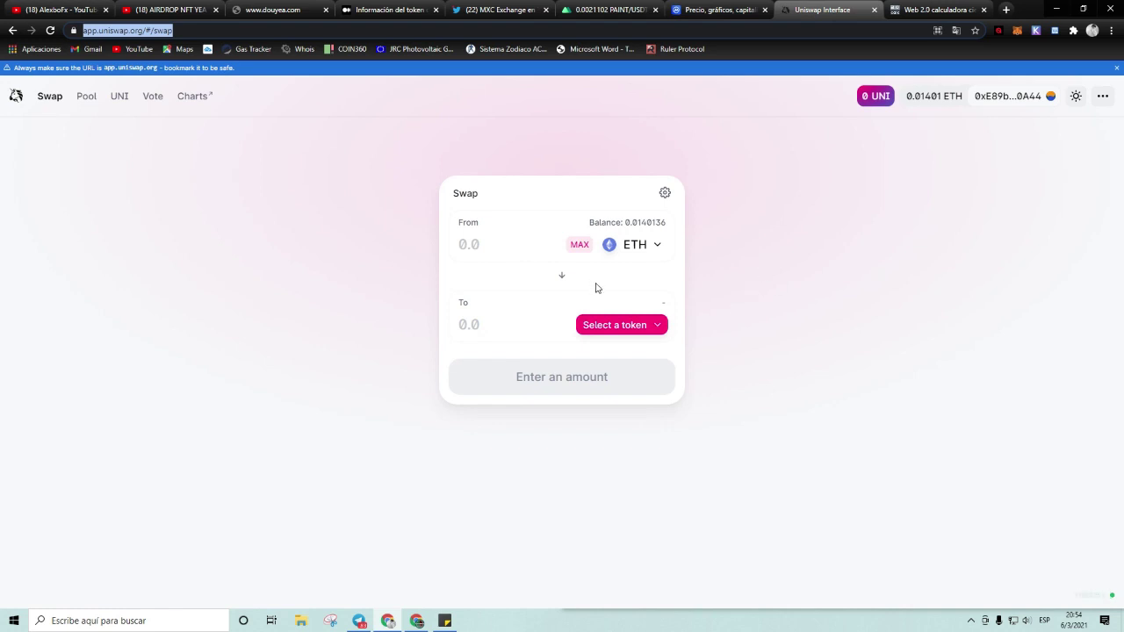
Step: Browse Uniswap's token list, view the 193537 × 0.0023 = 445.1351 calculation, then bring MurAll forward
click(625, 330)
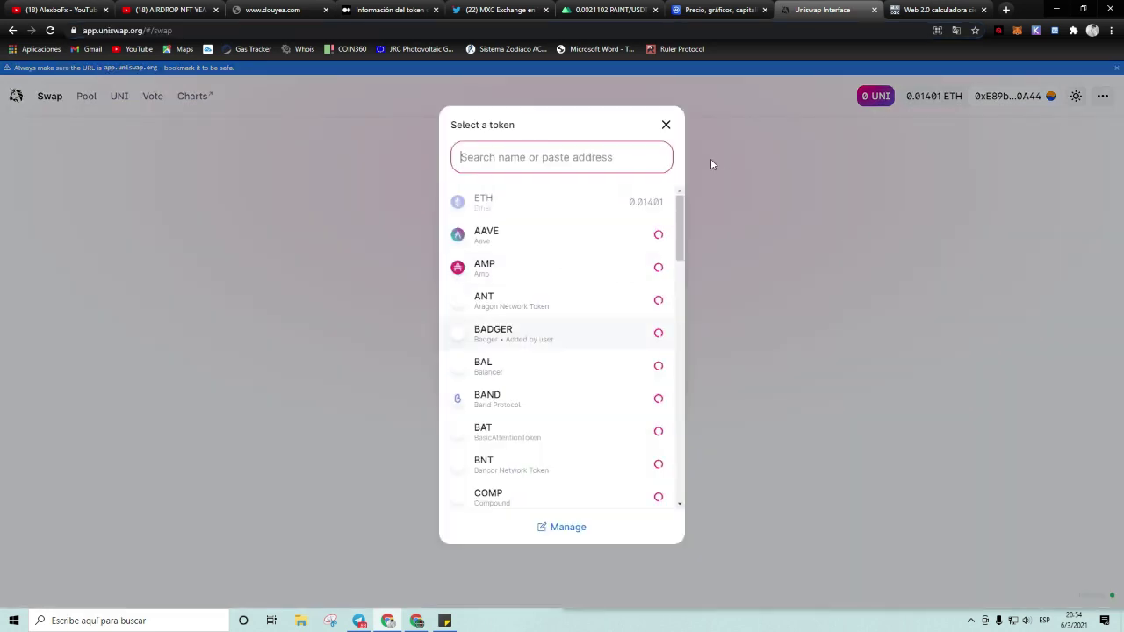
click(667, 126)
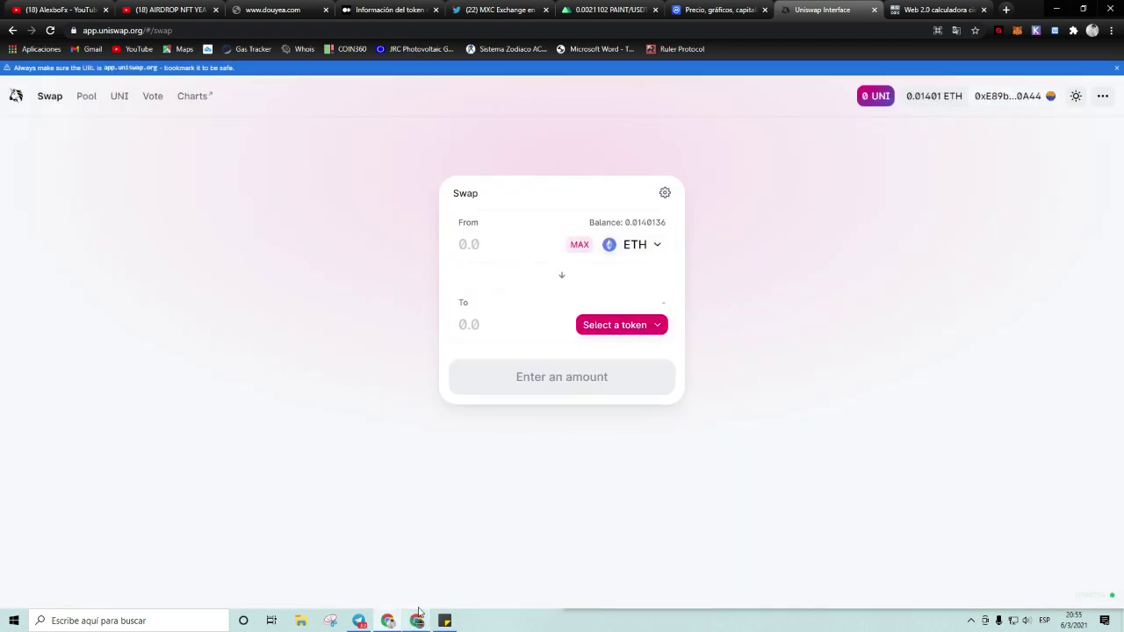
click(922, 11)
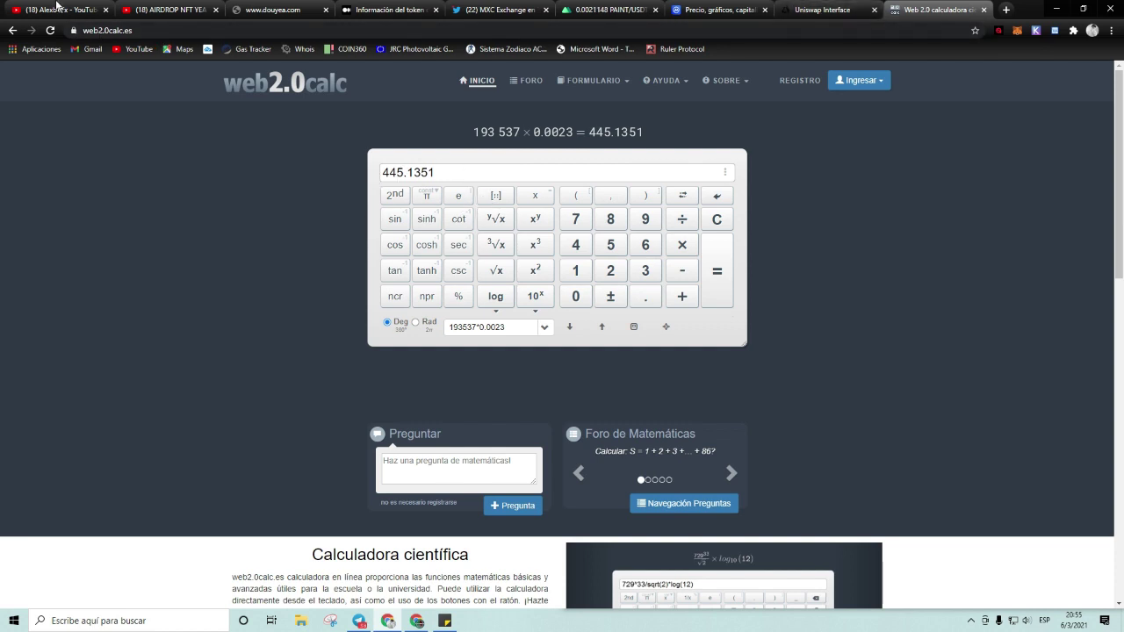
click(57, 10)
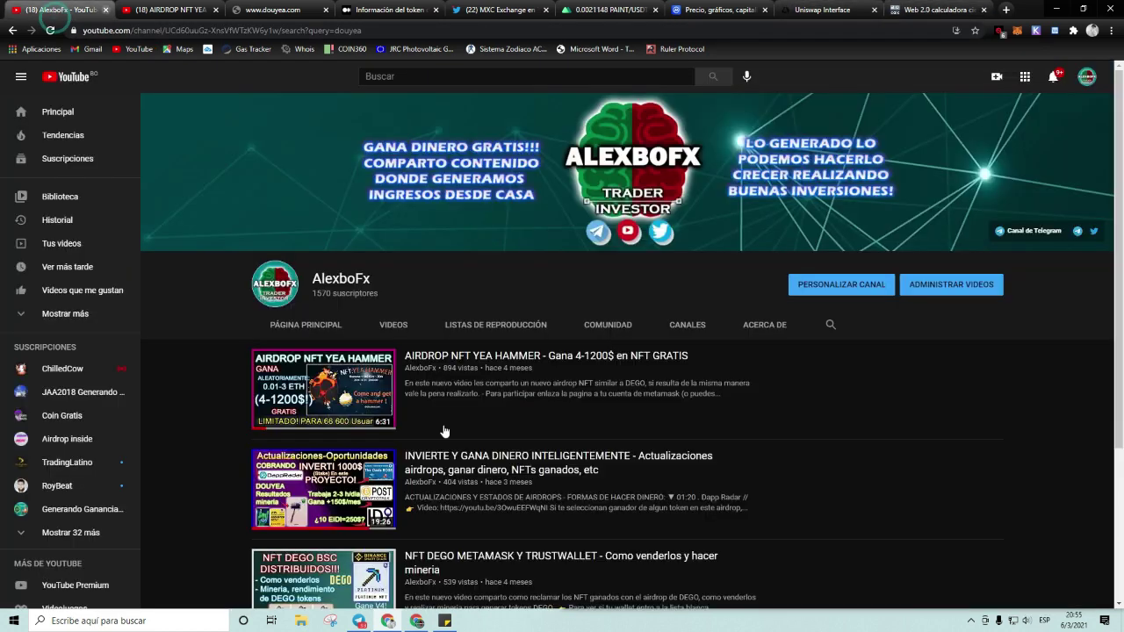
click(418, 621)
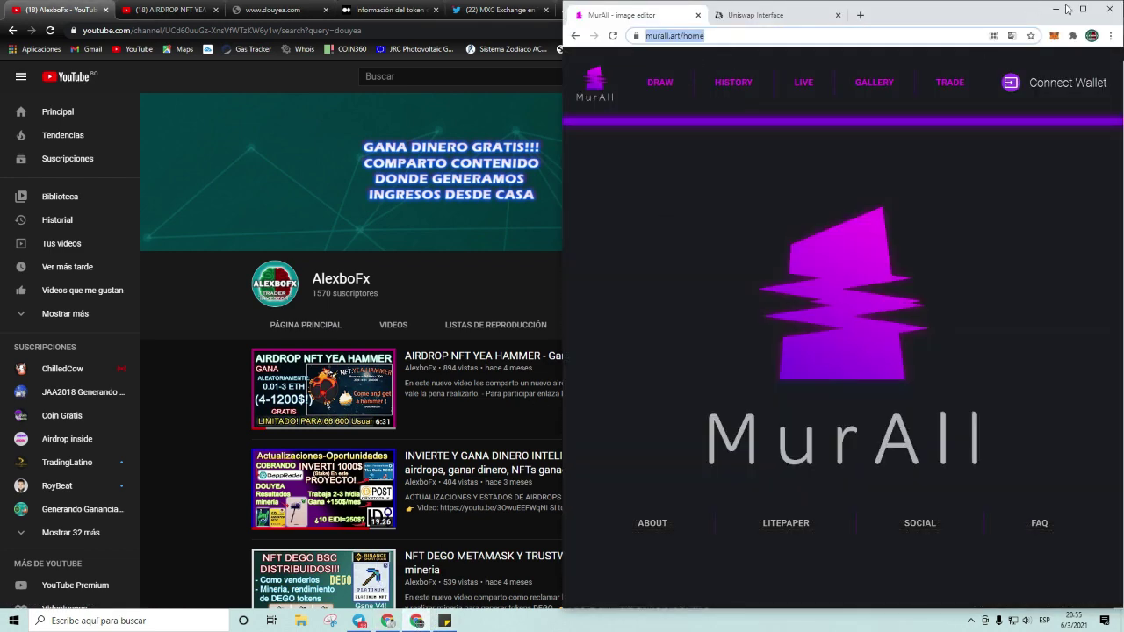
Step: Maximise MurAll, confirm MetaMask's 0.018 ETH balance, and open the PAINT airdrop sticky note
drag(1067, 9, 775, 26)
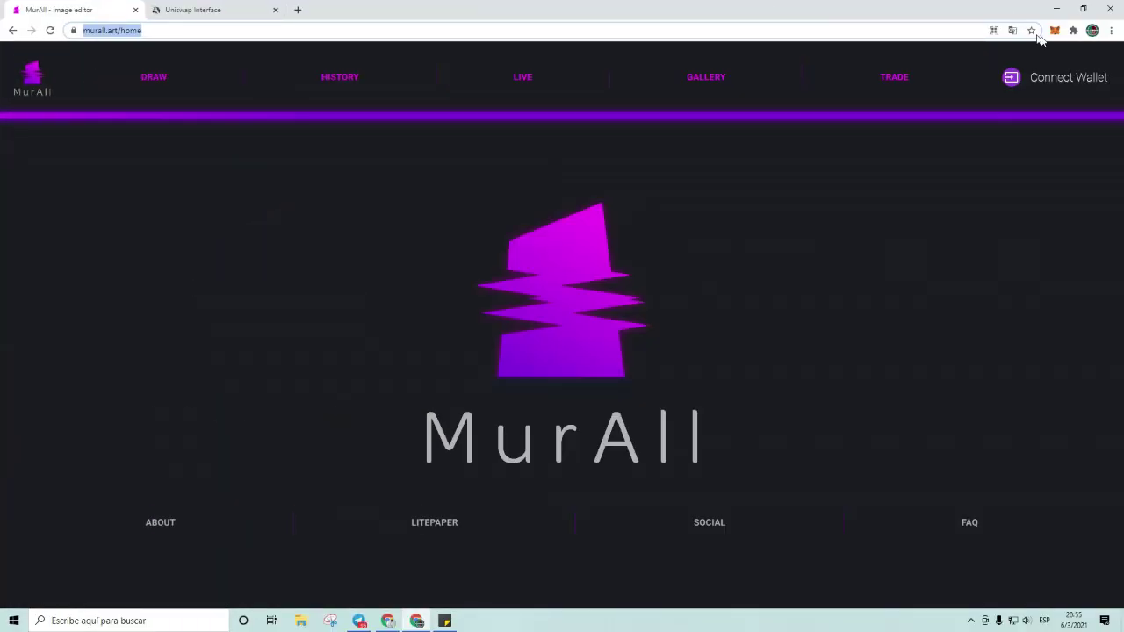
click(1055, 30)
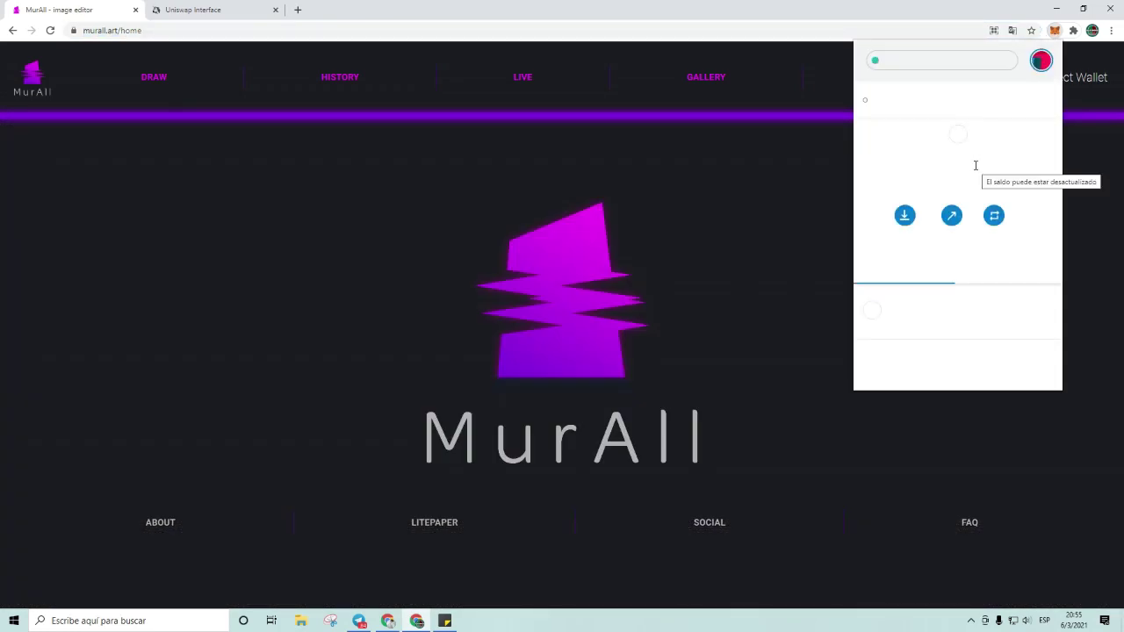
scroll(957, 176, down, 2)
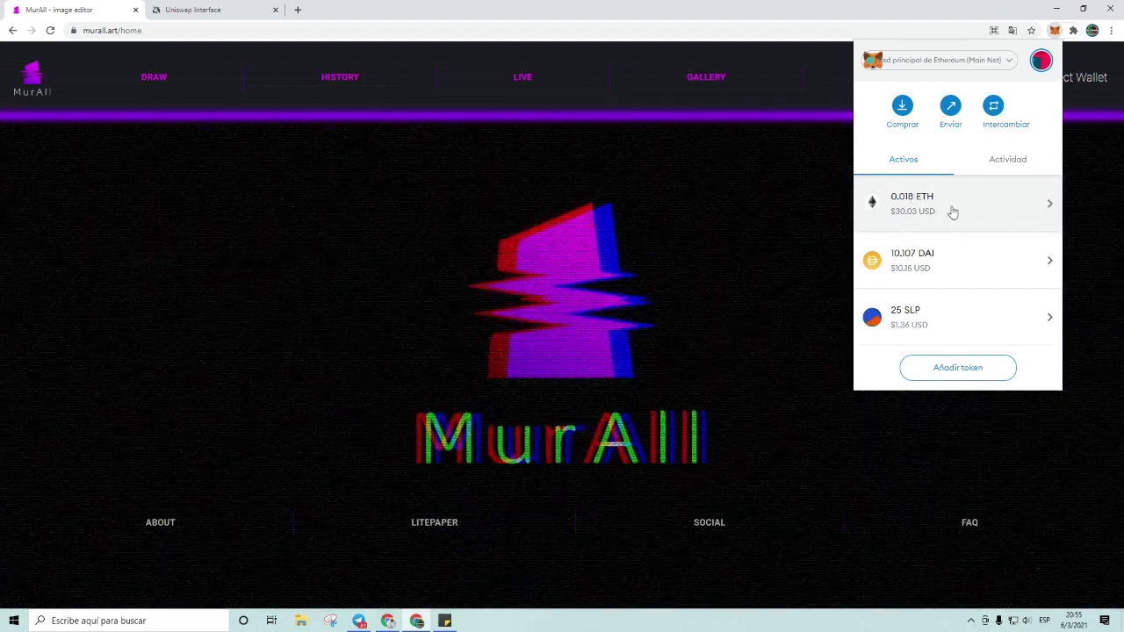
scroll(944, 217, up, 2)
scroll(966, 216, down, 2)
scroll(1002, 220, up, 2)
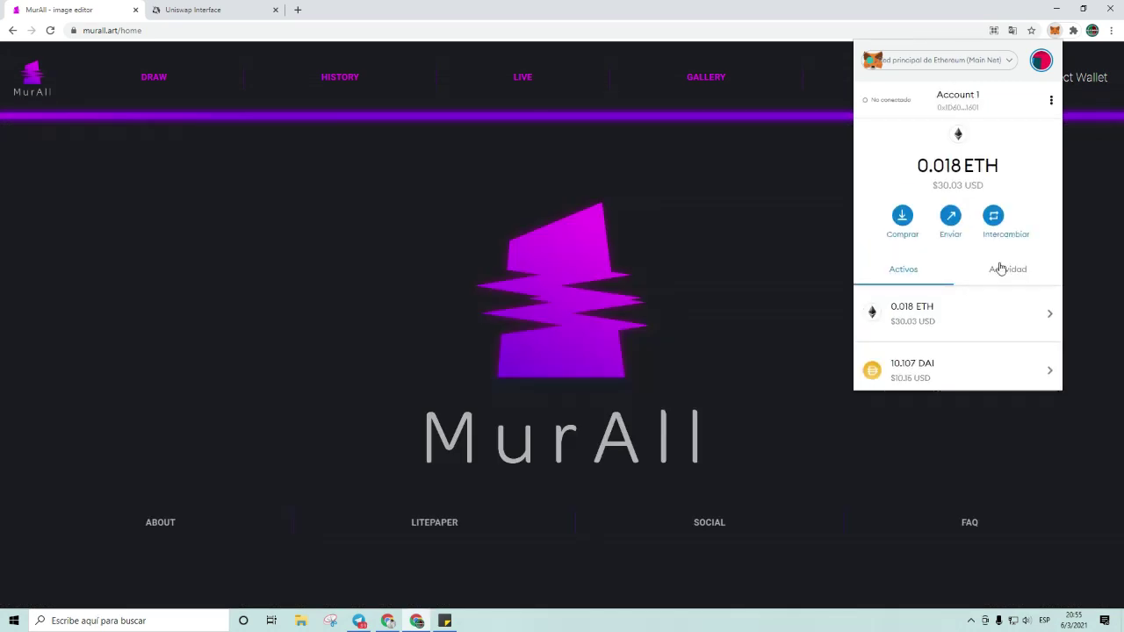
click(821, 227)
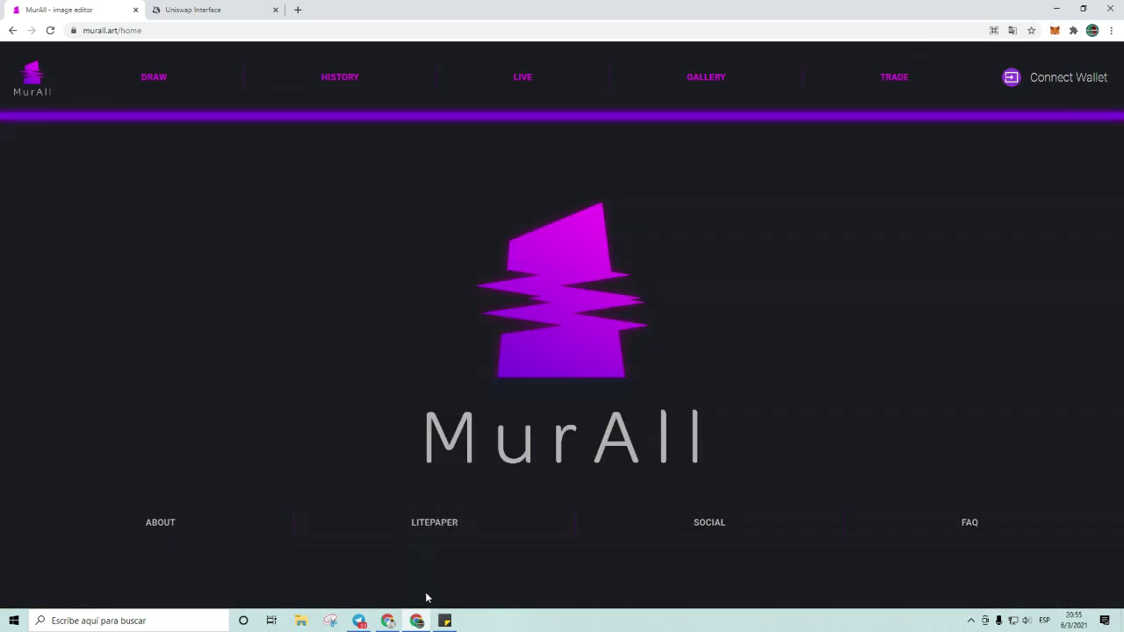
click(444, 621)
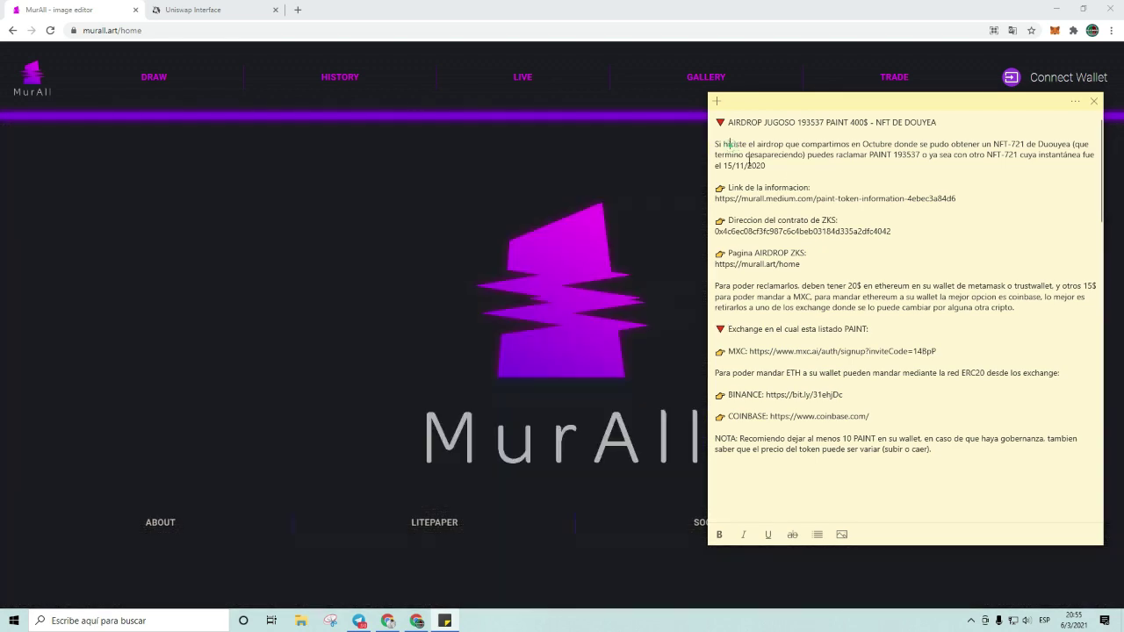
Step: Highlight the claiming paragraph, Medium article link and PAINT contract address in the airdrop note
drag(715, 144, 1094, 158)
click(778, 201)
double_click(778, 199)
drag(742, 232, 809, 231)
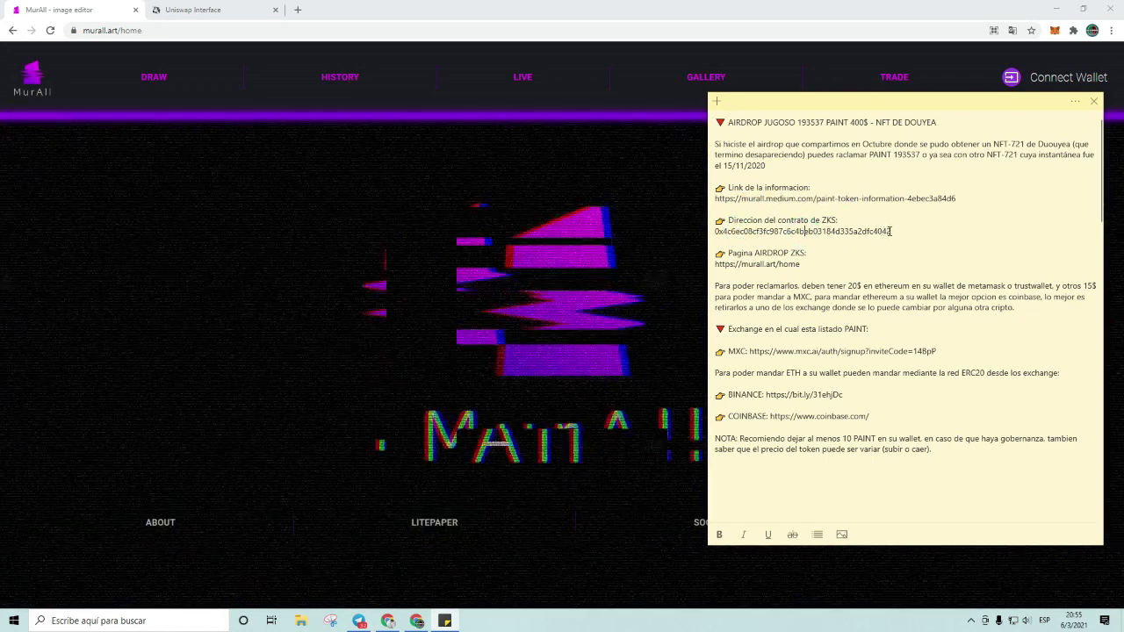
click(893, 231)
drag(894, 231, 780, 264)
click(718, 273)
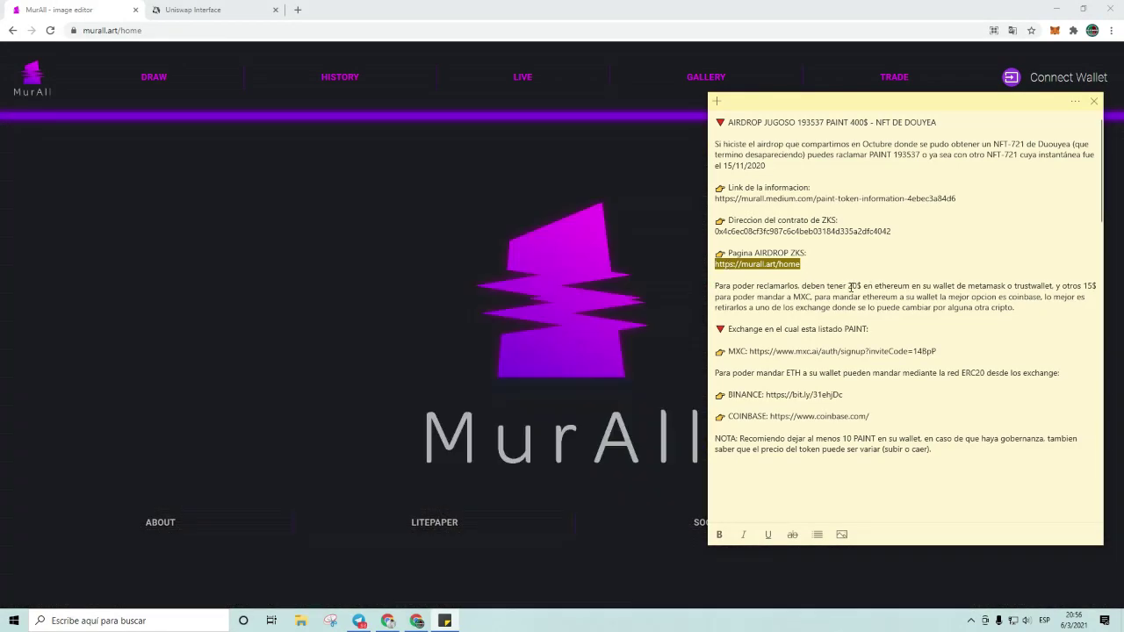
Step: Highlight the 20$ in ethereum requirement, then switch to the other browser window
drag(849, 285, 894, 286)
click(887, 295)
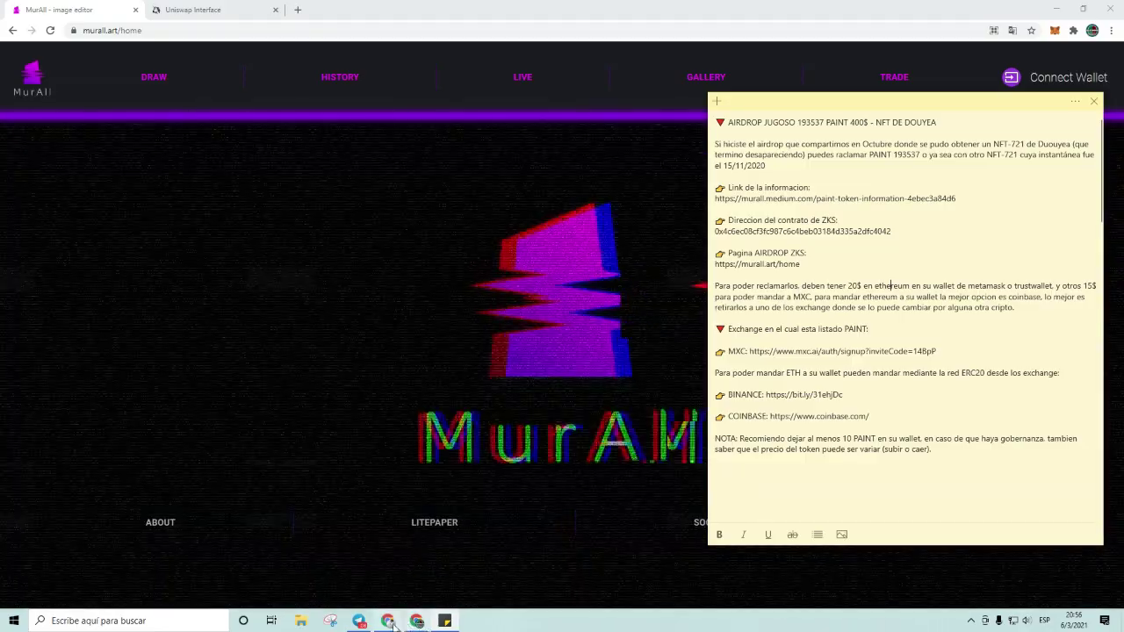
key(alt+Tab)
Step: Load Etherscan's Gas Tracker in a new tab to read 147, 167 and 186 gwei, then return to MurAll
click(1007, 10)
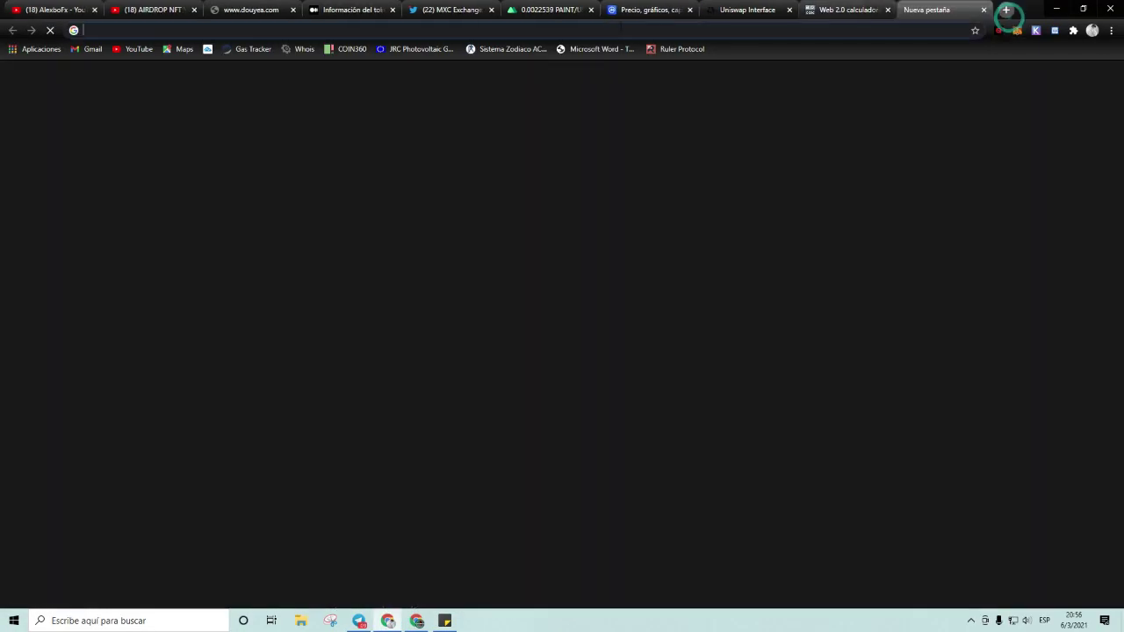
click(247, 51)
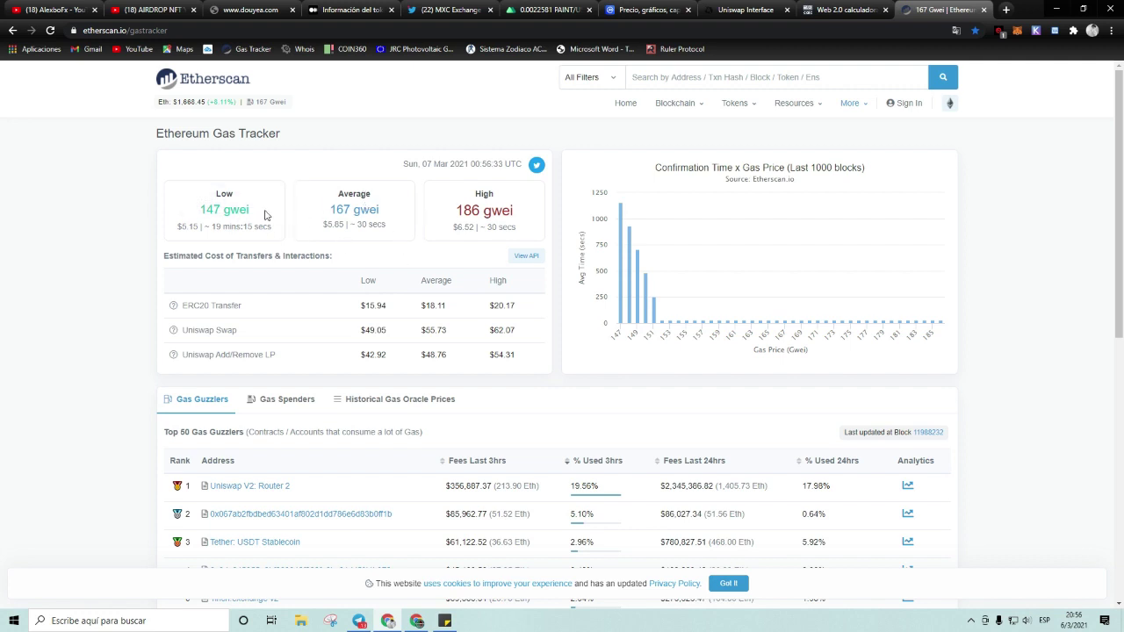
scroll(406, 183, down, 2)
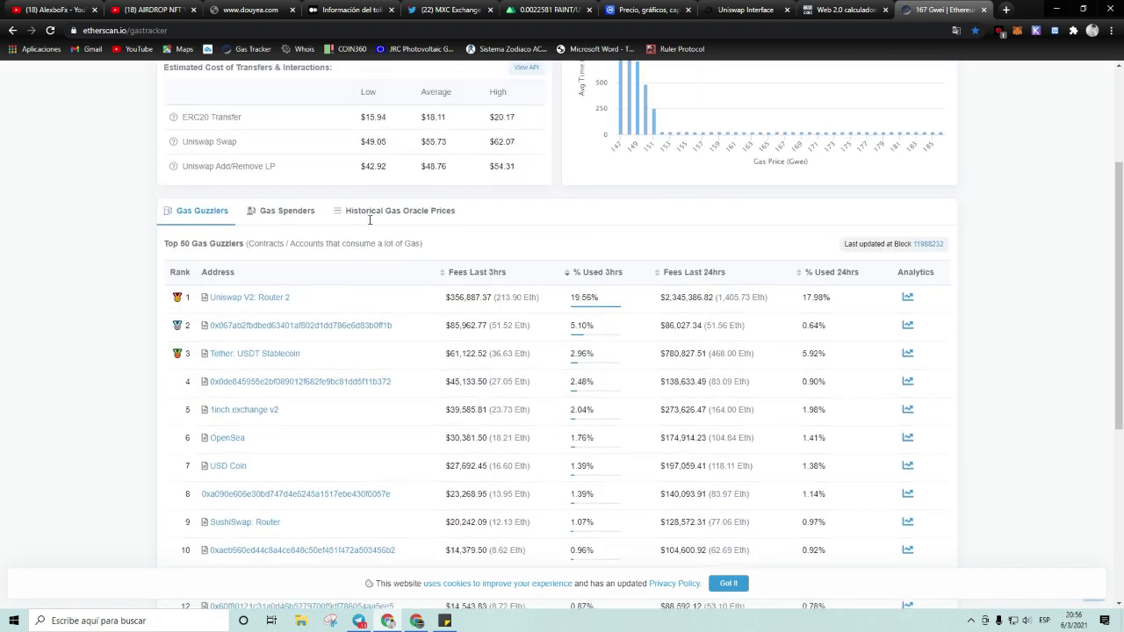
scroll(423, 255, up, 2)
click(416, 621)
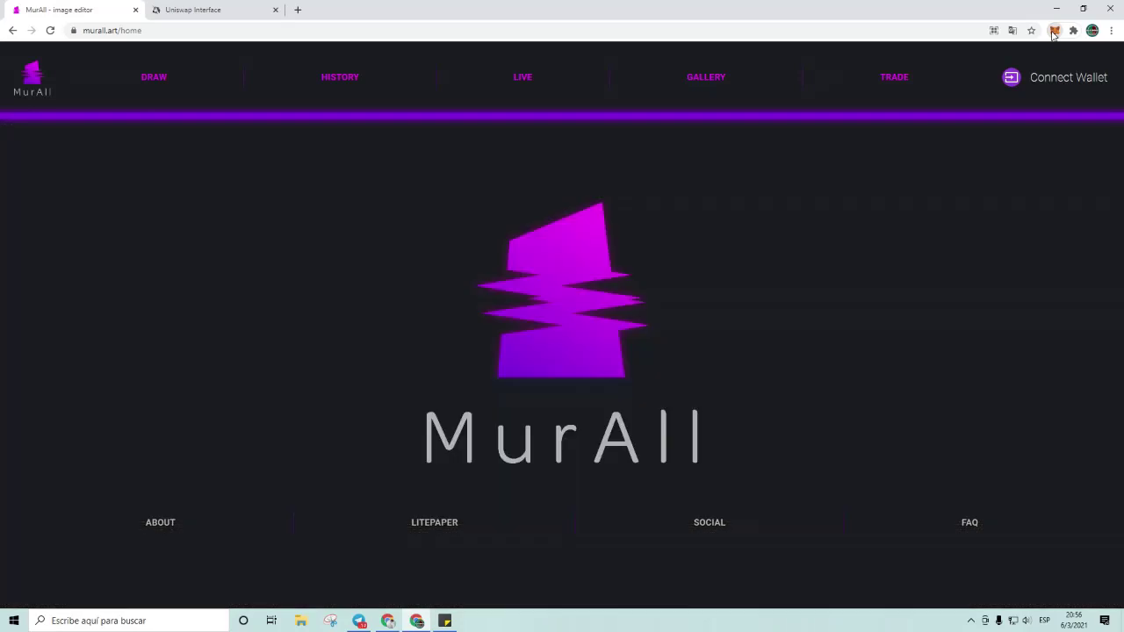
Step: Recheck MetaMask's 0.018 ETH and 10.107 DAI balances, then return to the Etherscan gas tracker
click(1054, 31)
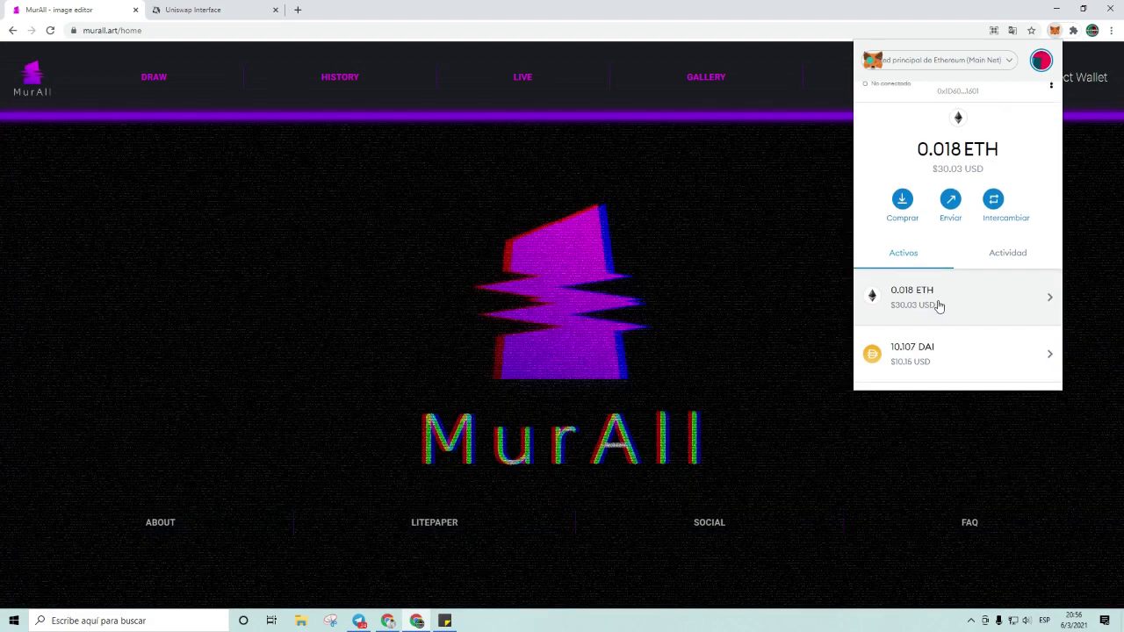
scroll(953, 290, down, 2)
click(1094, 211)
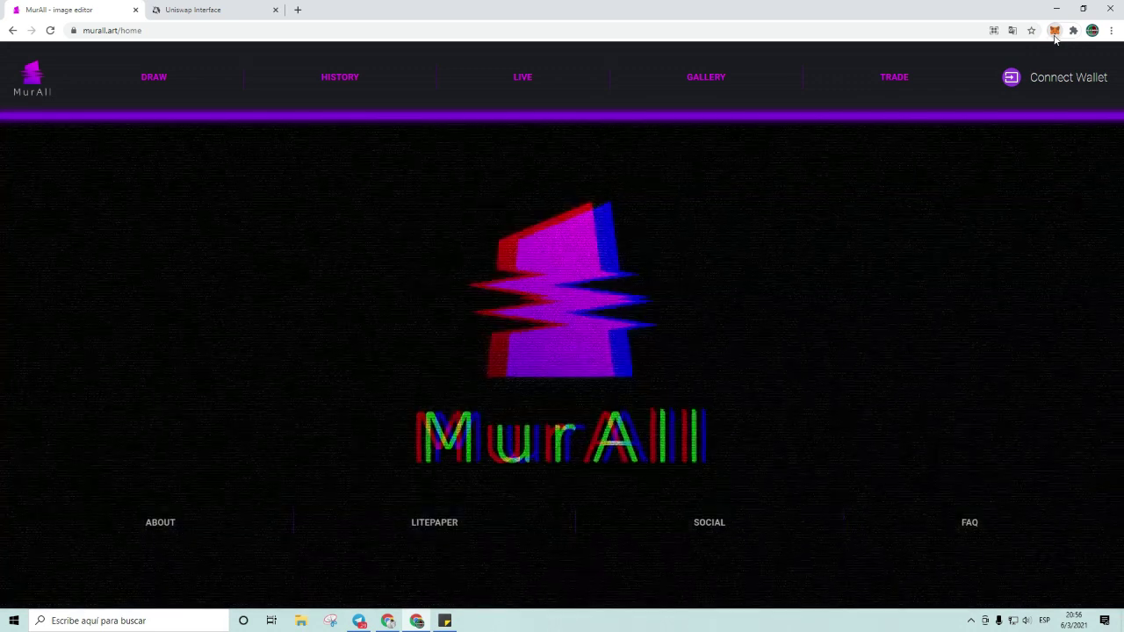
click(1055, 32)
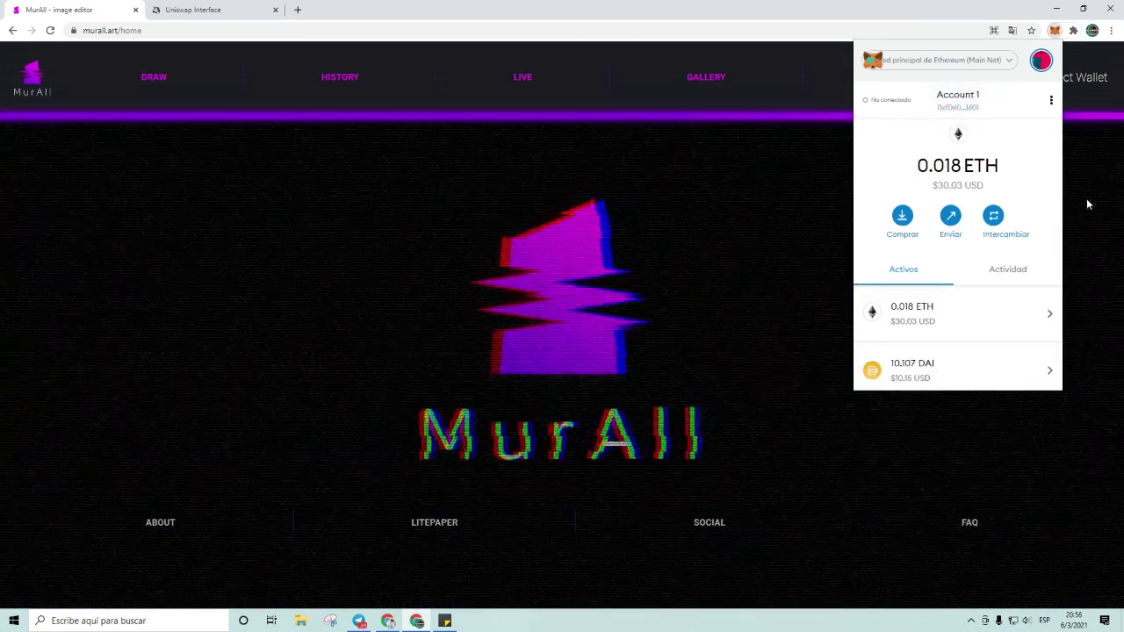
click(1087, 200)
click(418, 621)
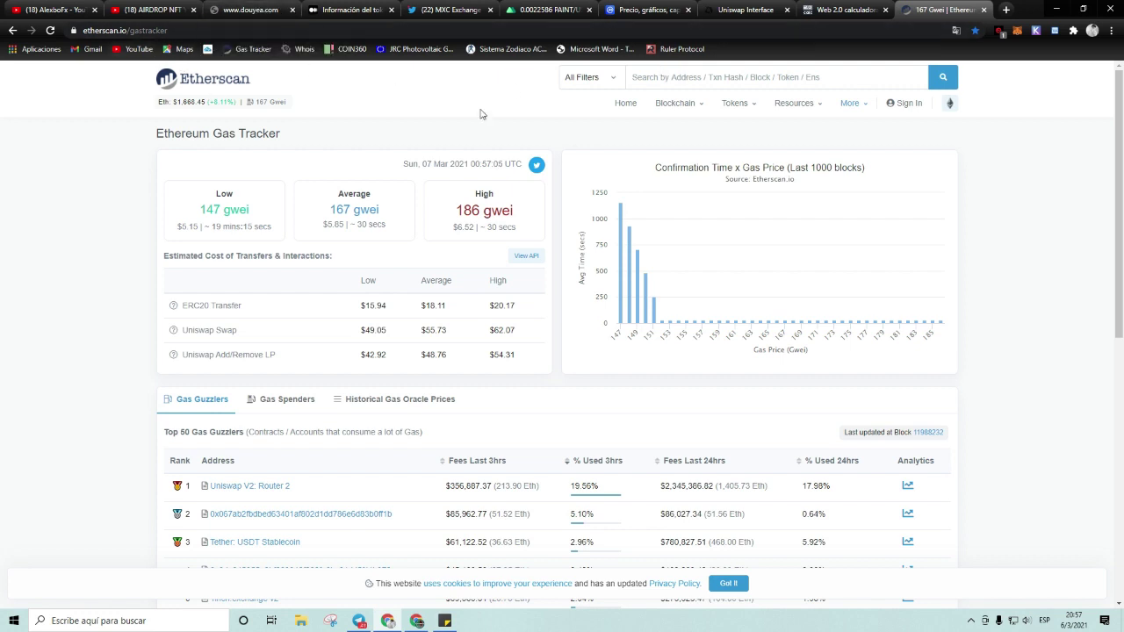
Step: Look up the wallet on Etherscan to review its 0.018 ETH, DAI, SLP and NFT holdings, then return to MurAll
click(646, 79)
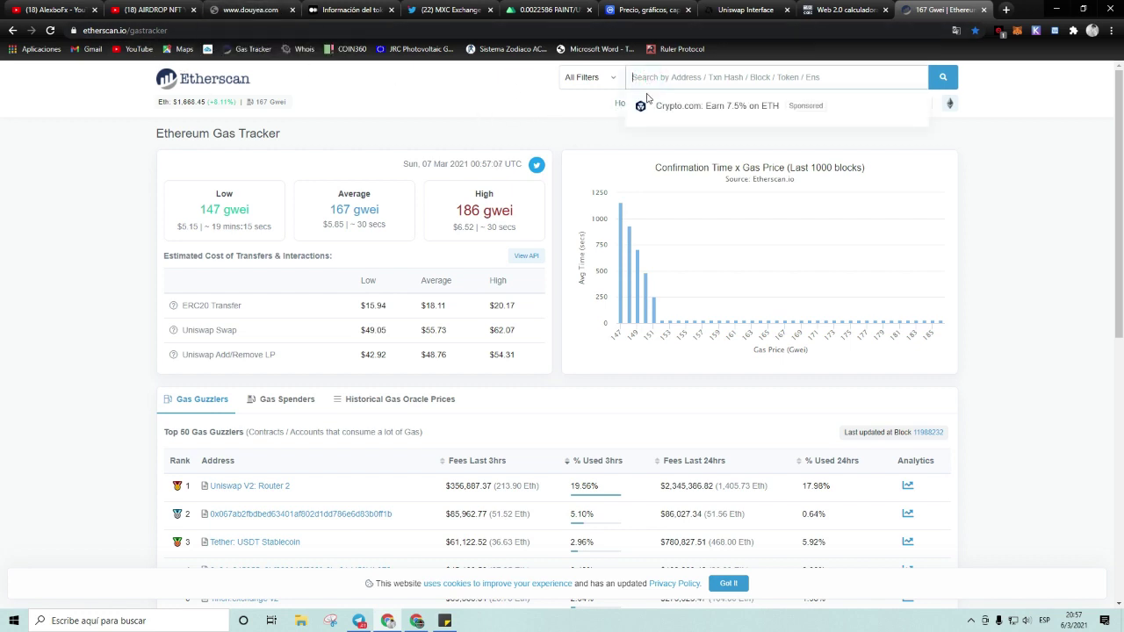
text(0x1D603fFa623E727FeB5780A3E609B4FEA2791601)
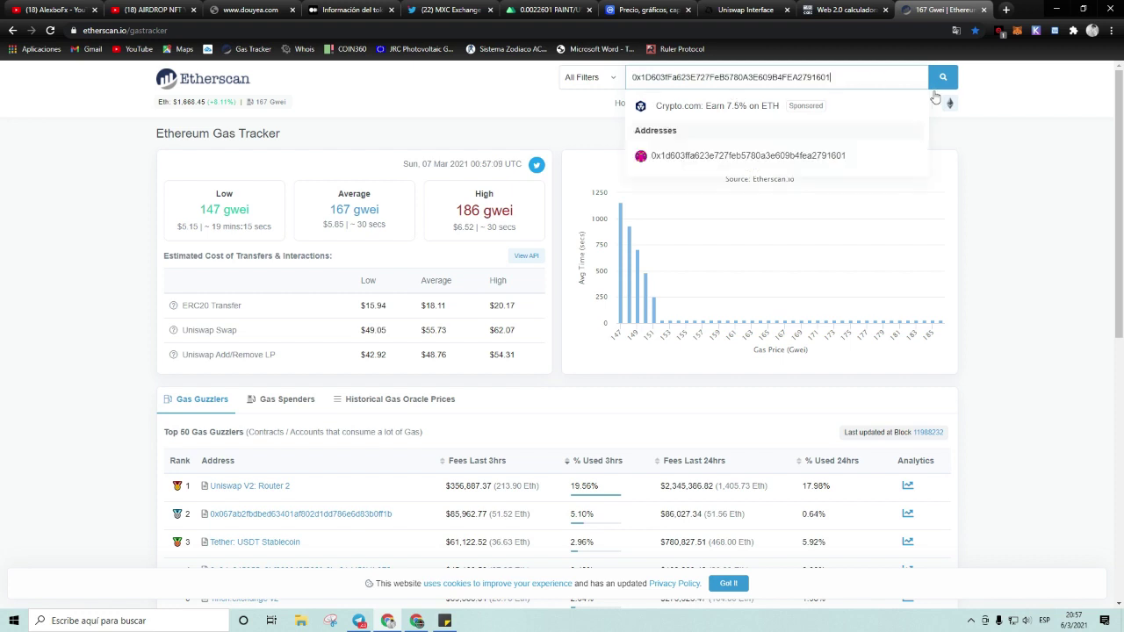
click(939, 80)
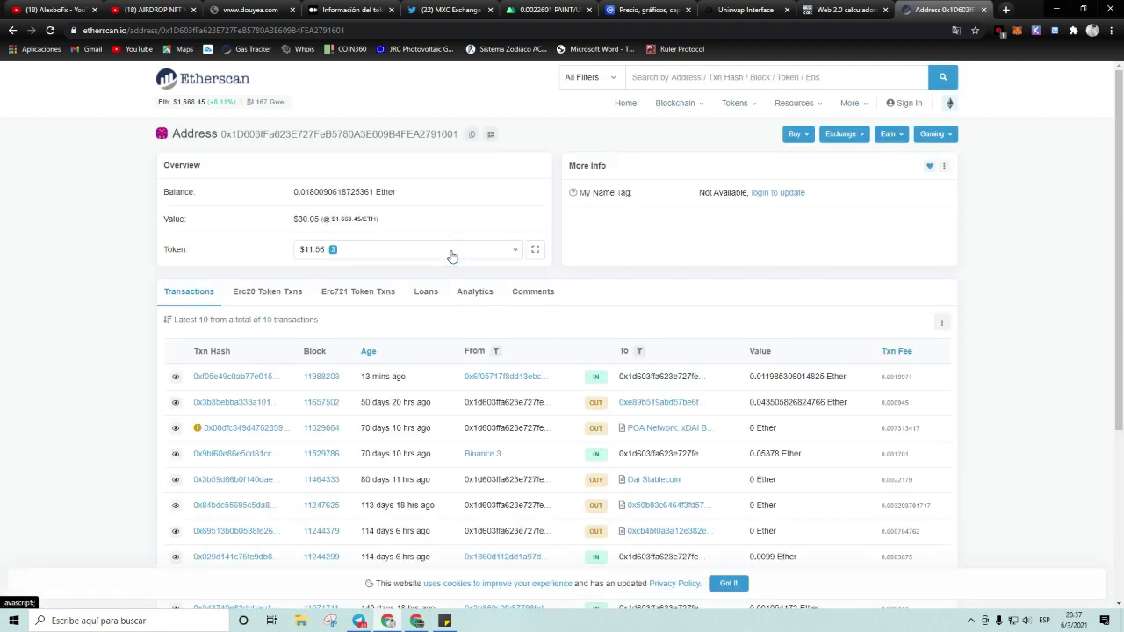
click(516, 252)
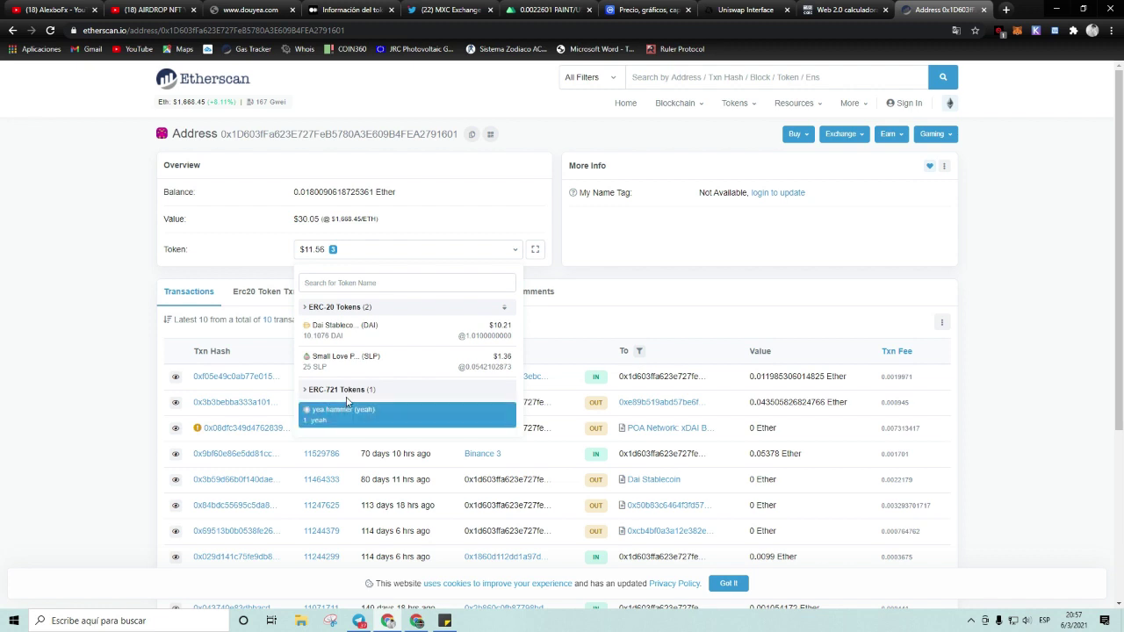
click(42, 289)
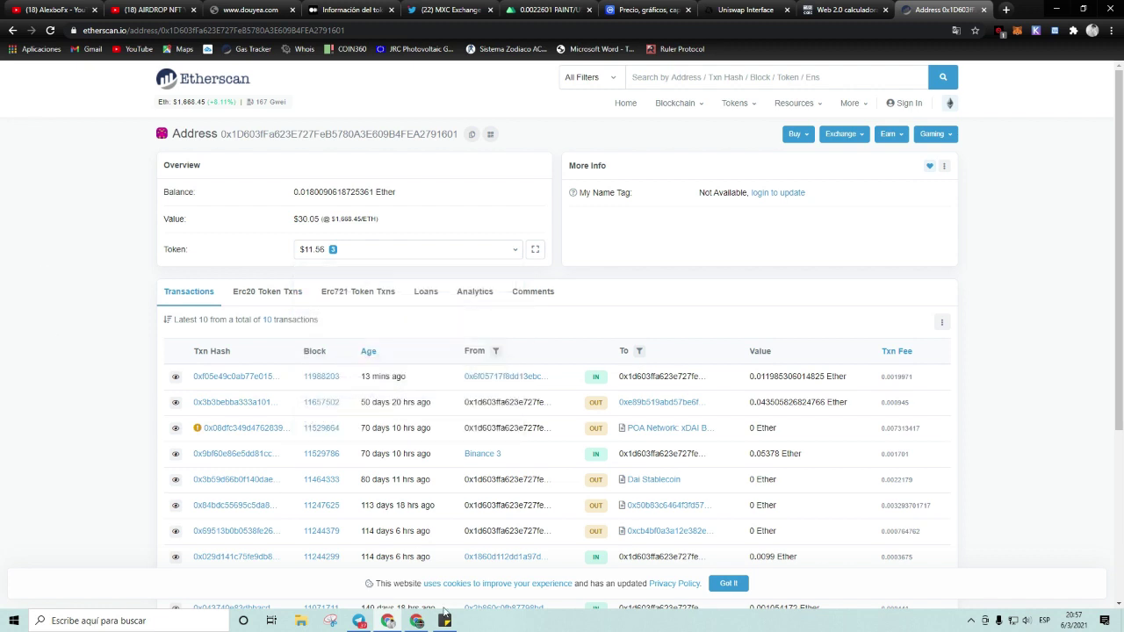
click(418, 620)
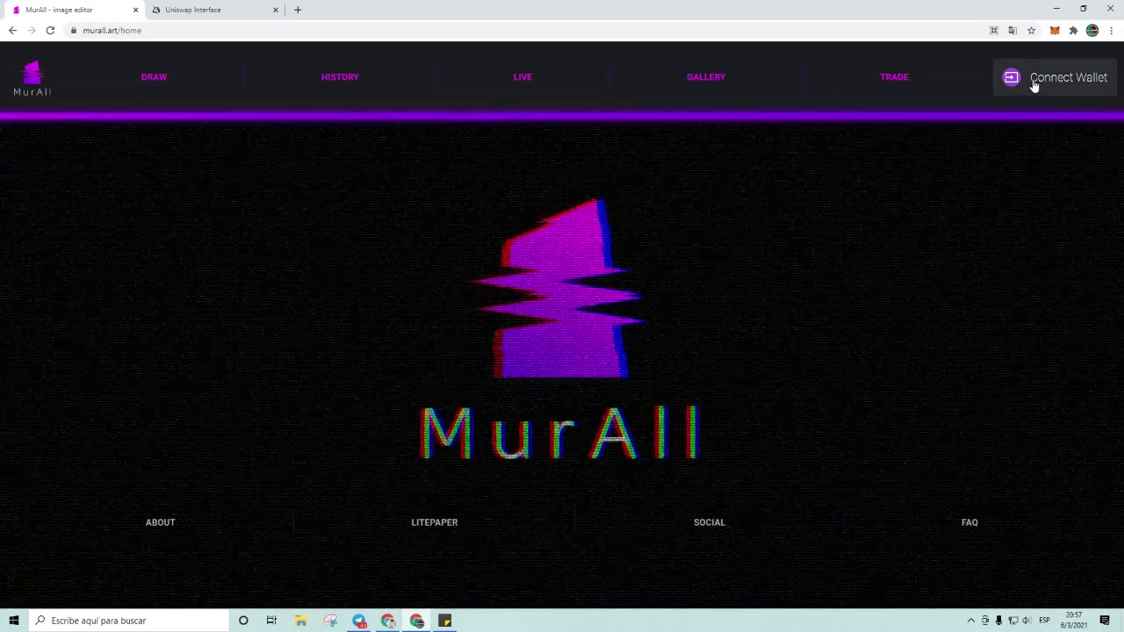
Step: Connect MetaMask Account 1 to MurAll and check the address's 193537 PAINT claim
click(1034, 83)
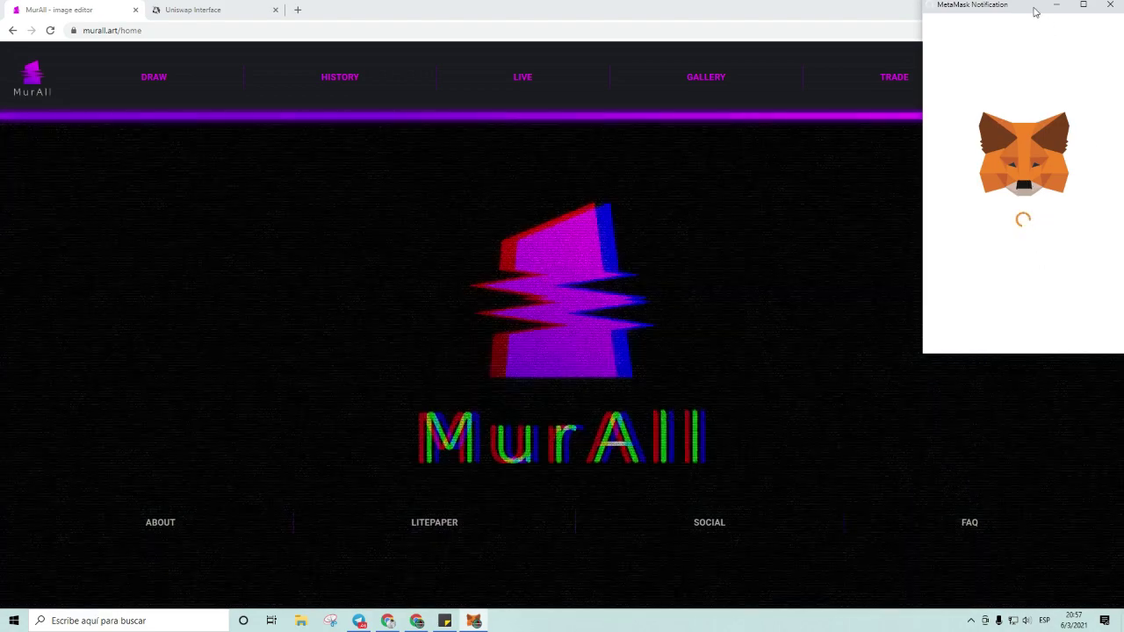
drag(1049, 4, 774, 122)
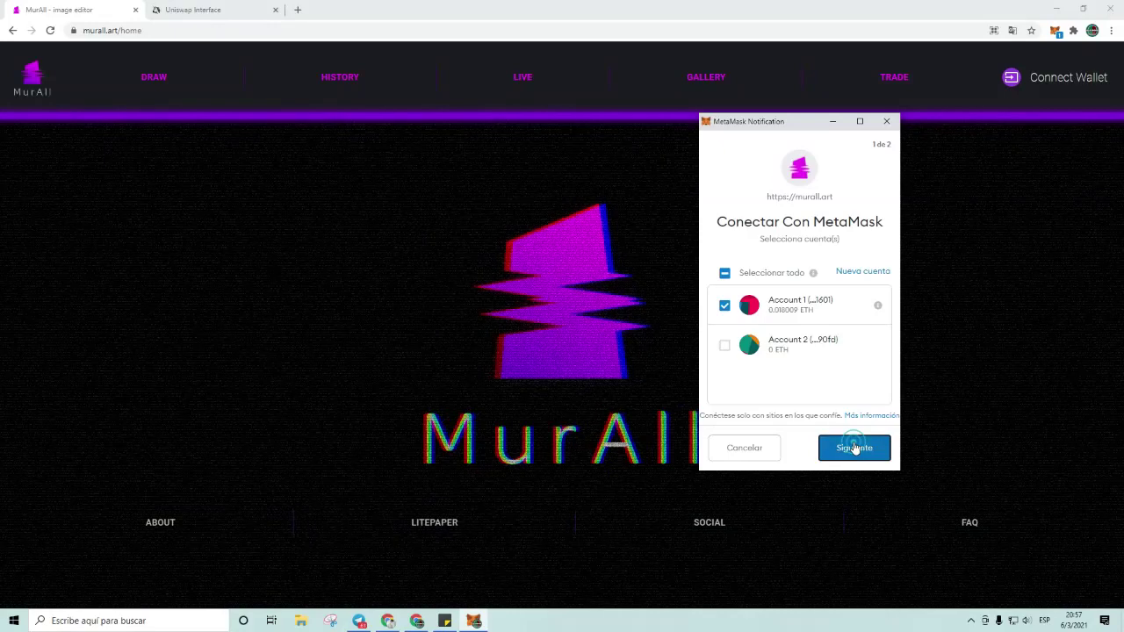
click(854, 448)
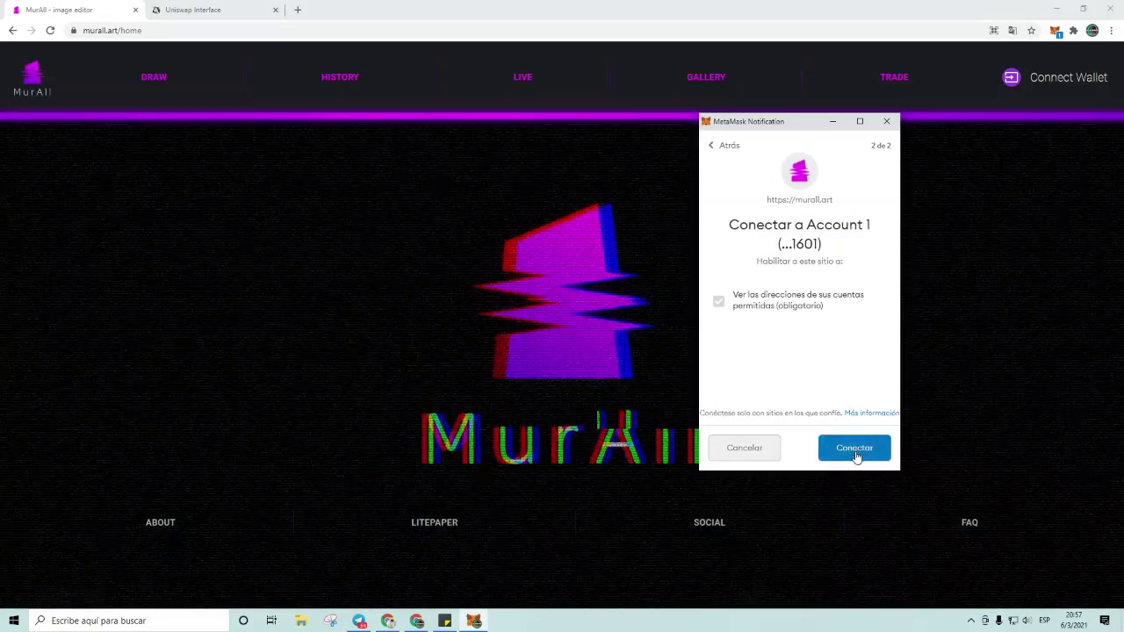
click(855, 452)
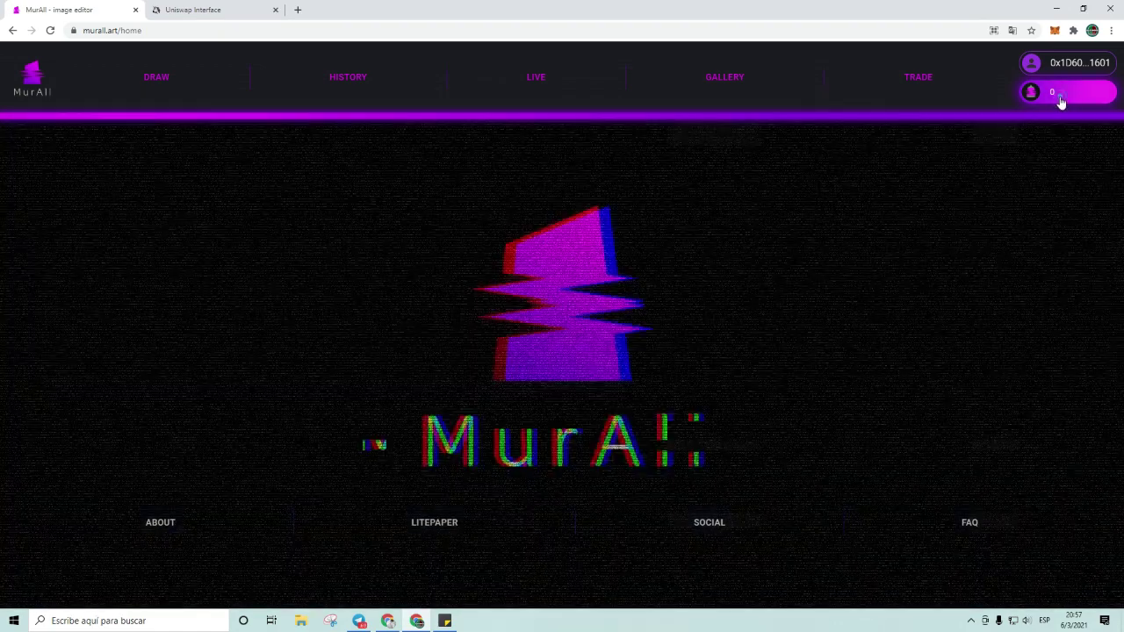
click(1060, 96)
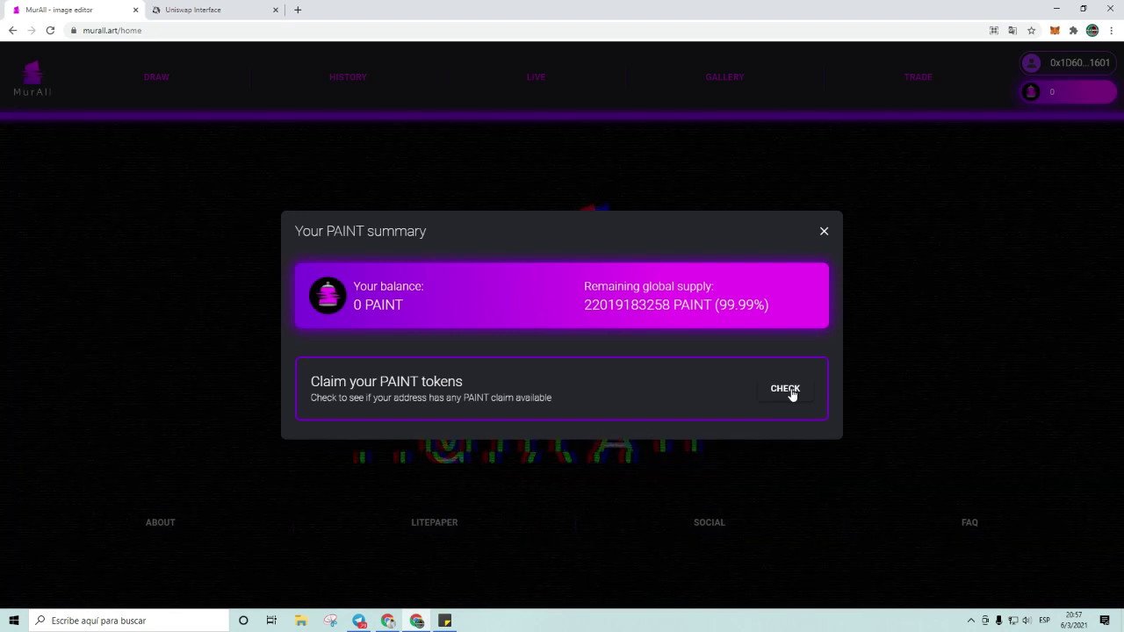
click(790, 392)
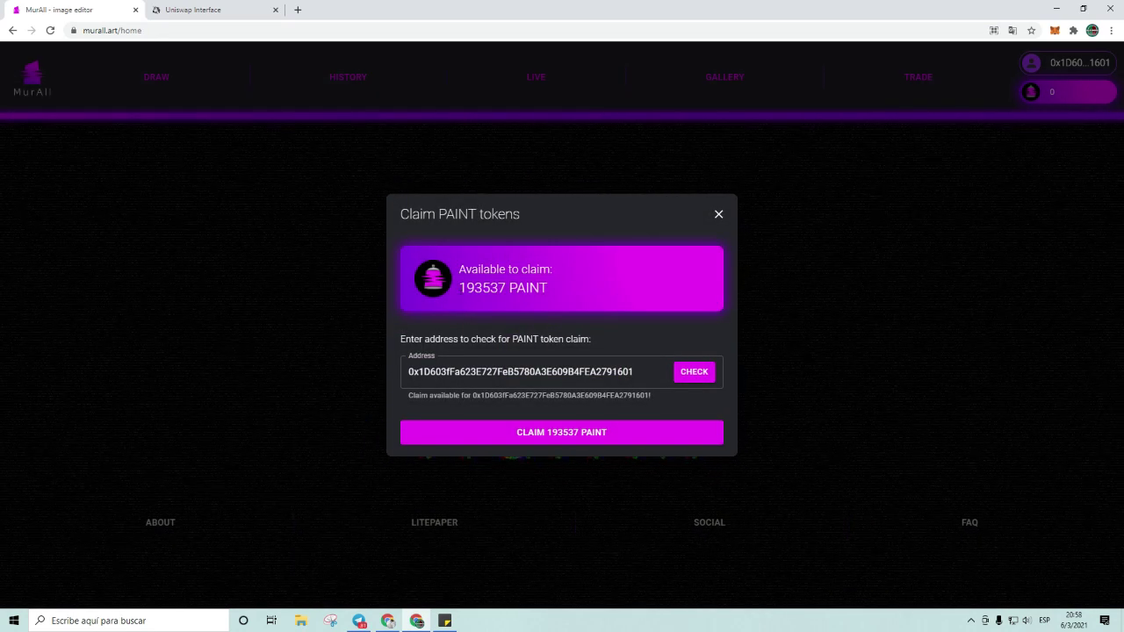
Step: Claim the 193537 available PAINT tokens, sending the claim transaction to MetaMask
drag(457, 288, 508, 288)
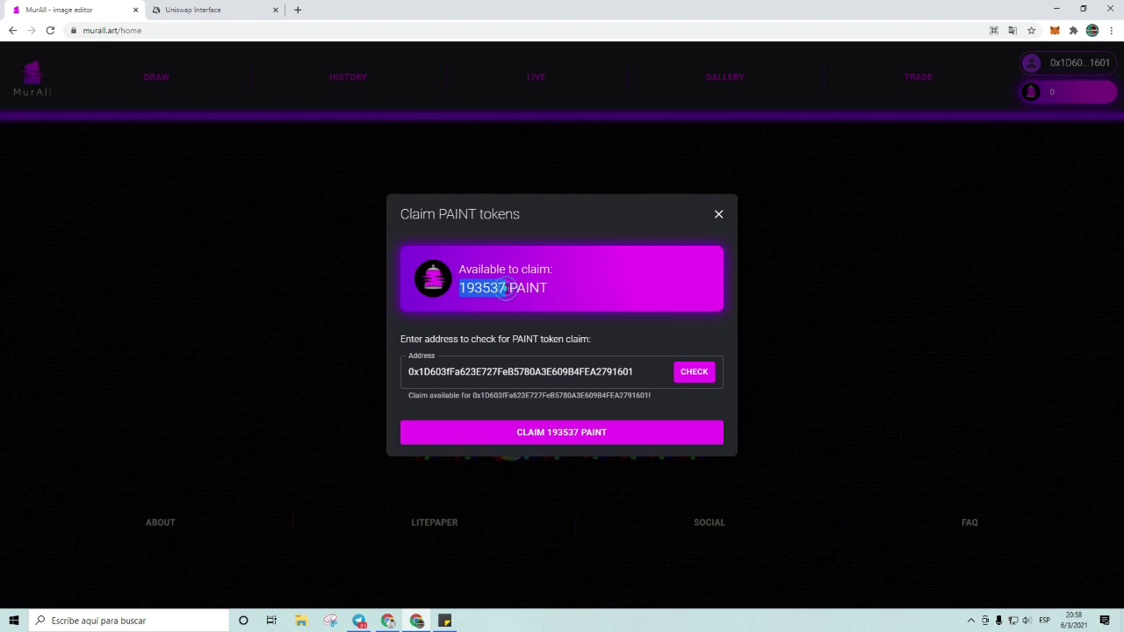
click(508, 288)
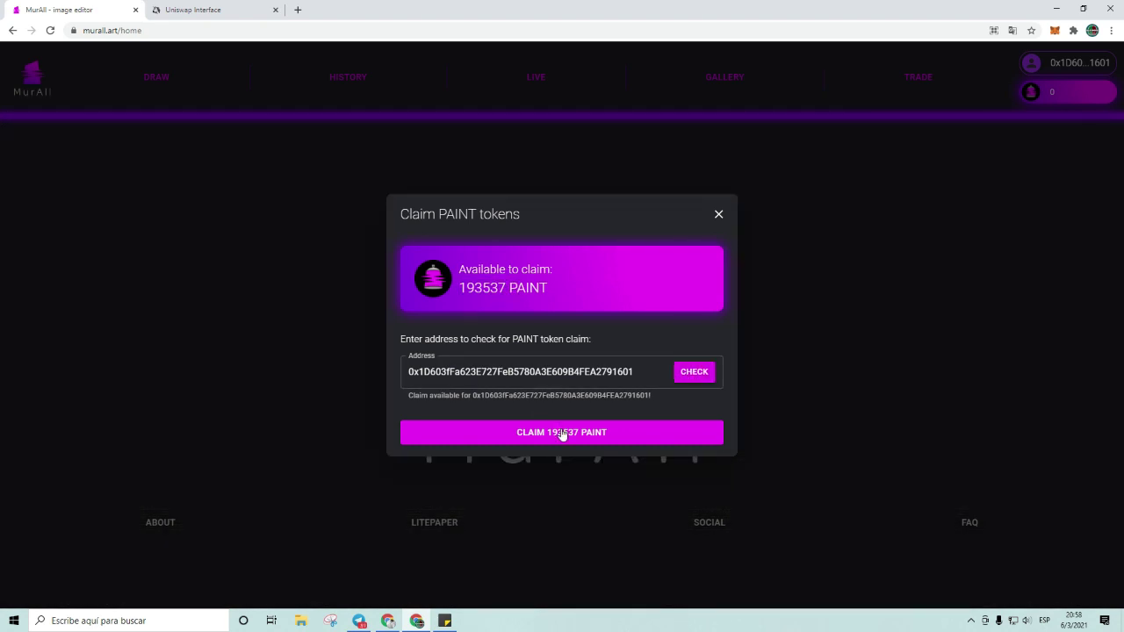
click(565, 433)
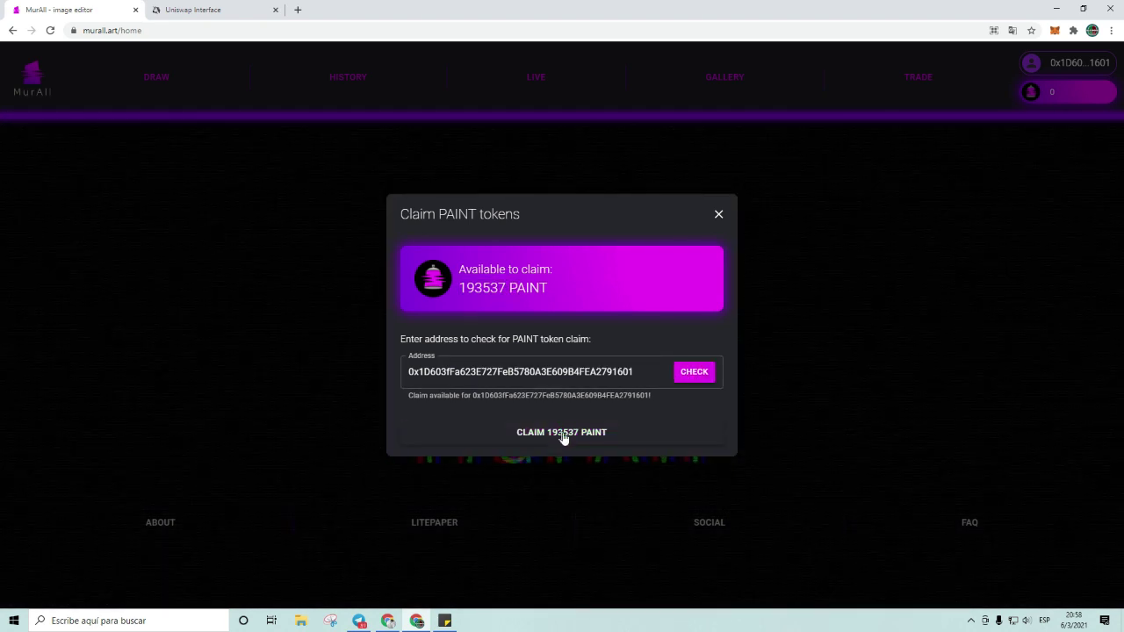
click(569, 435)
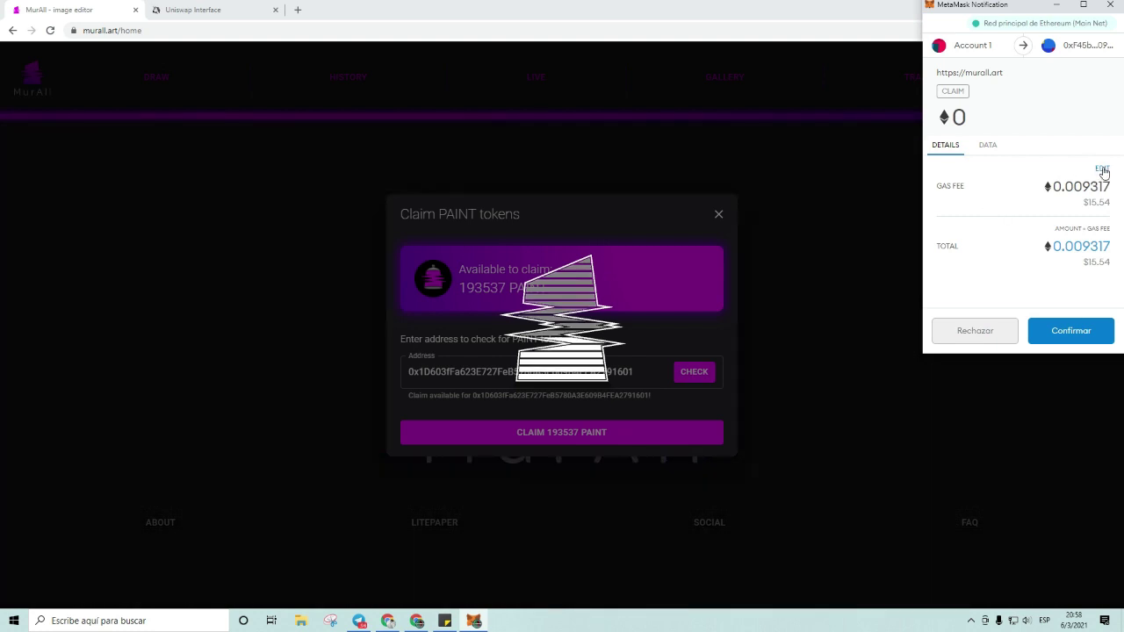
Step: Keep the 82 gwei gas price and 113623 gas limit, then confirm the PAINT claim
click(1103, 167)
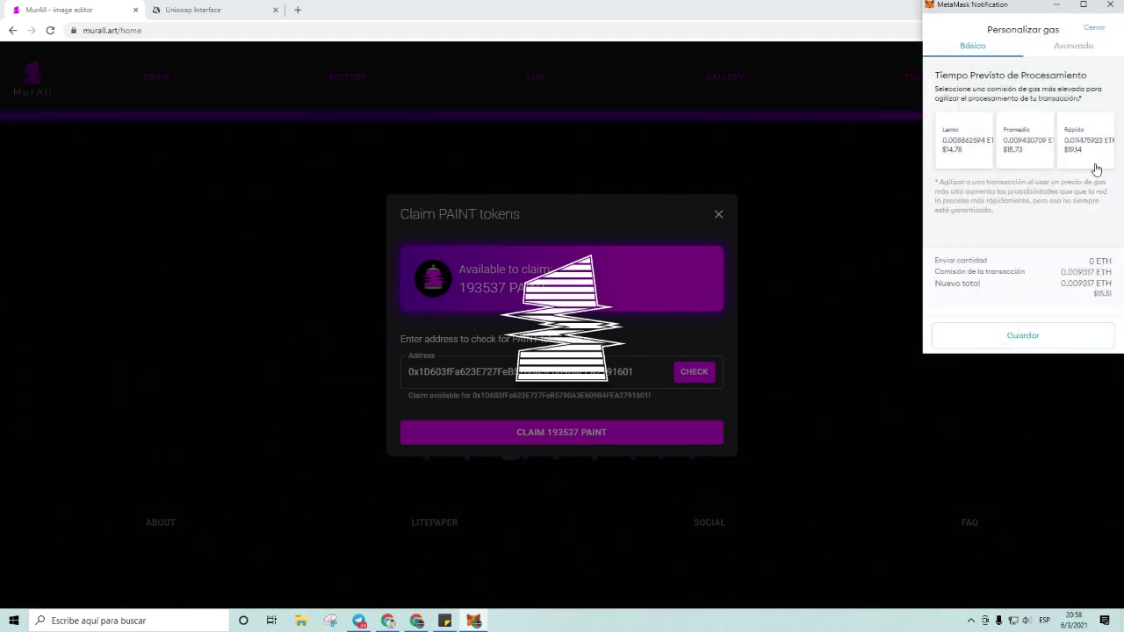
click(1073, 47)
click(956, 118)
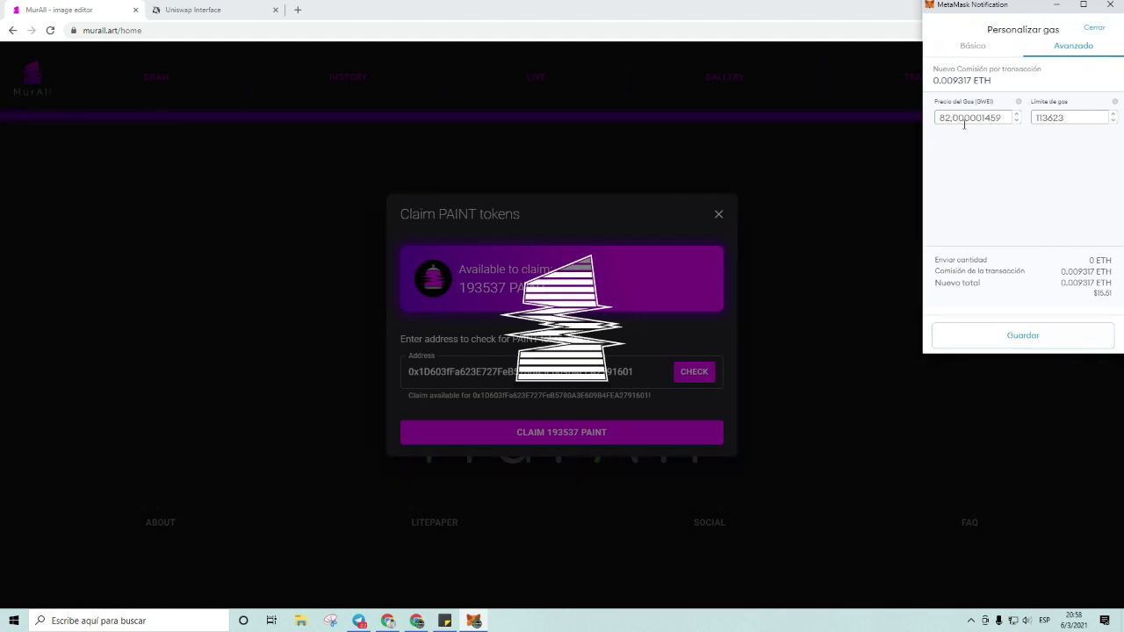
click(1040, 335)
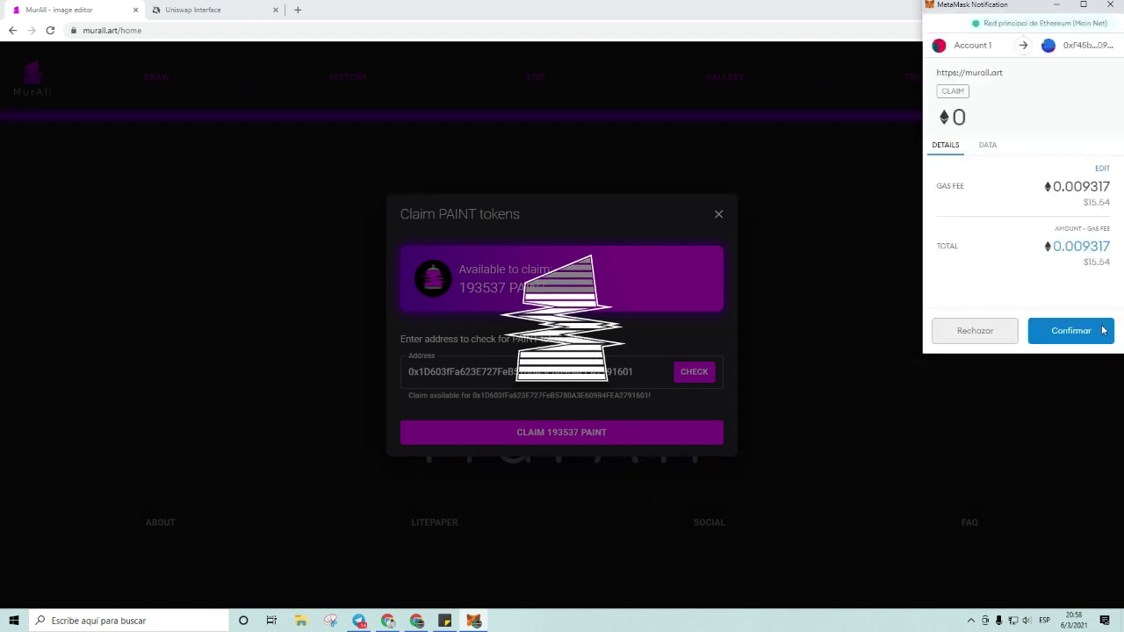
click(1080, 335)
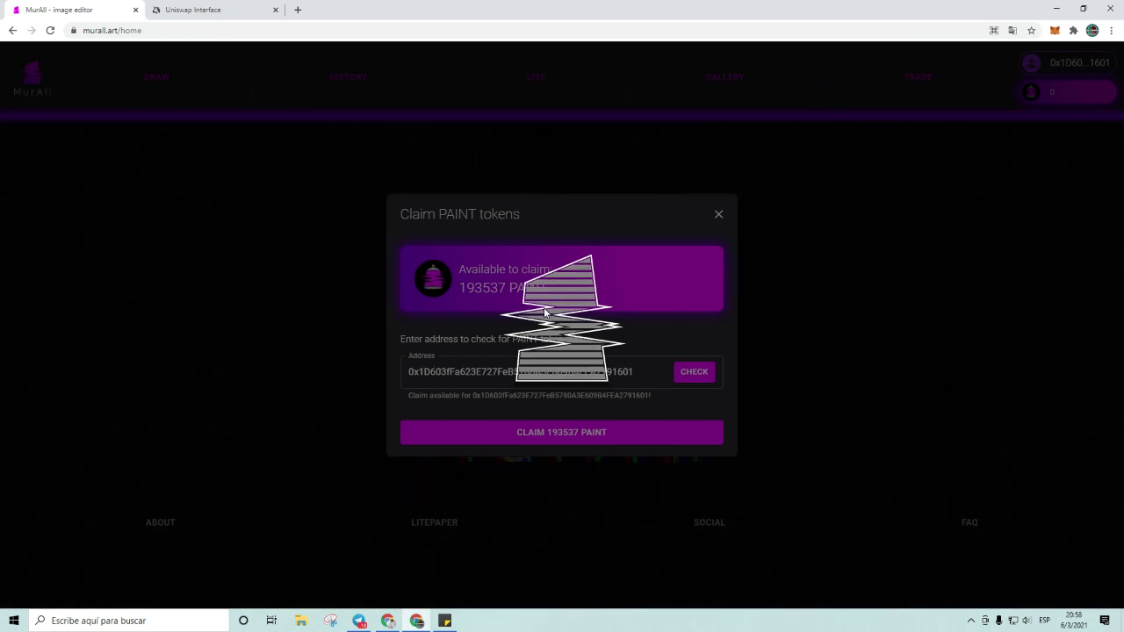
Step: Replace ZKS with PAINT in the sticky note's contract-address and airdrop-page lines
click(445, 622)
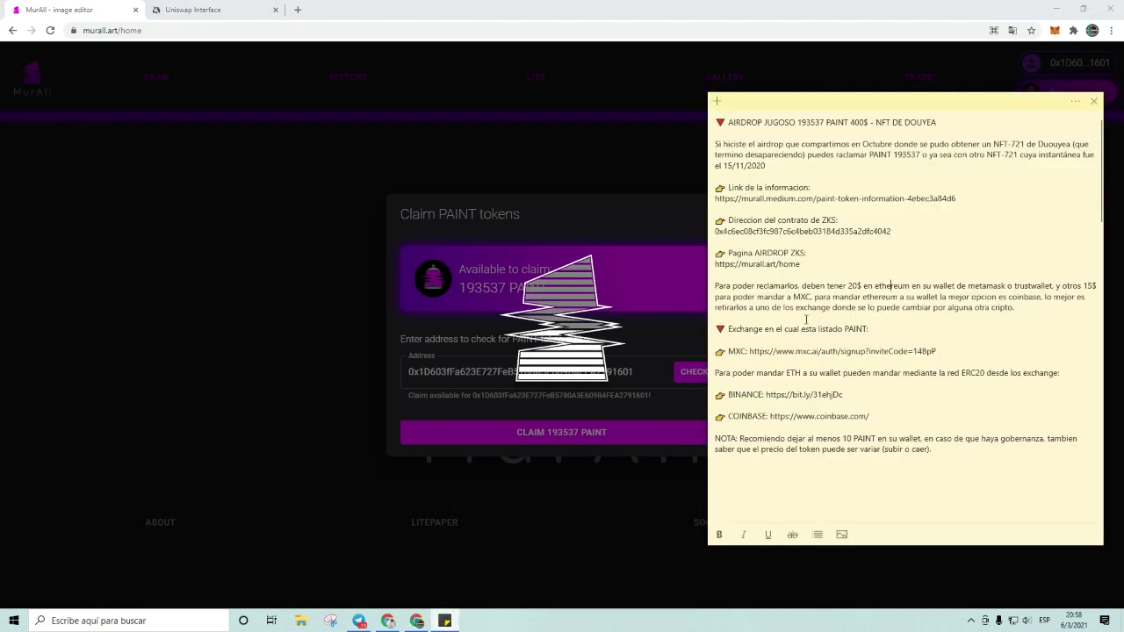
click(911, 231)
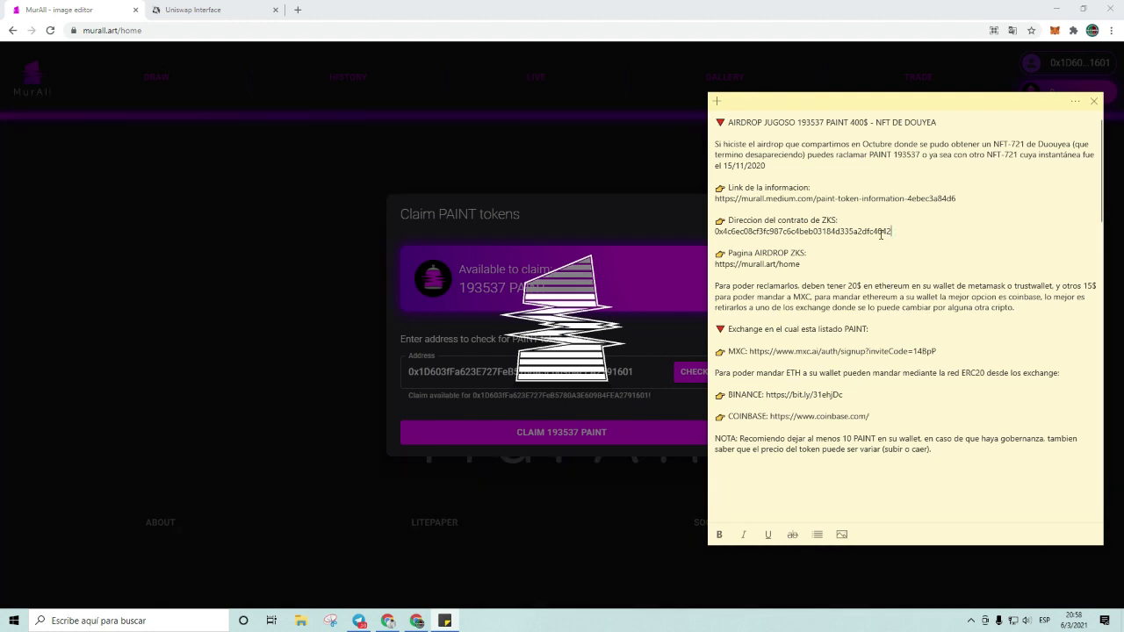
double_click(830, 220)
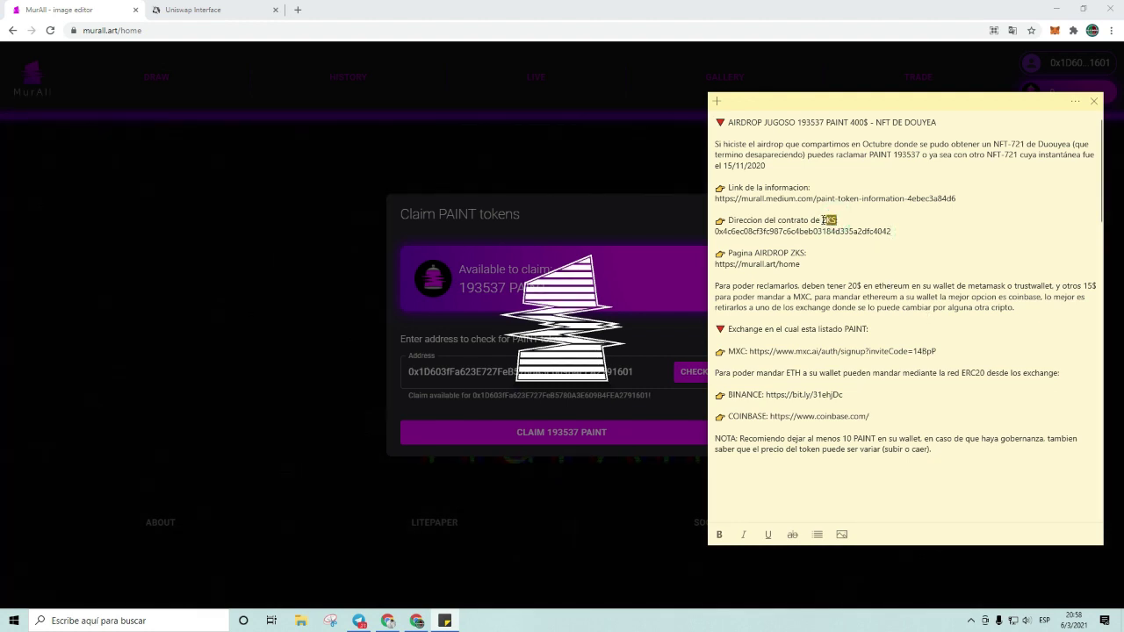
text(PAINT)
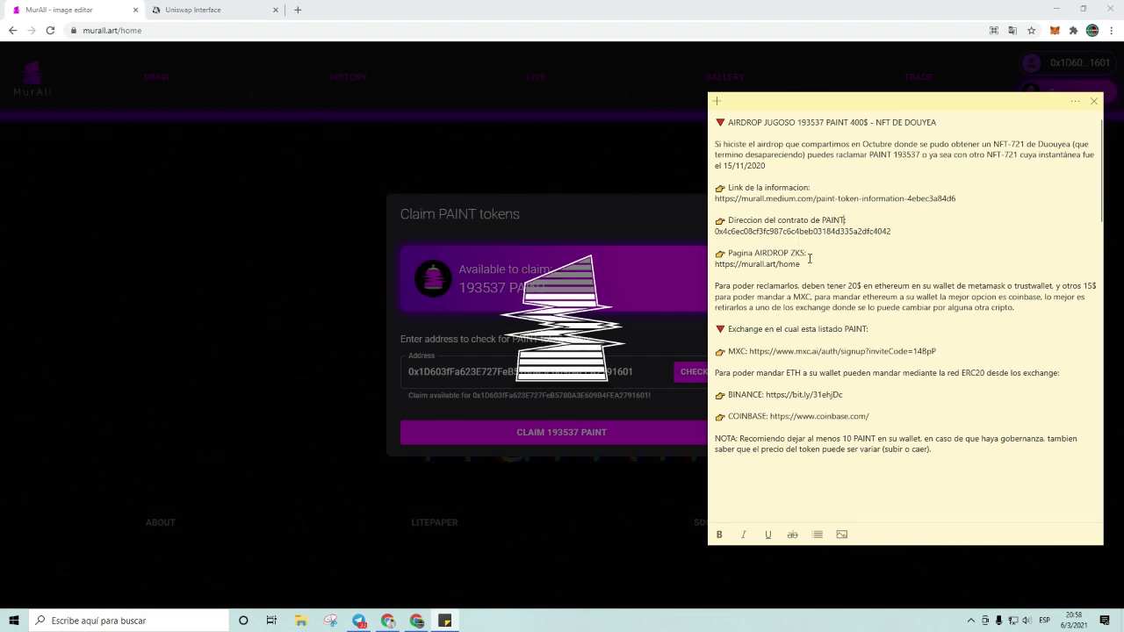
double_click(800, 253)
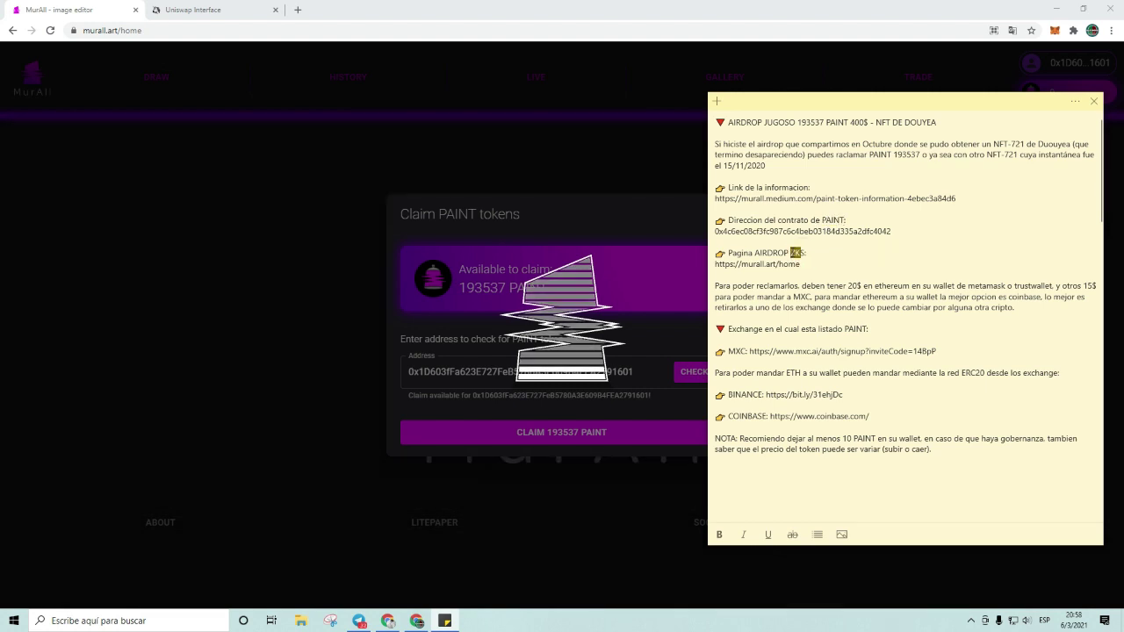
text(PAINT)
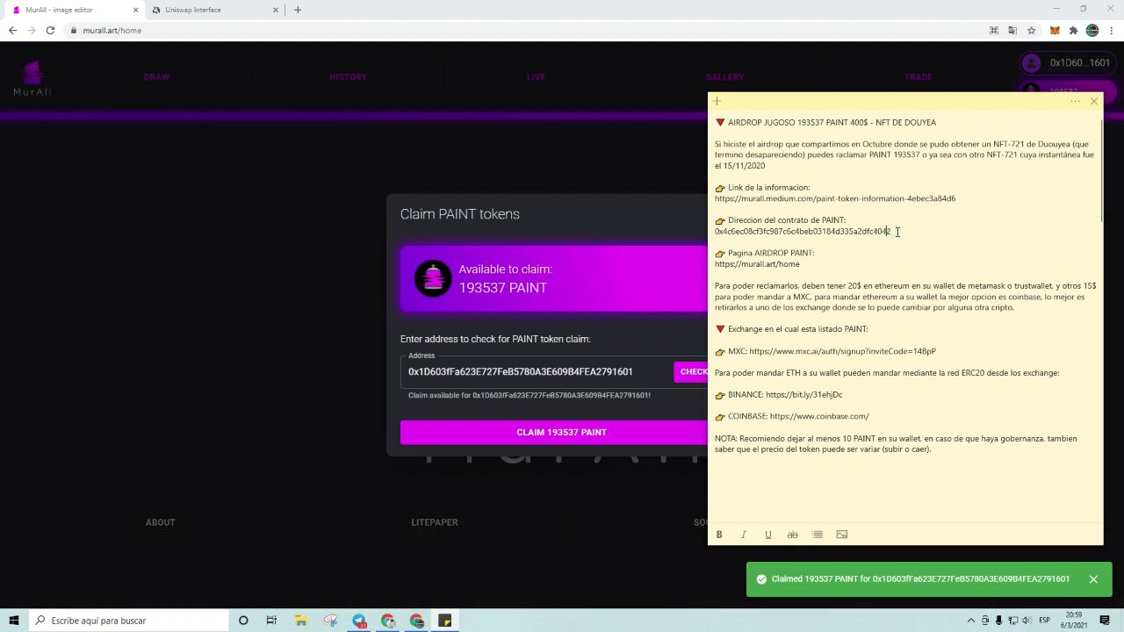
Step: Select the full PAINT contract address and return to the browser
click(894, 231)
shift+click(716, 231)
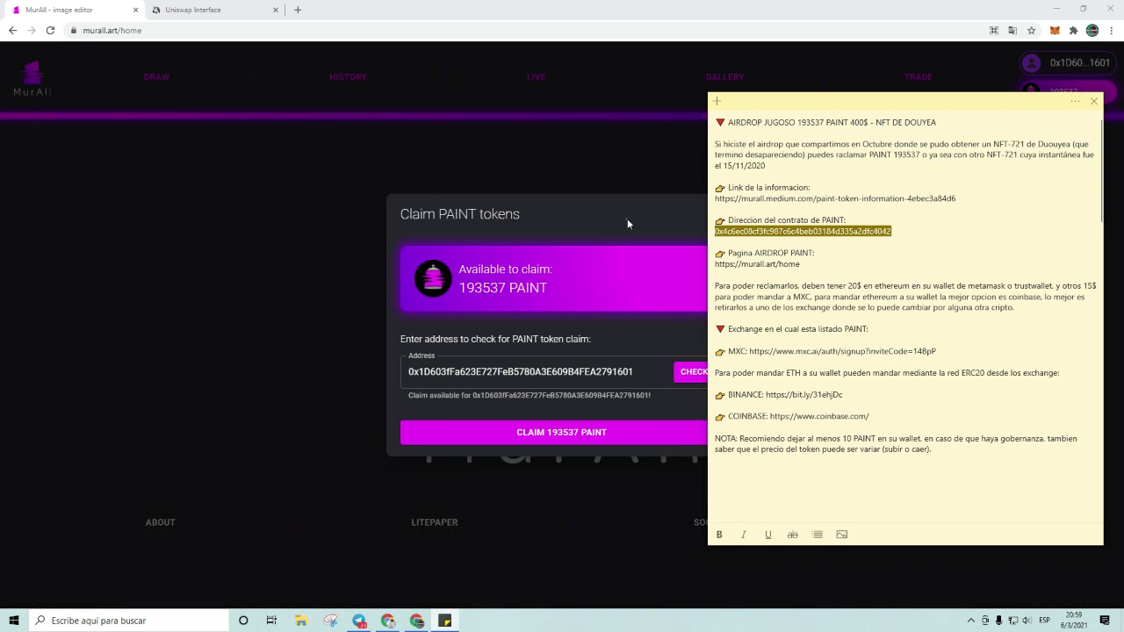
click(627, 218)
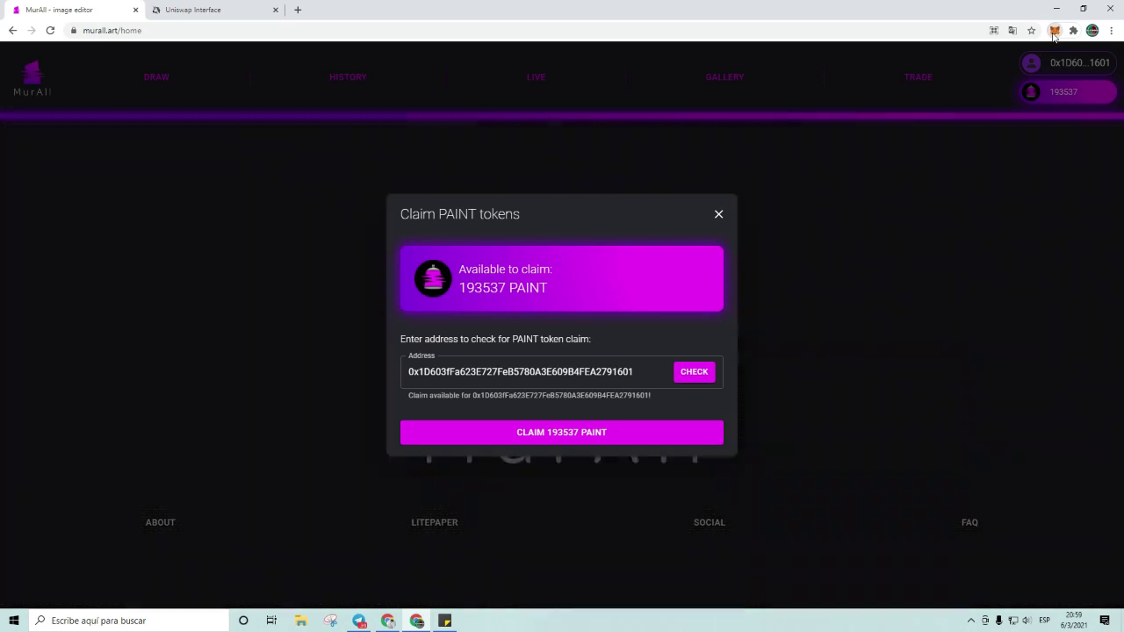
Step: Add PAINT to MetaMask as a custom token using the pasted contract address
click(1054, 33)
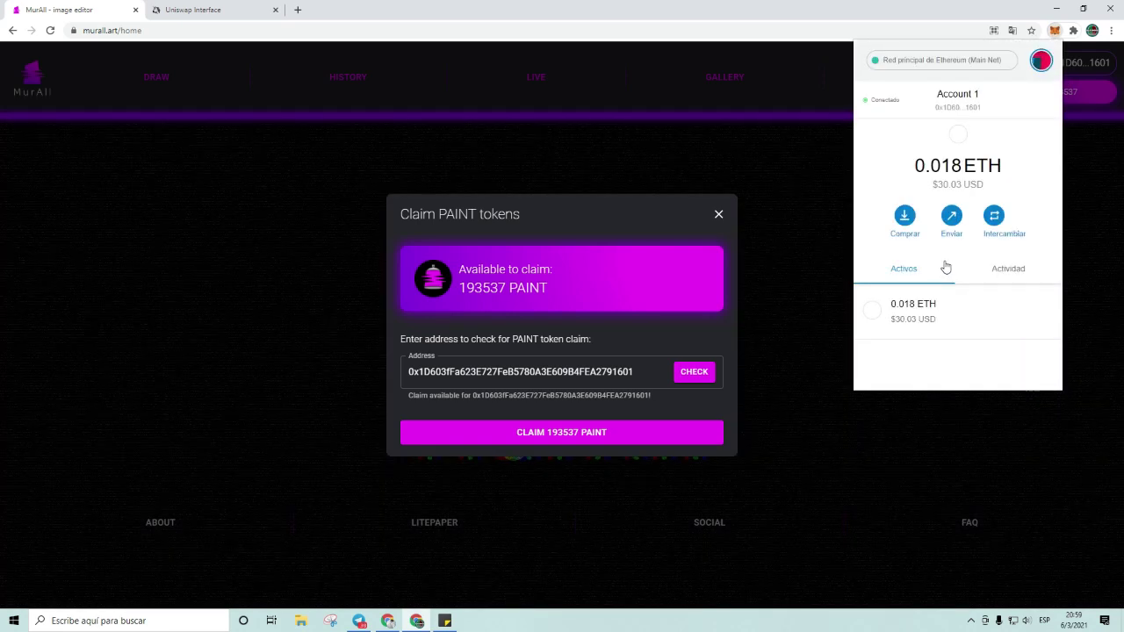
scroll(947, 262, down, 2)
click(965, 368)
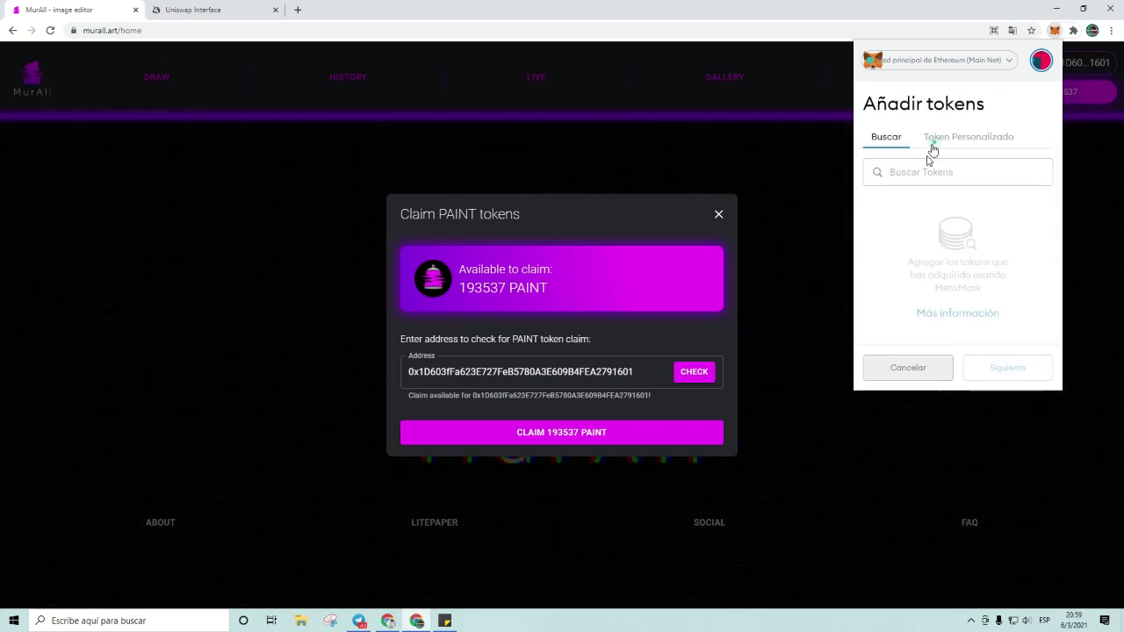
click(935, 150)
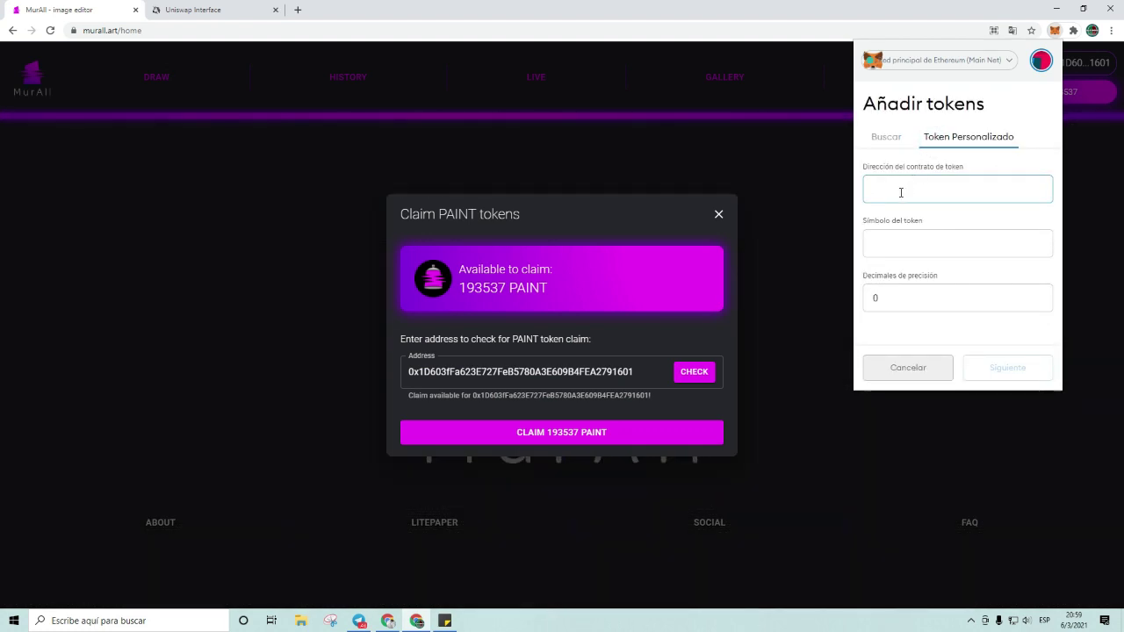
key(ctrl+v)
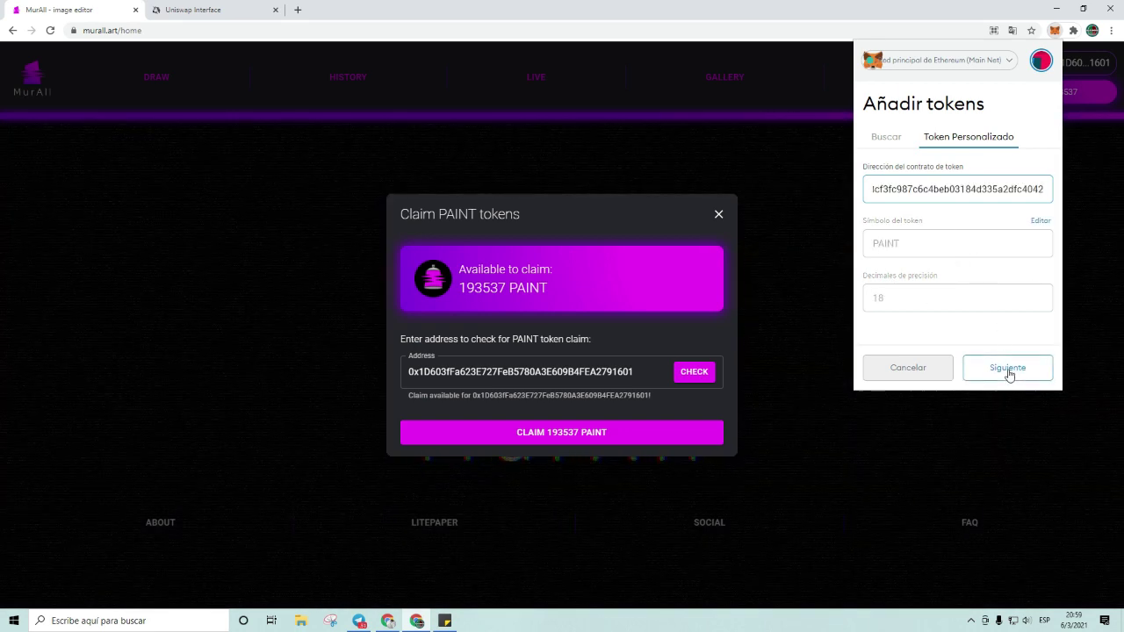
click(1009, 369)
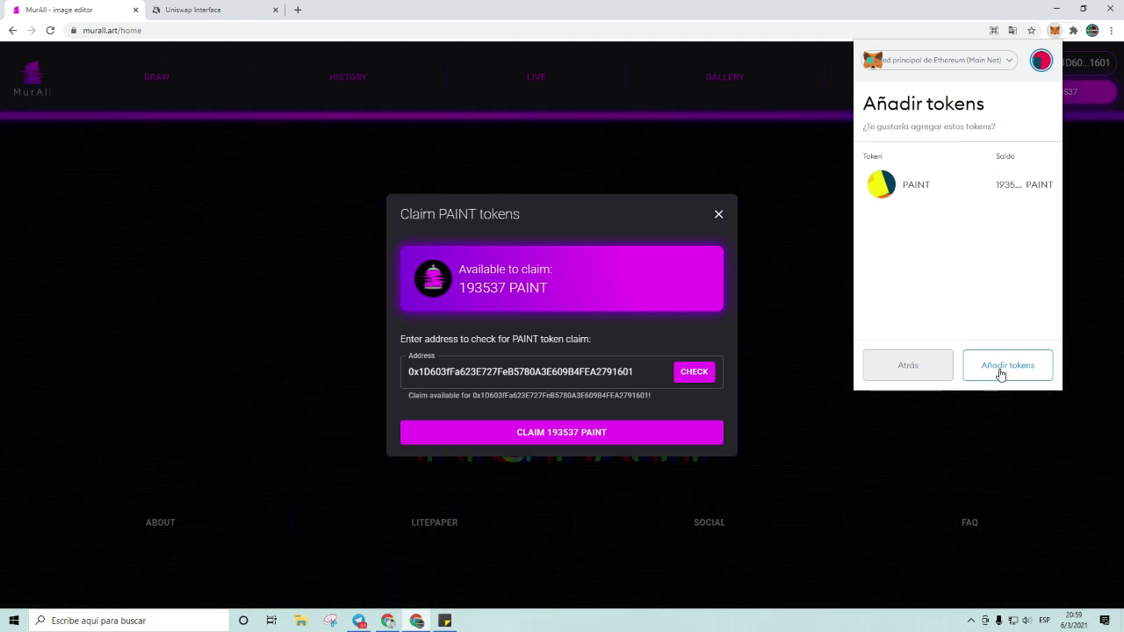
click(1000, 371)
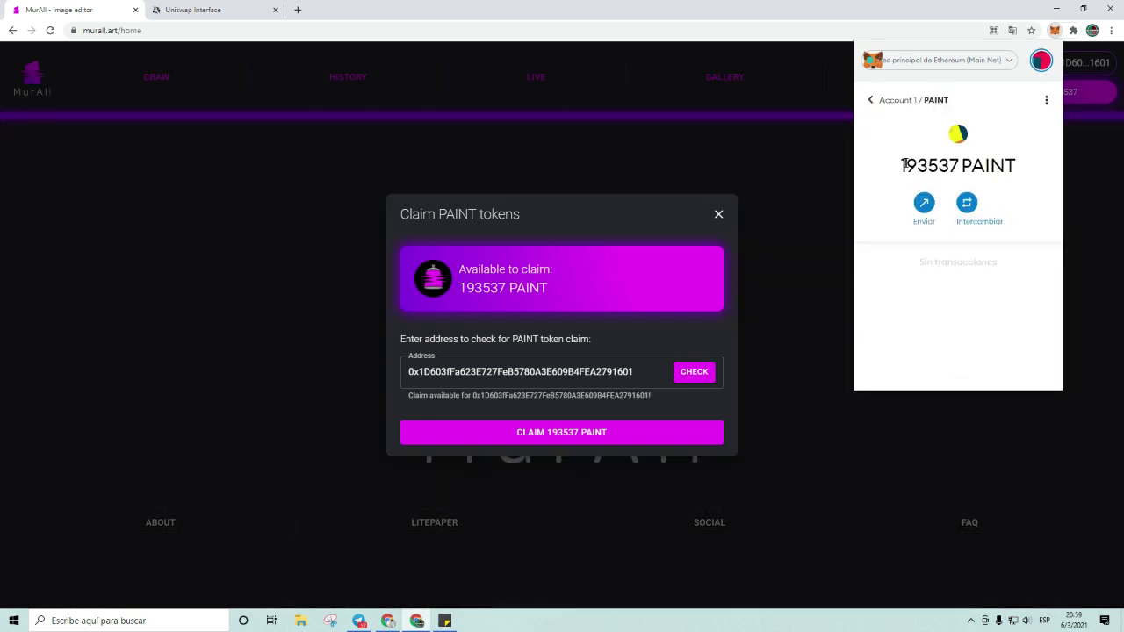
Step: Check the 193537 PAINT balance, then go back to the account overview
drag(905, 165, 956, 186)
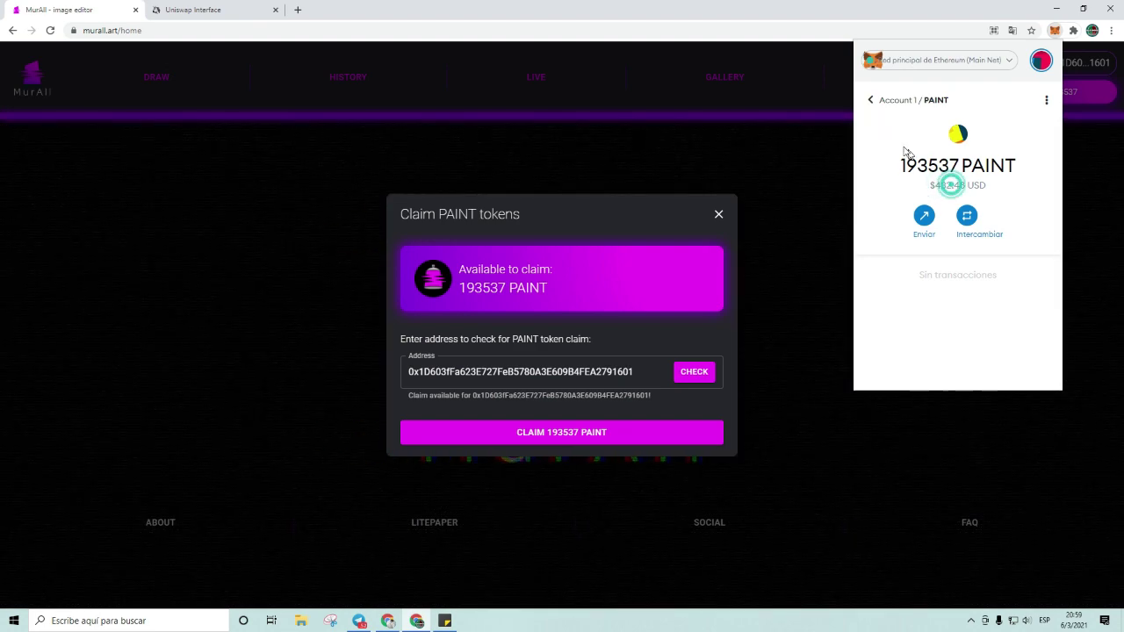
click(908, 150)
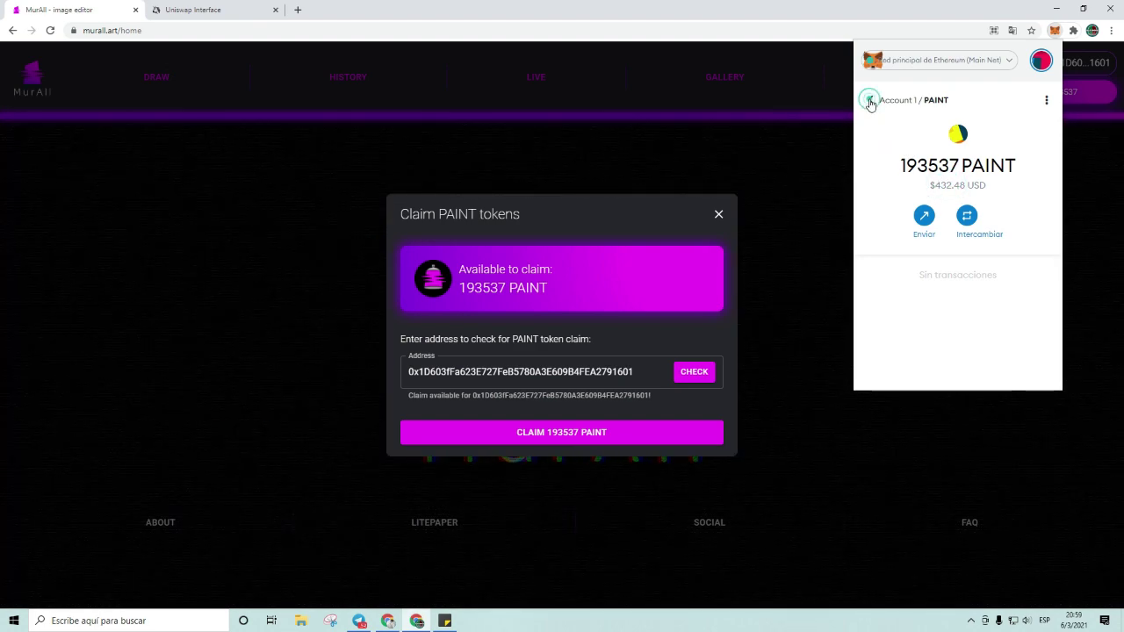
click(870, 102)
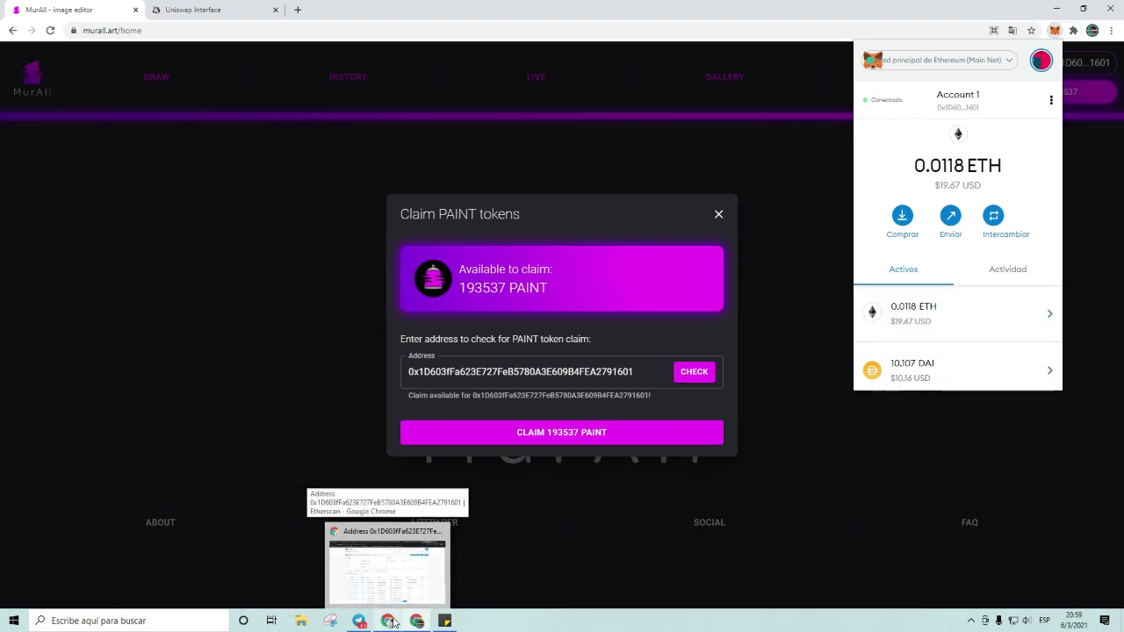
Step: Go to the MXC PAINT/USDT tab and choose My Assets from the Assets menu
click(390, 621)
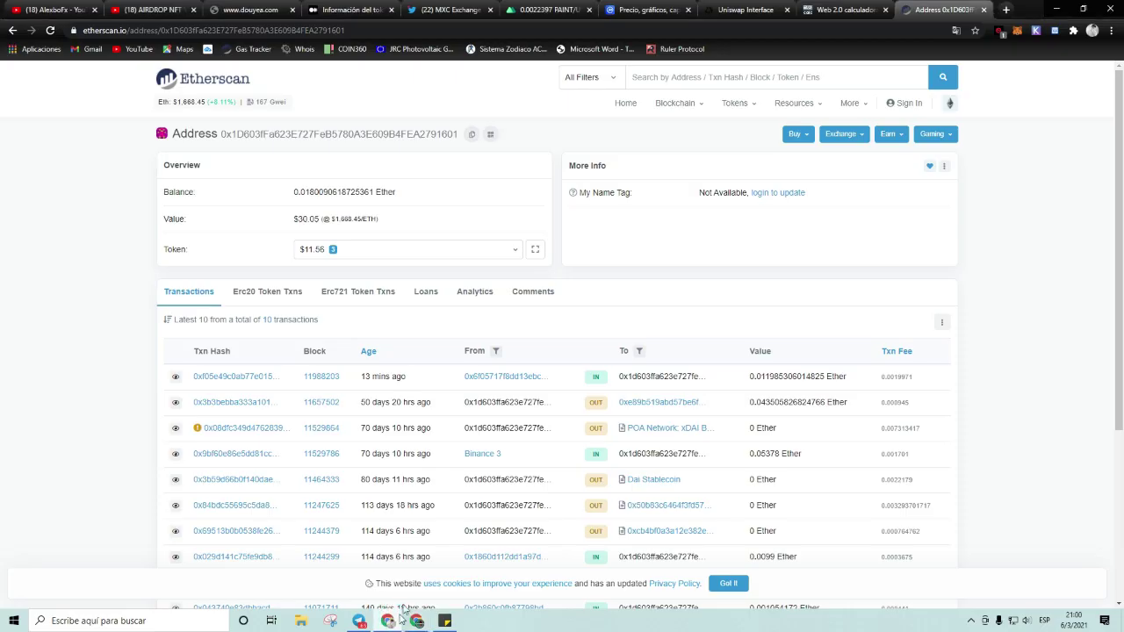
click(543, 9)
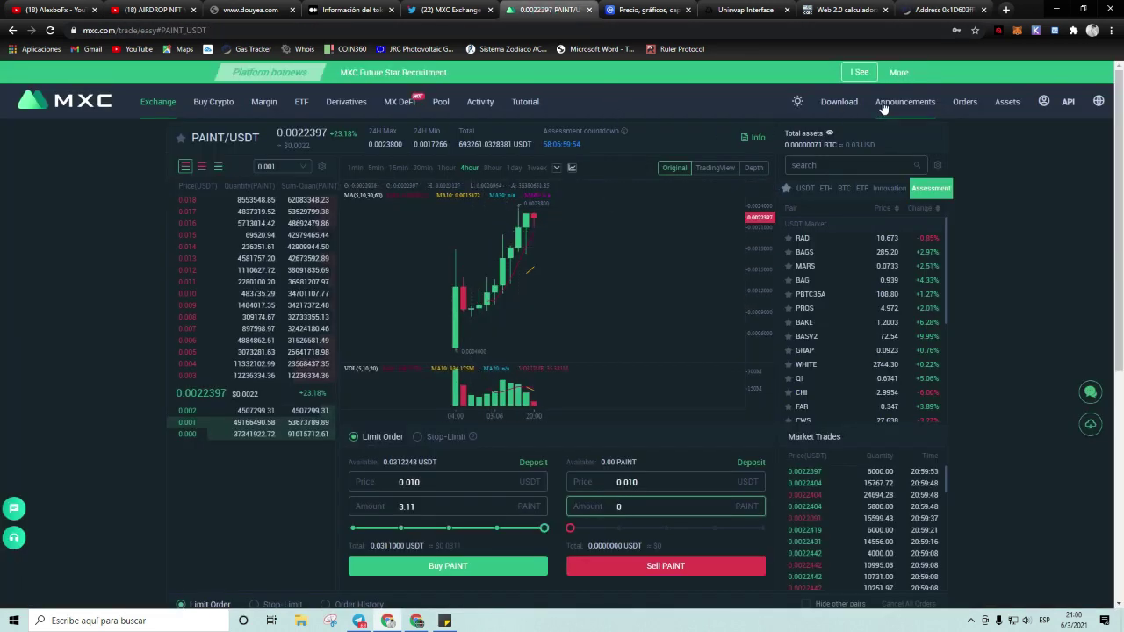
scroll(980, 312, down, 3)
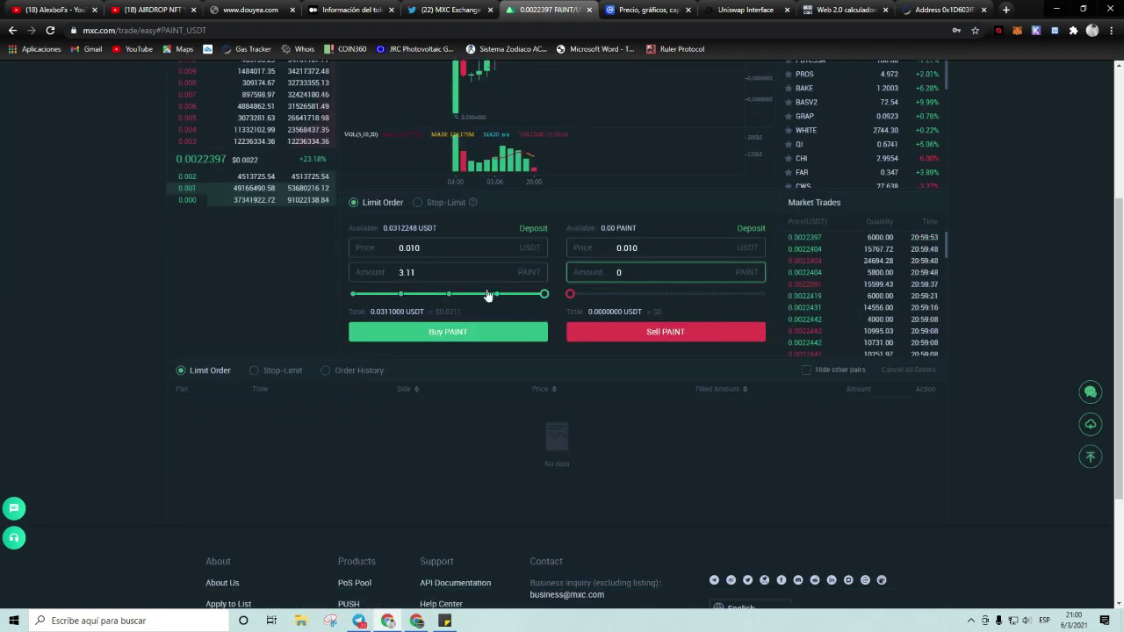
scroll(488, 296, up, 3)
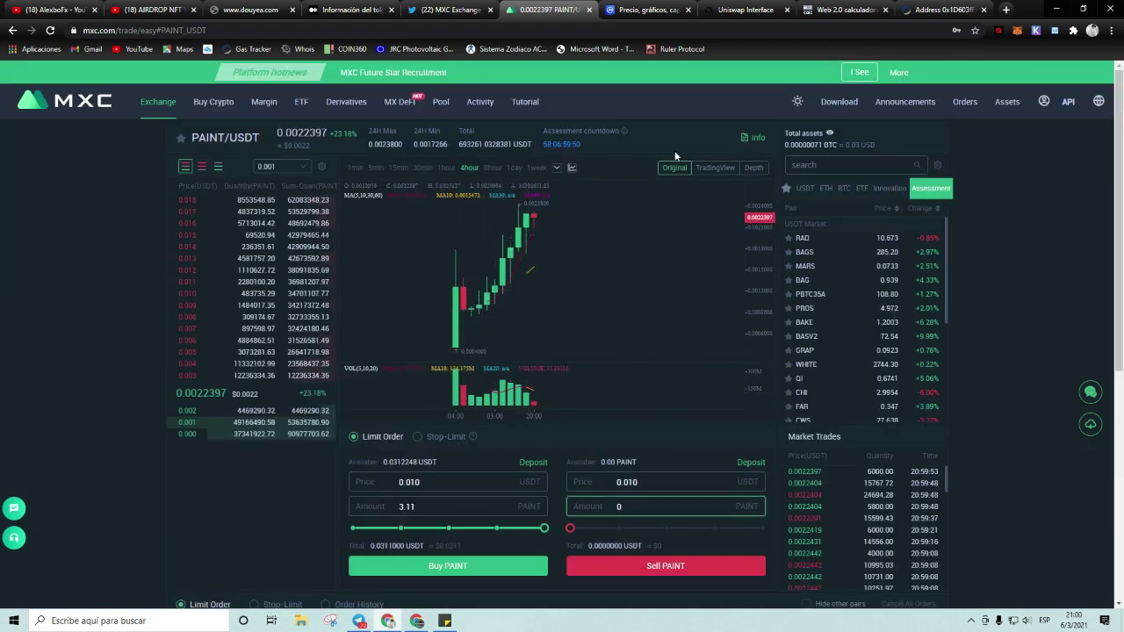
mouse_move(1006, 107)
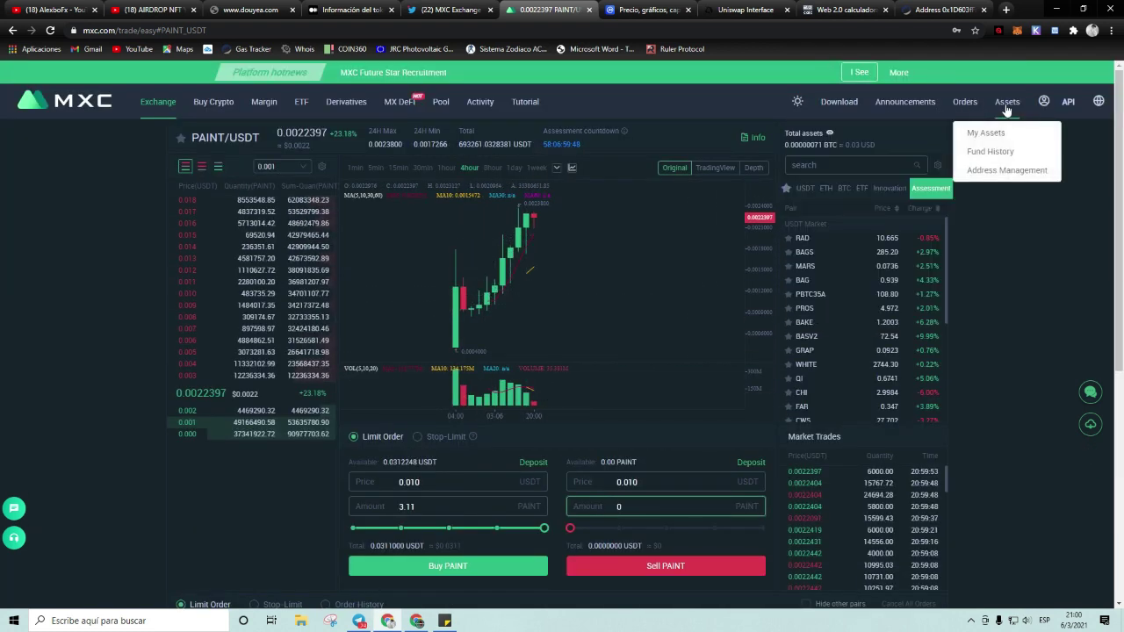
click(991, 135)
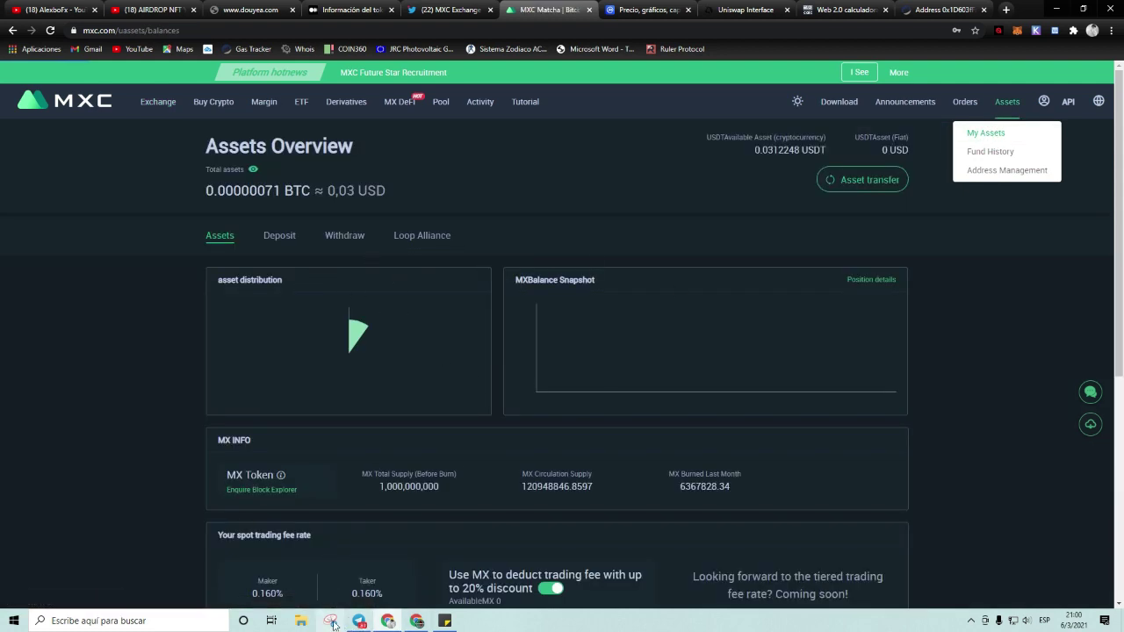
Step: Look over the MXC signup and Coinbase link lines in the airdrop sticky note, then go to YouTube
click(448, 622)
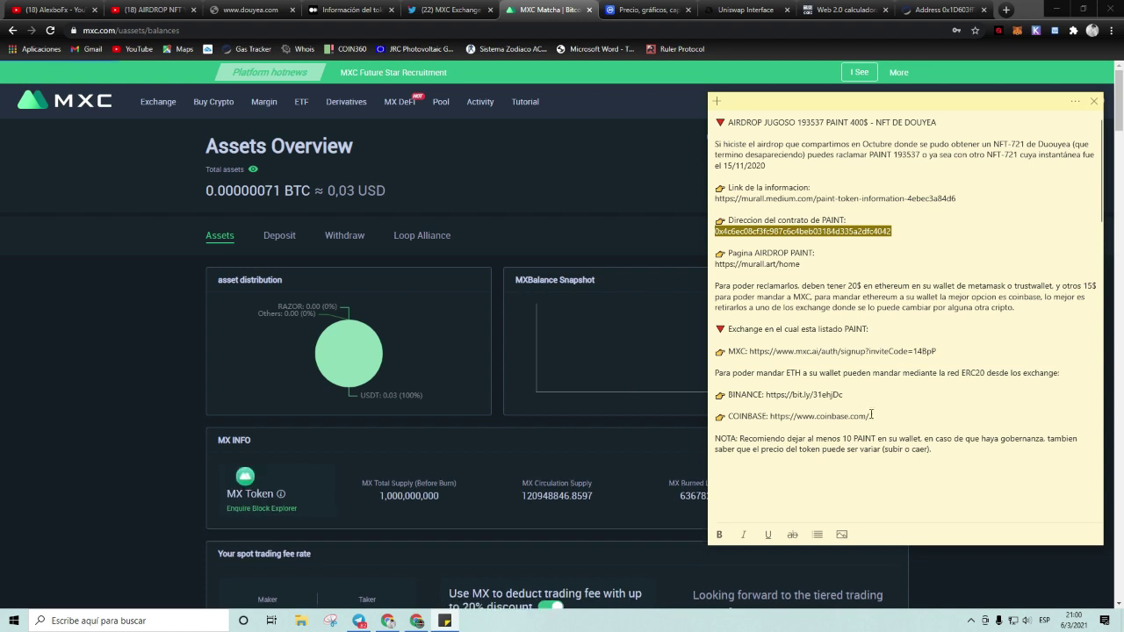
drag(947, 352, 720, 349)
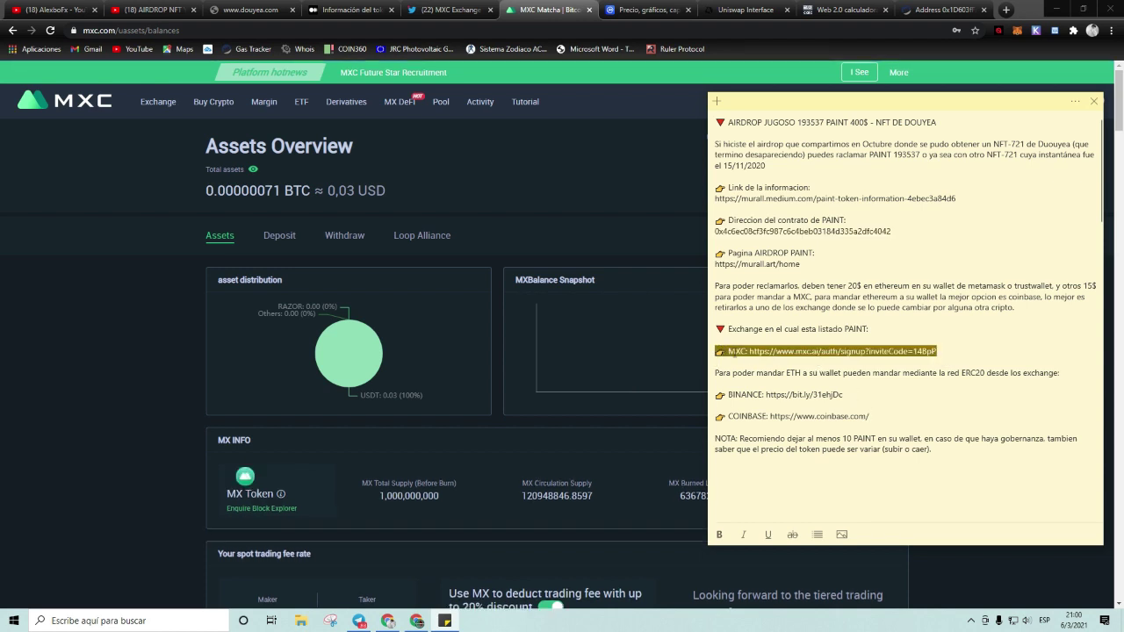
click(812, 371)
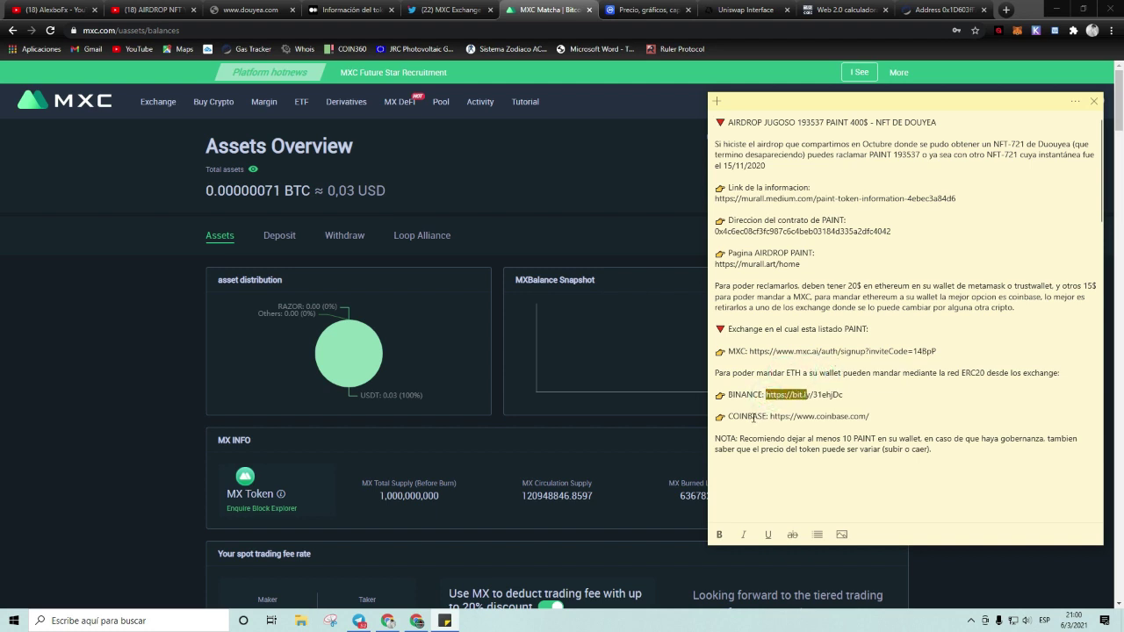
drag(844, 417, 789, 410)
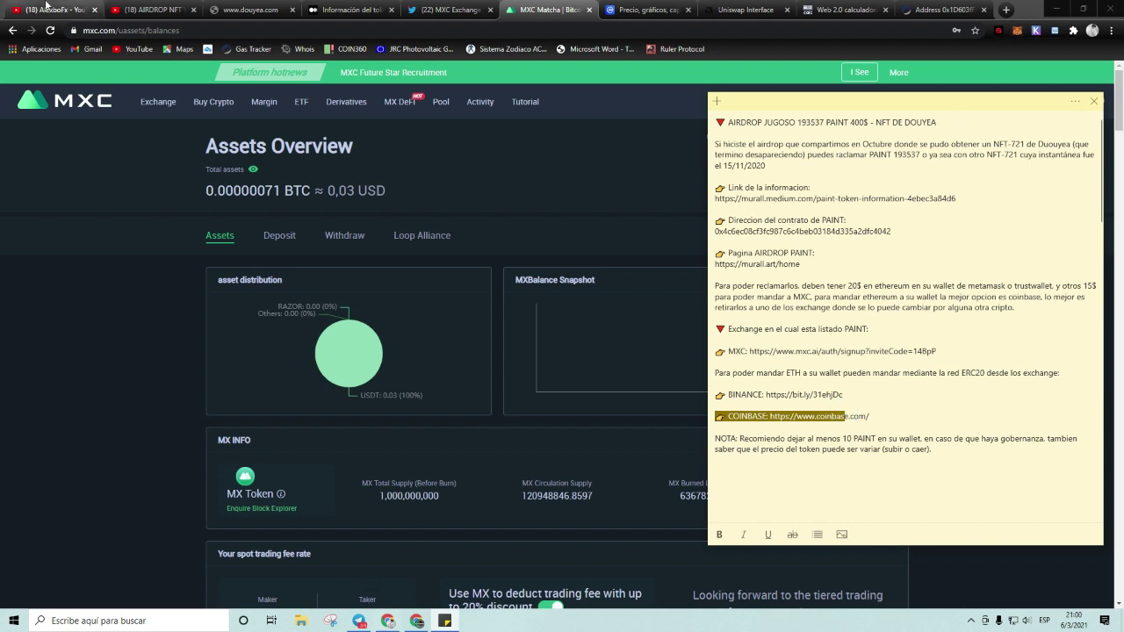
click(44, 9)
Step: Show the channel's VIDEOS list, briefly check the MurAll window, and return to YouTube
scroll(364, 369, down, 2)
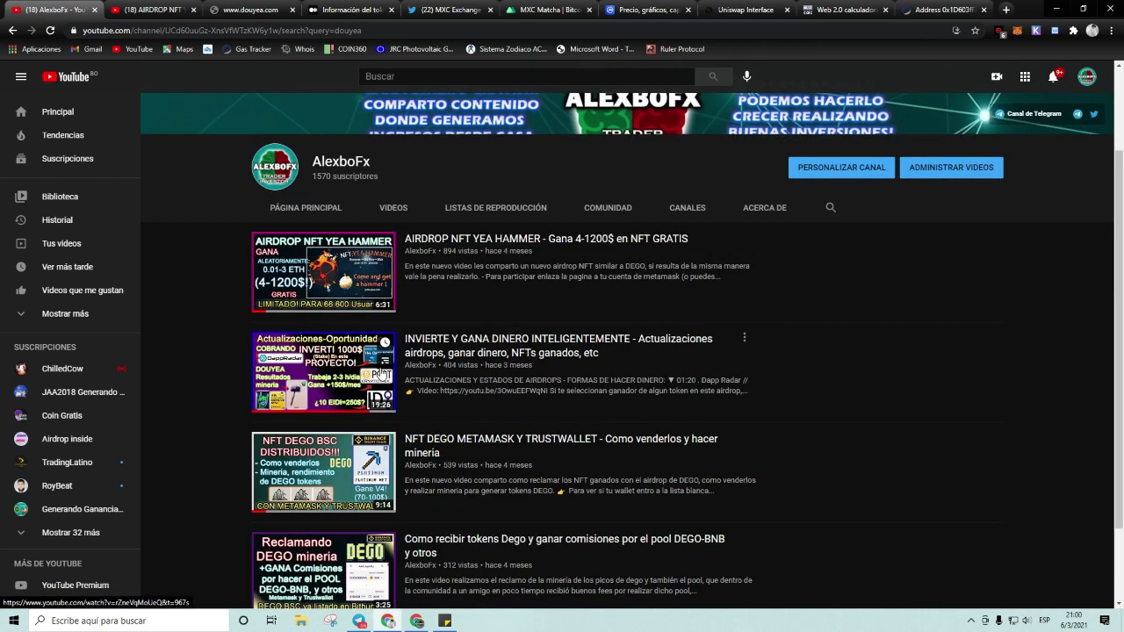
click(399, 207)
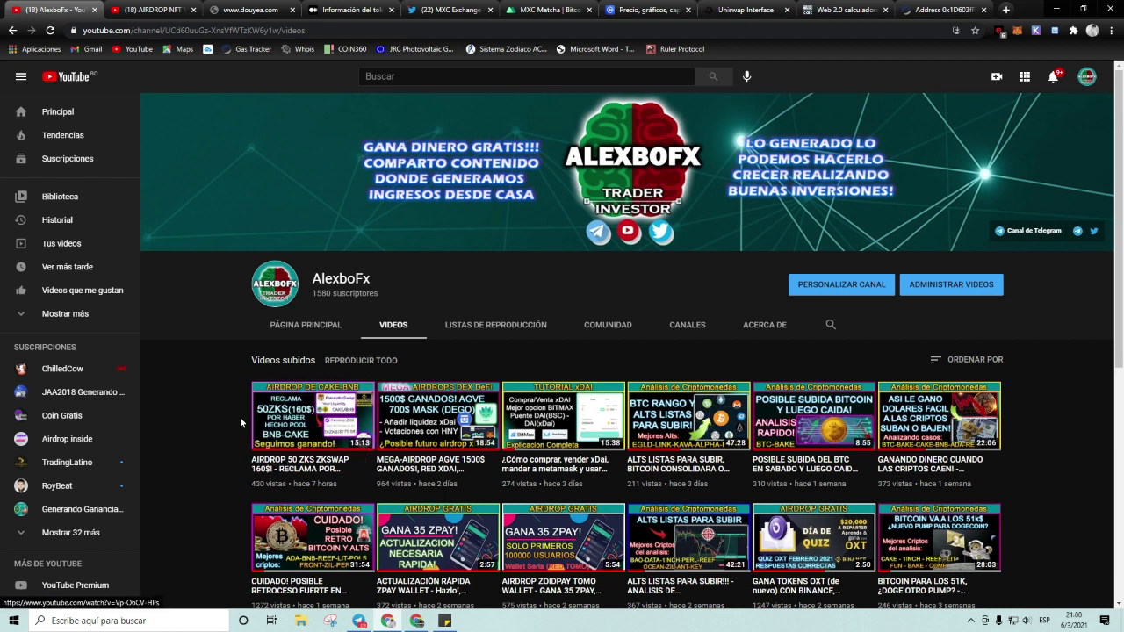
mouse_move(299, 420)
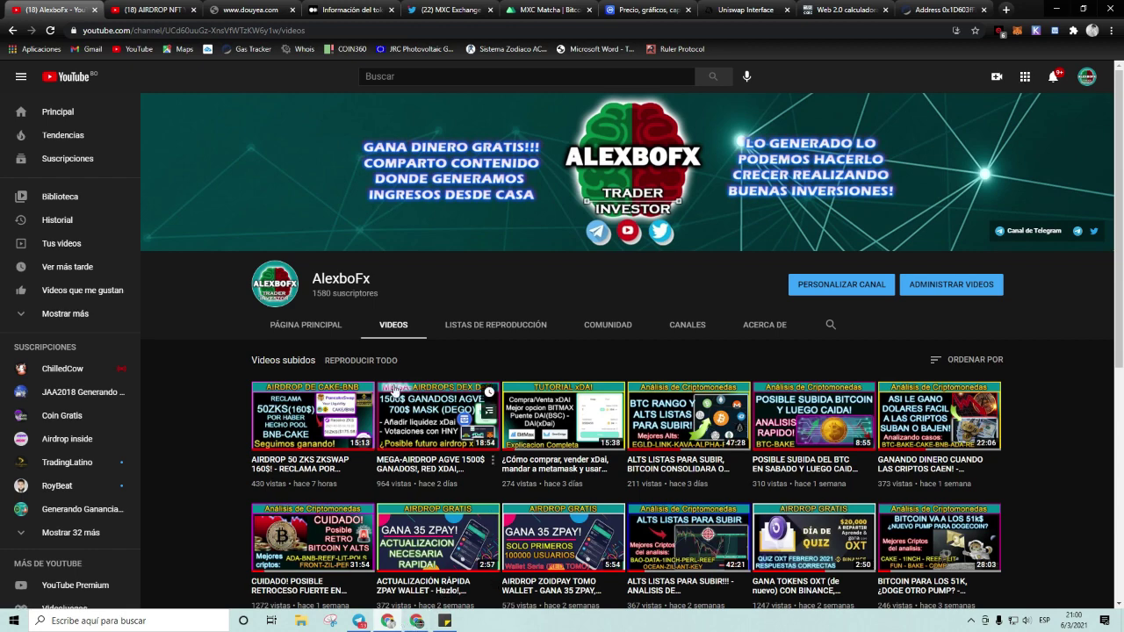
click(417, 621)
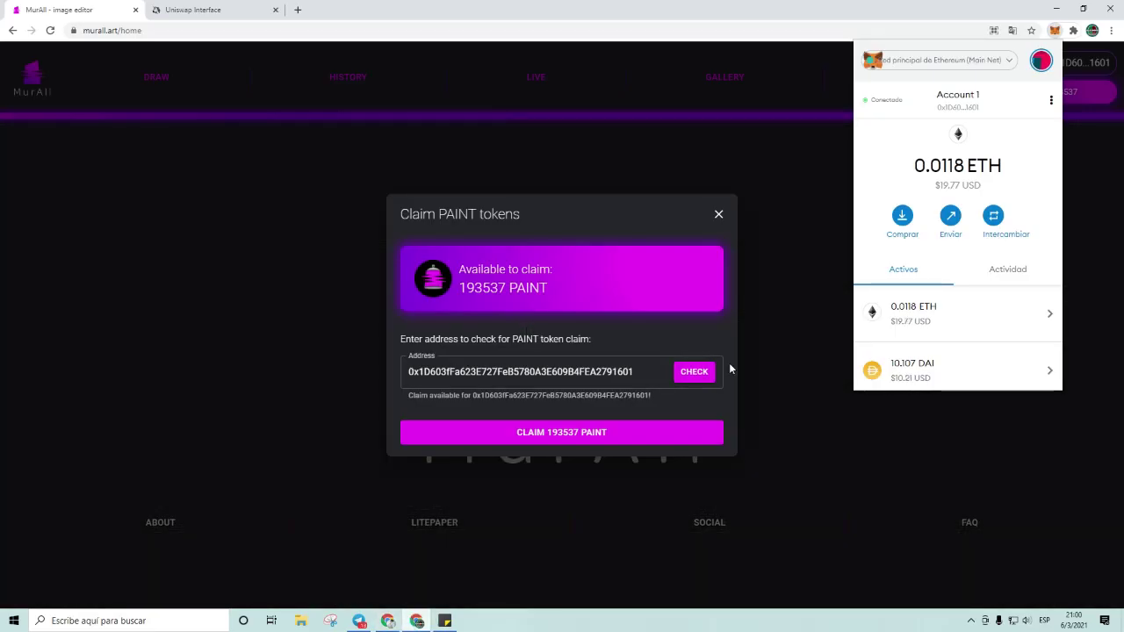
scroll(939, 308, down, 2)
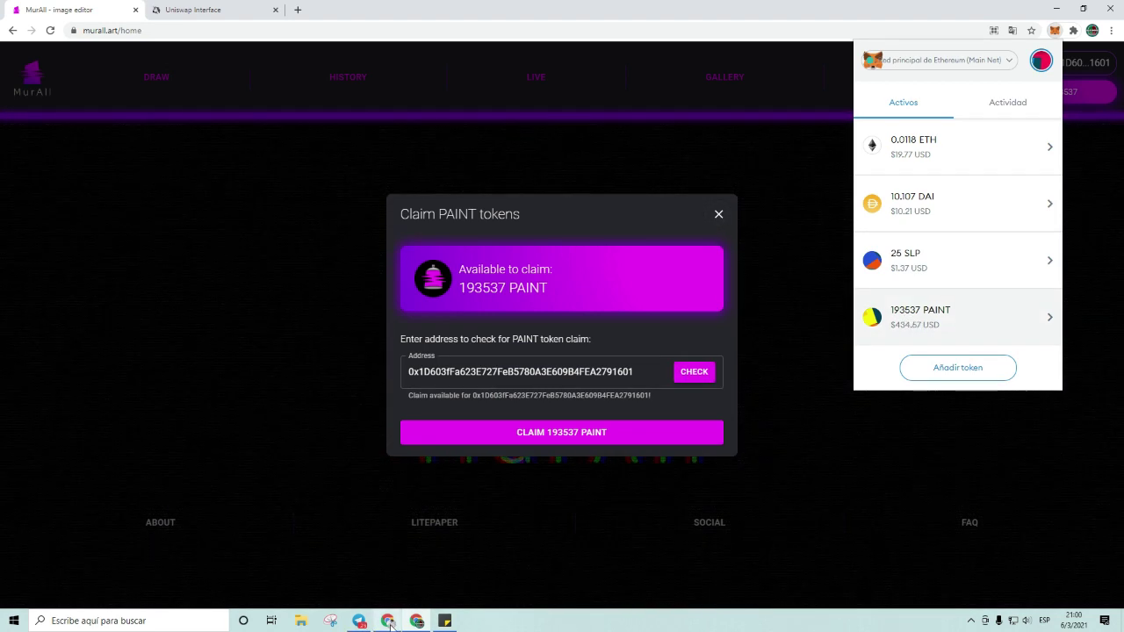
click(389, 621)
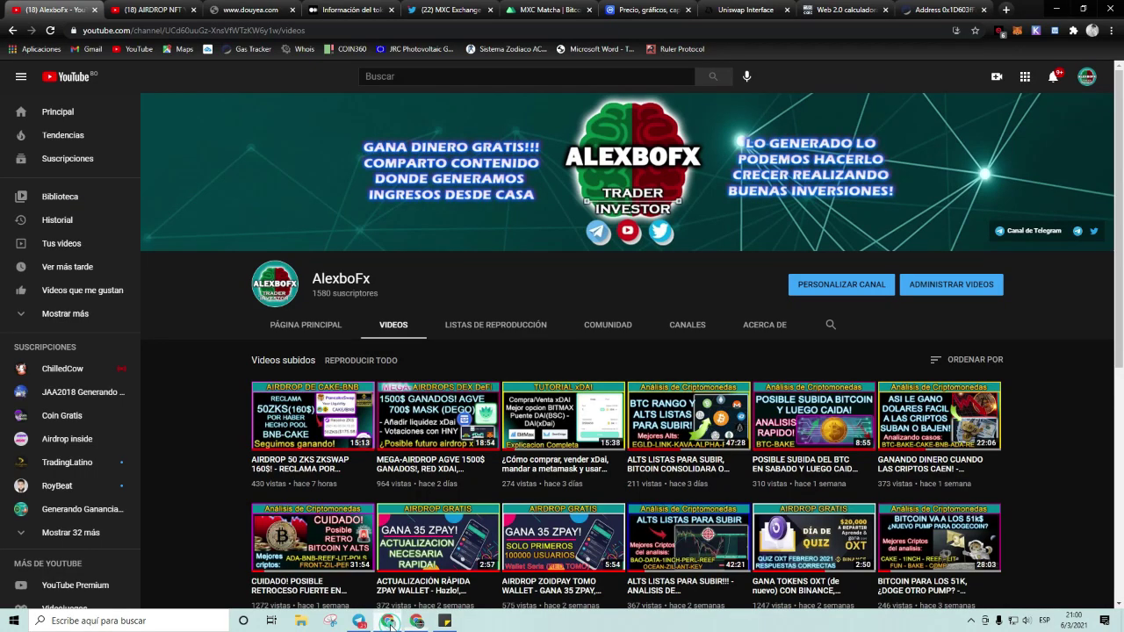
Step: In MXC's Deposit section, search and select PAINT, then copy its deposit address
click(584, 11)
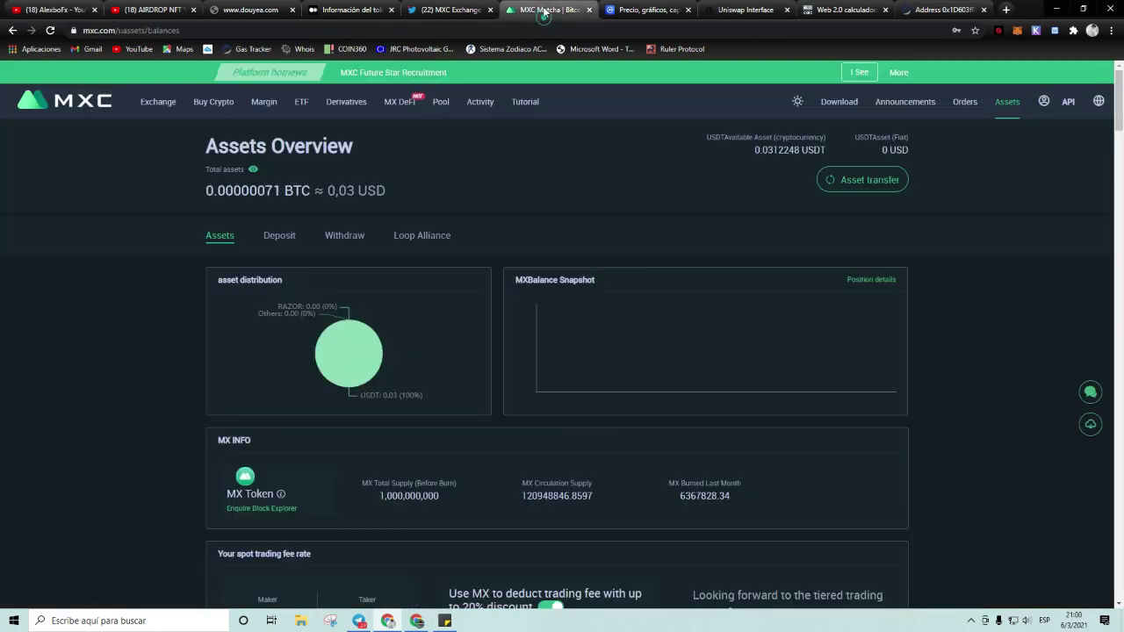
click(282, 238)
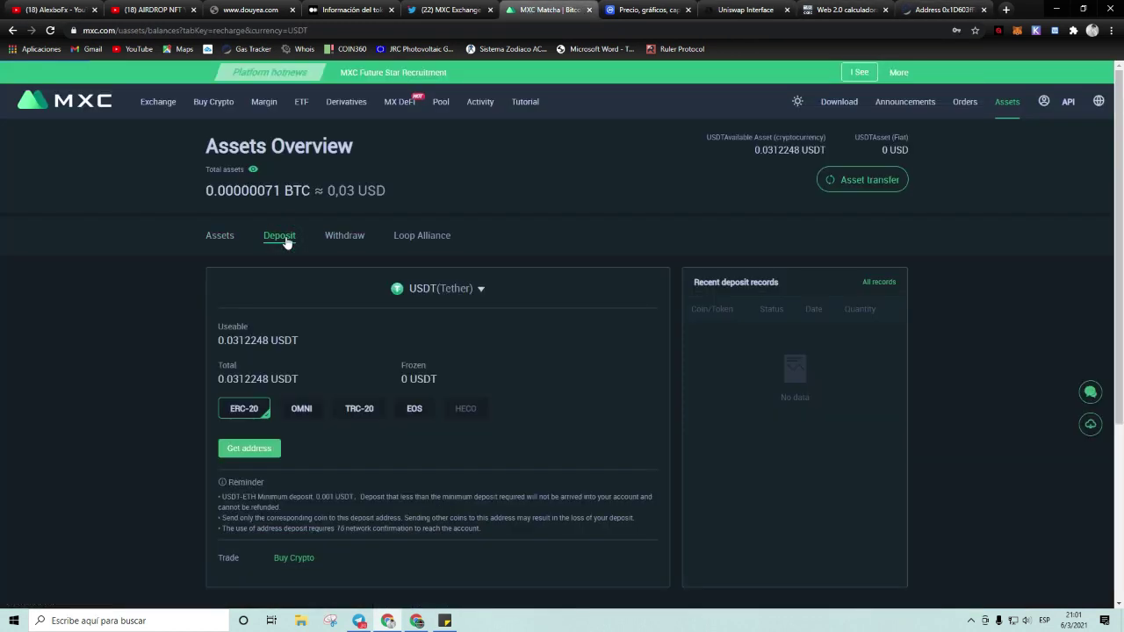
click(466, 293)
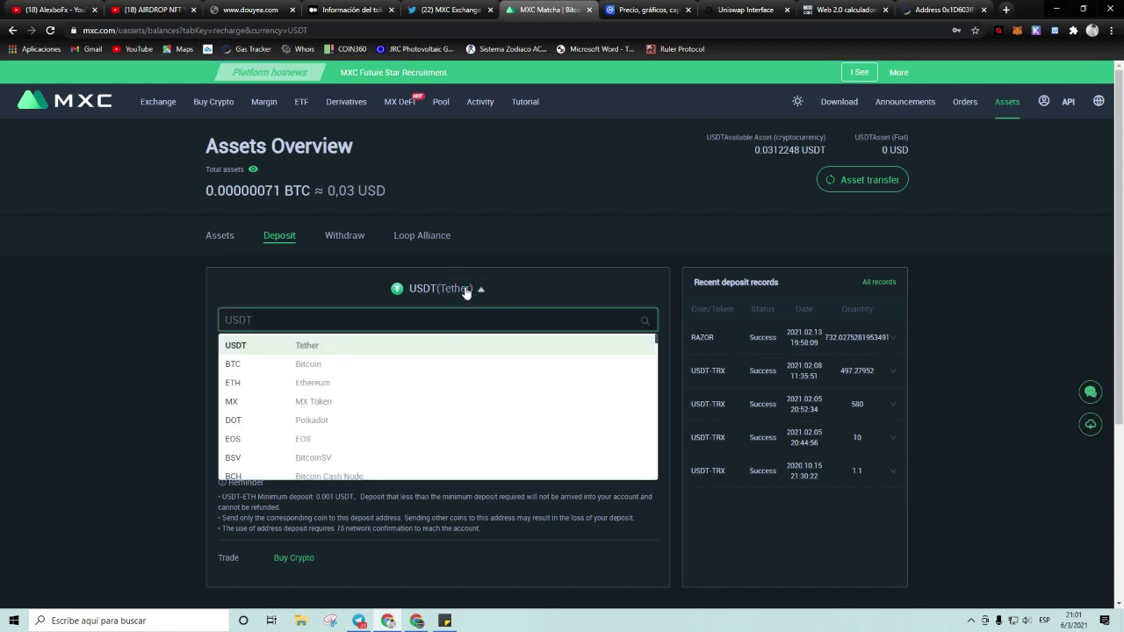
click(272, 323)
text(PAIN)
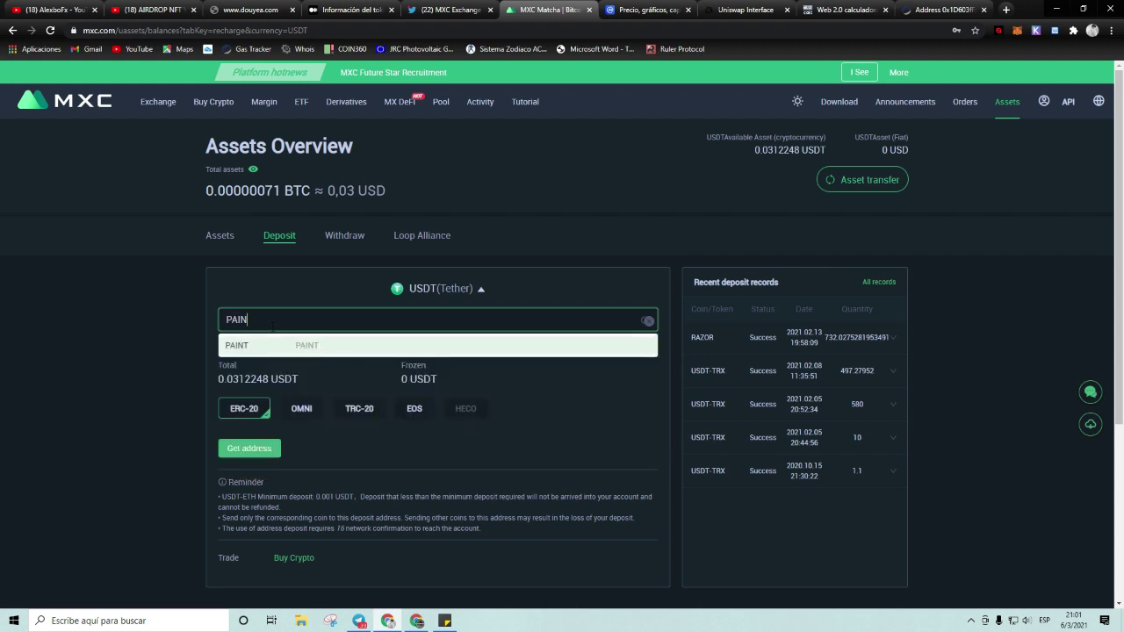
click(264, 347)
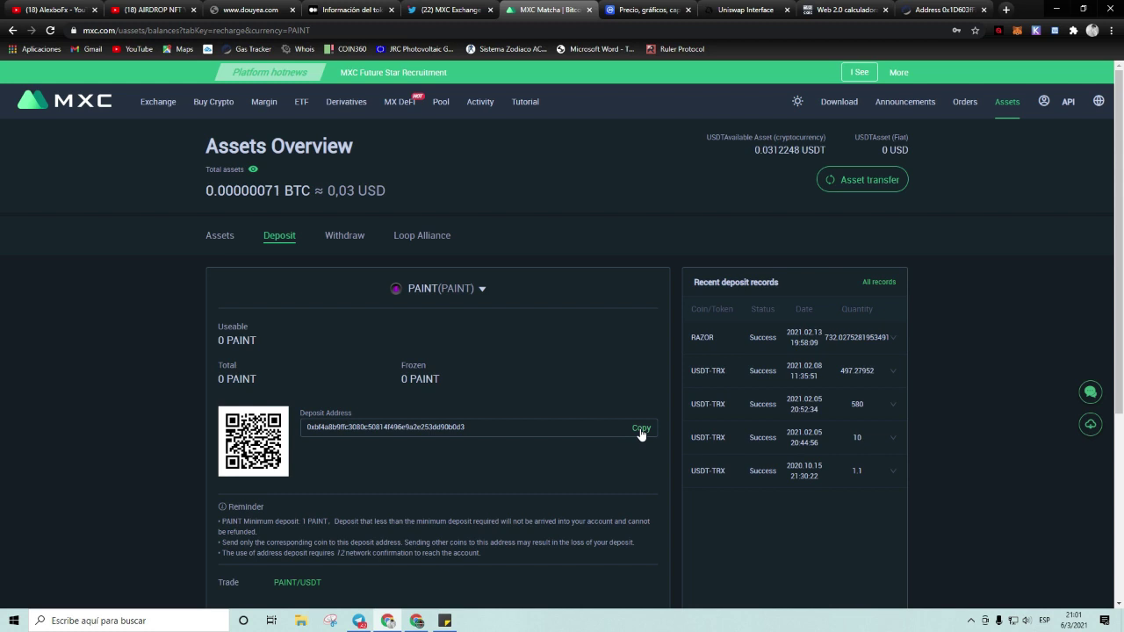
click(642, 429)
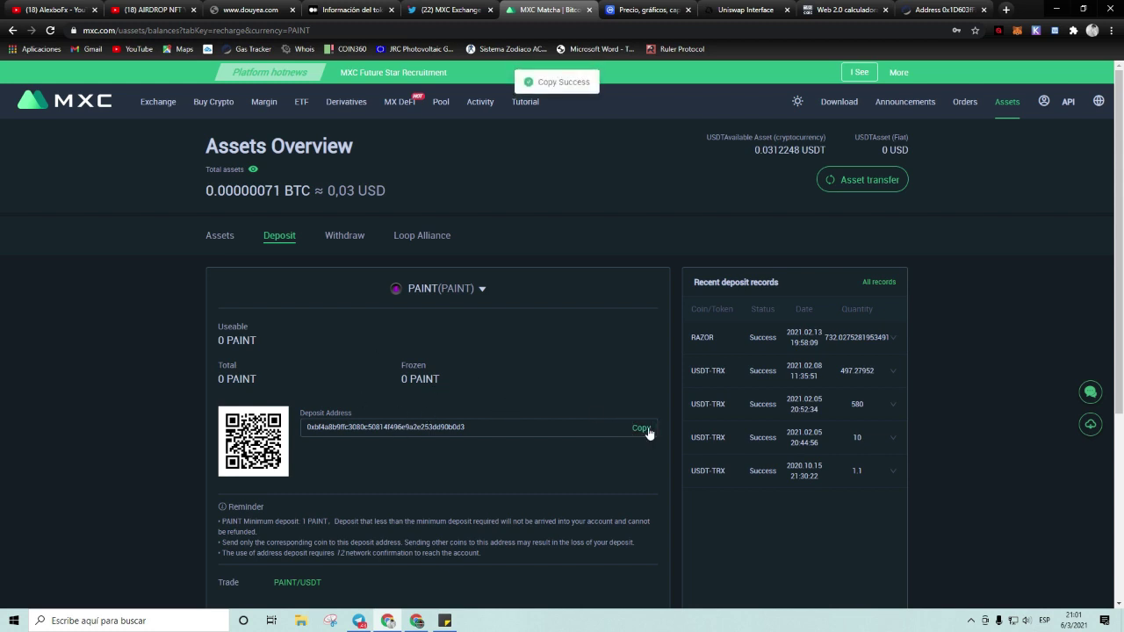
scroll(501, 337, down, 2)
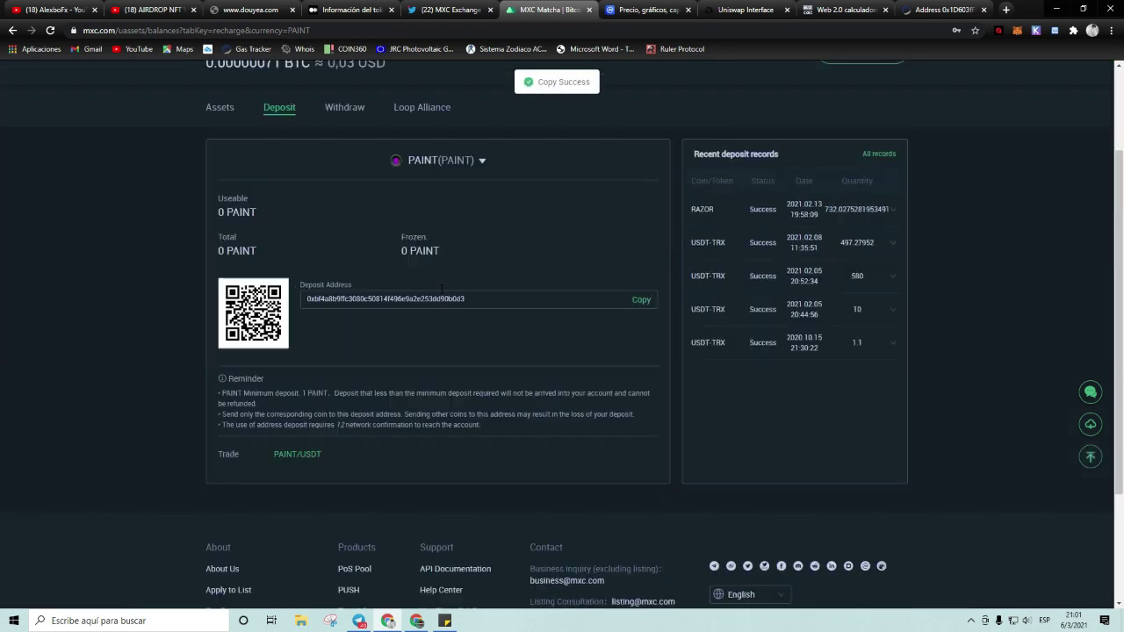
scroll(441, 288, up, 2)
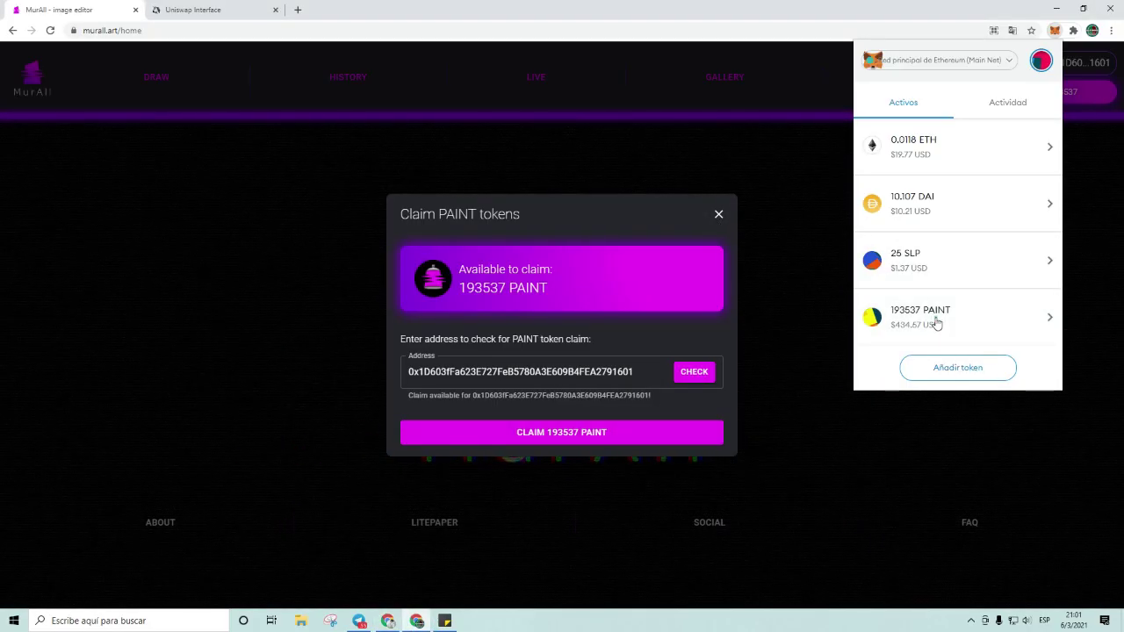
Step: Fill a MetaMask send of the full 193537 PAINT balance to the pasted MXC deposit address
click(936, 324)
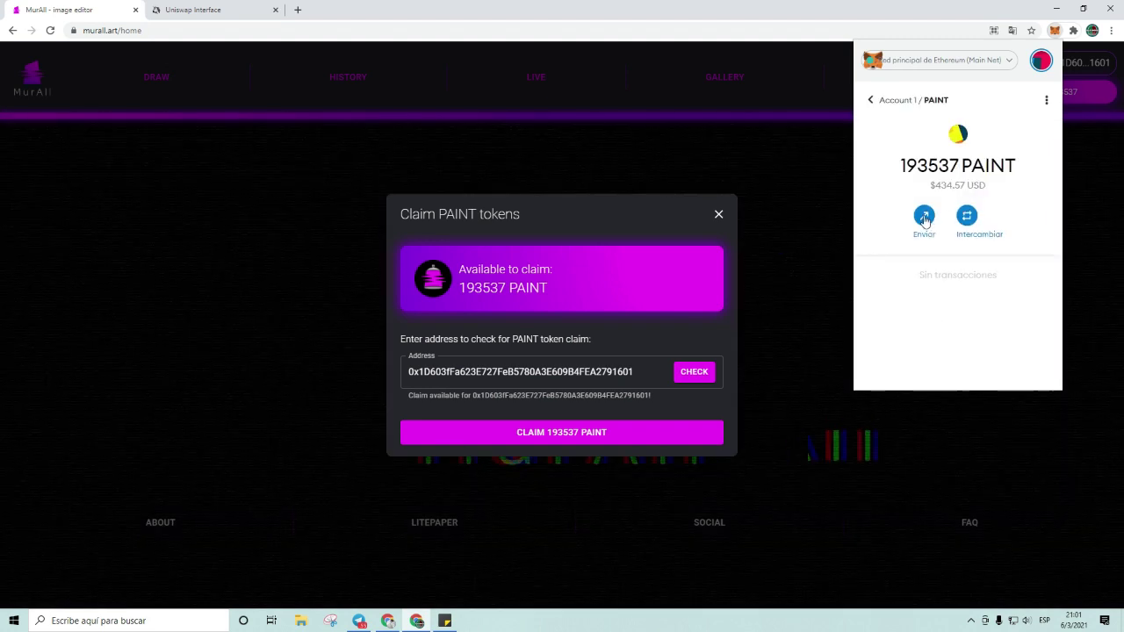
click(926, 220)
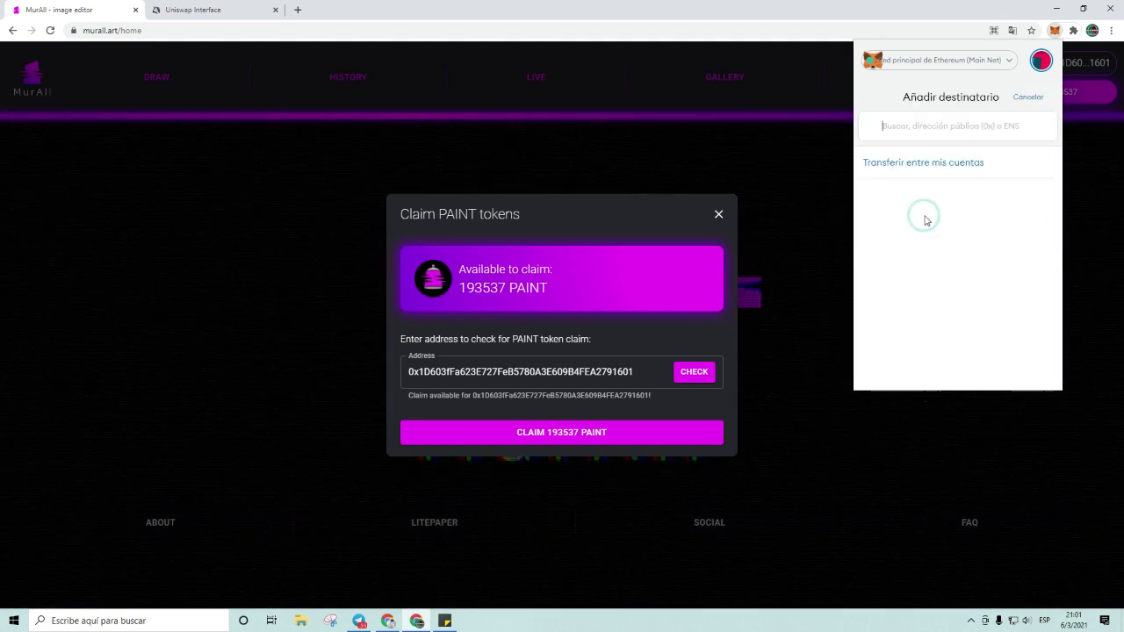
click(903, 127)
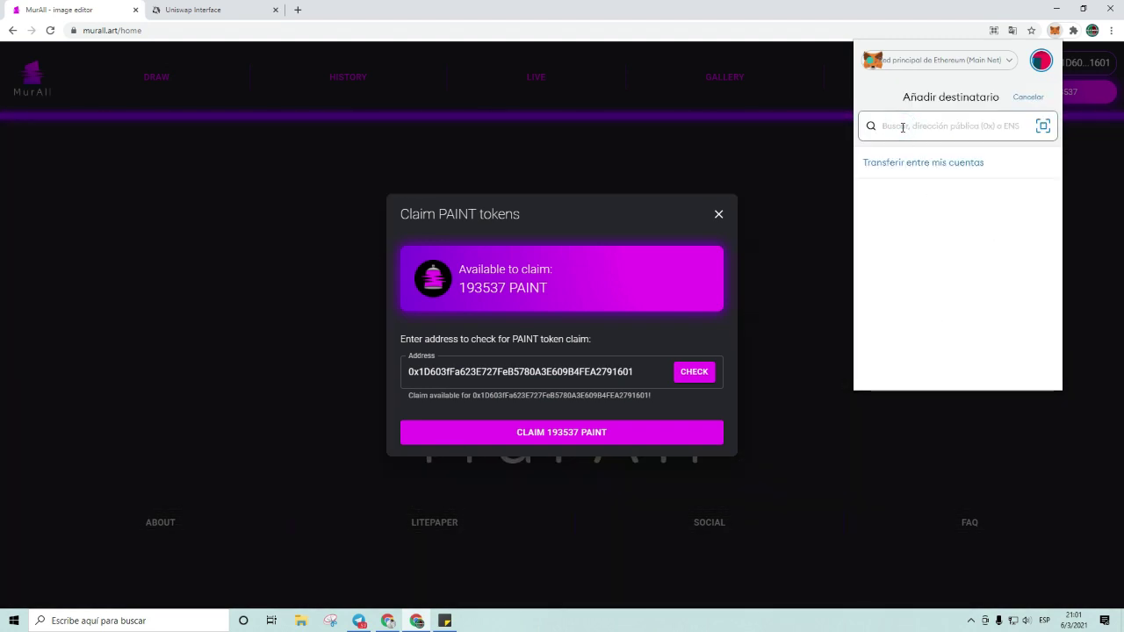
key(ctrl+v)
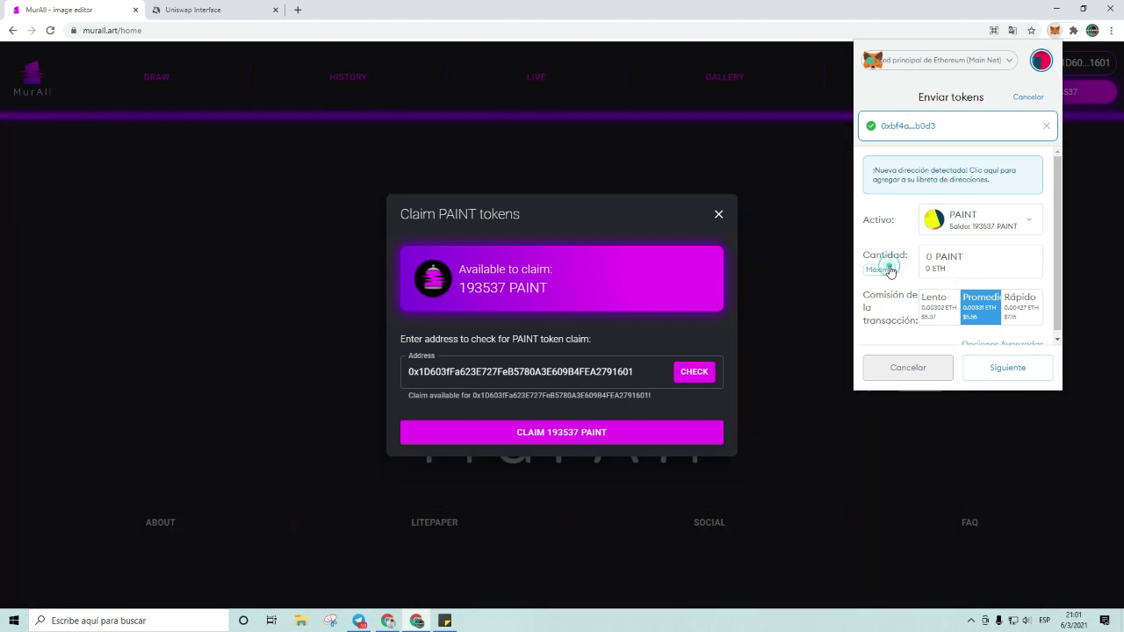
click(881, 270)
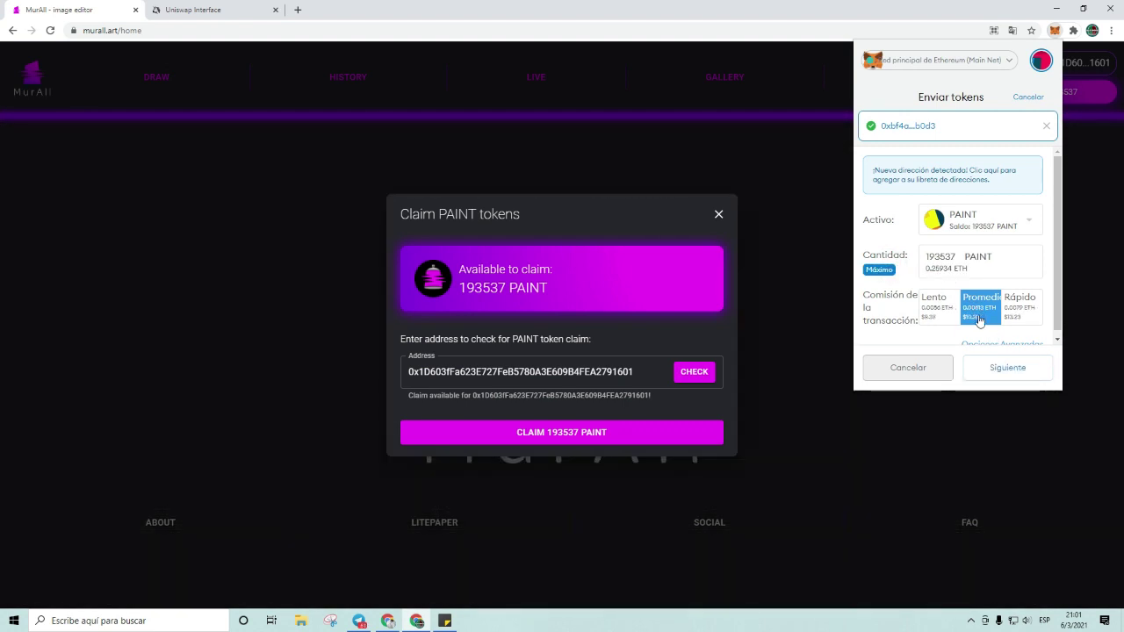
scroll(969, 276, down, 1)
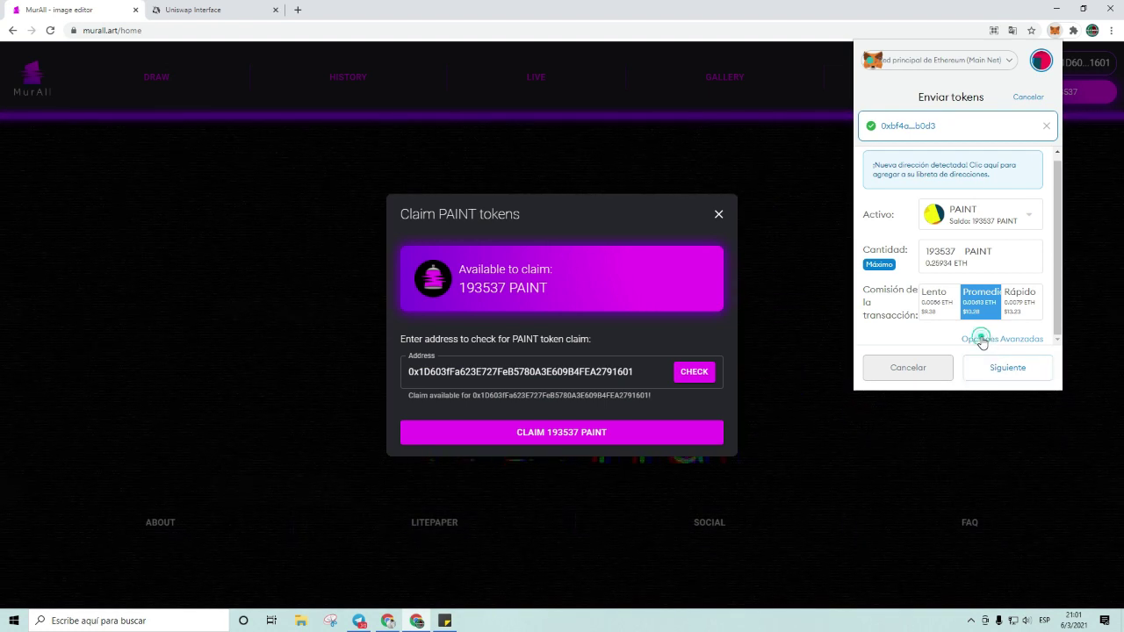
Step: Review the advanced gas options, then confirm the 193537 PAINT transfer
click(981, 339)
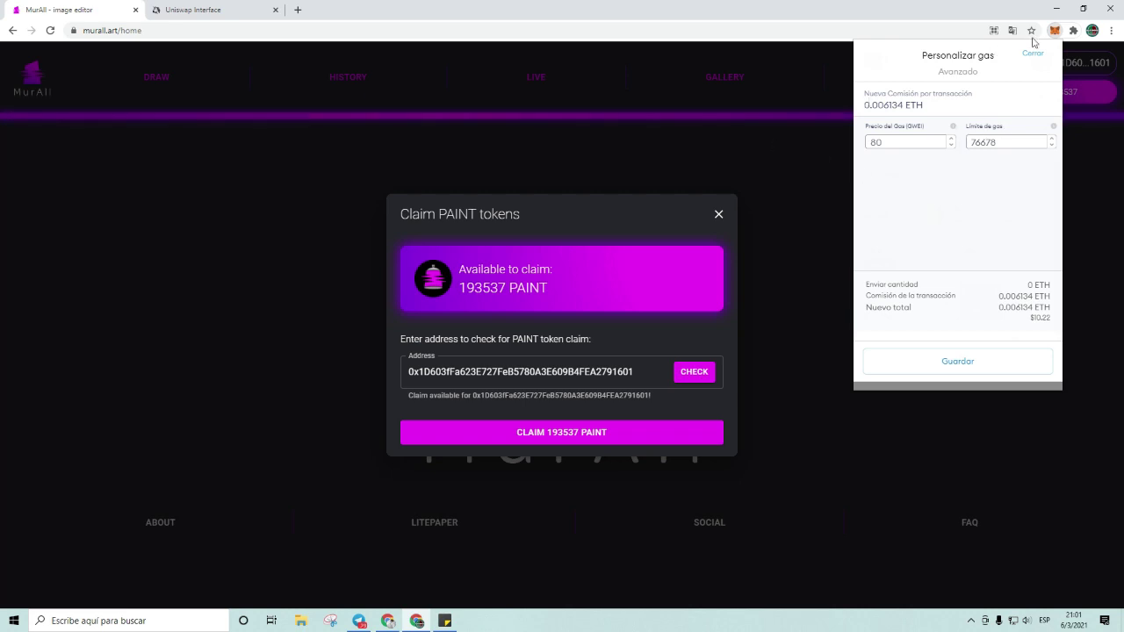
click(1033, 53)
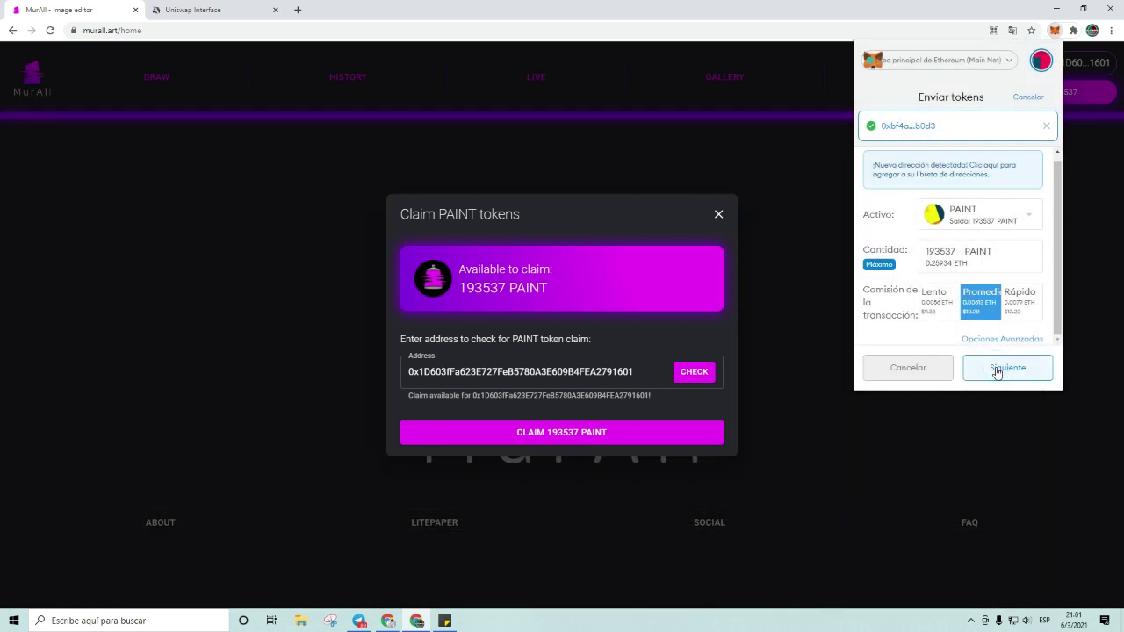
click(998, 370)
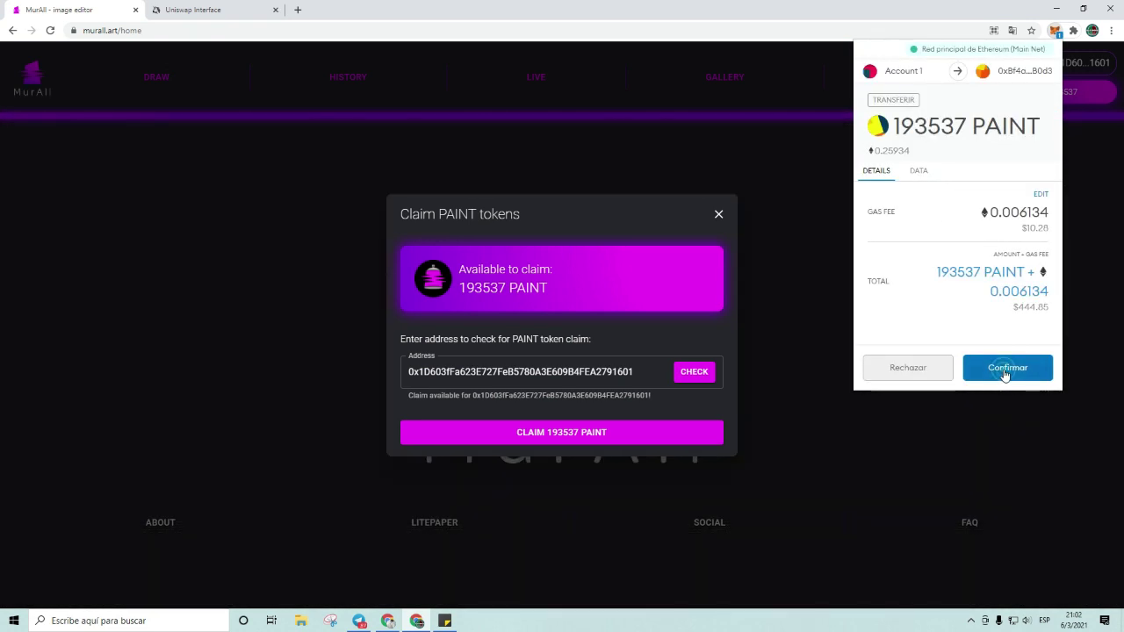
click(999, 370)
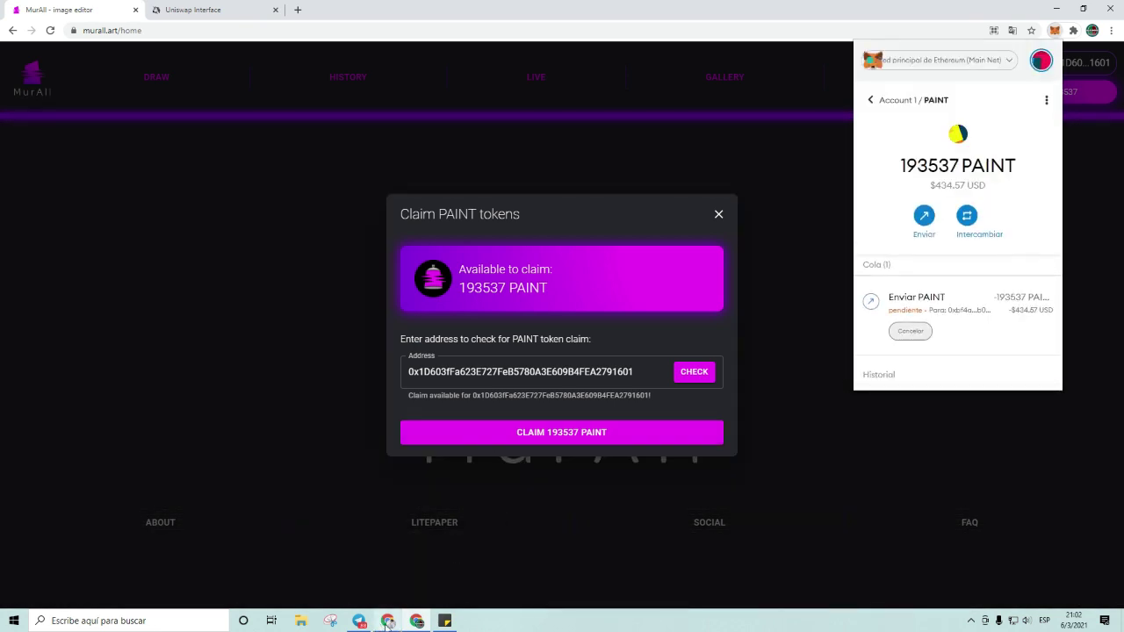
mouse_move(384, 620)
click(395, 566)
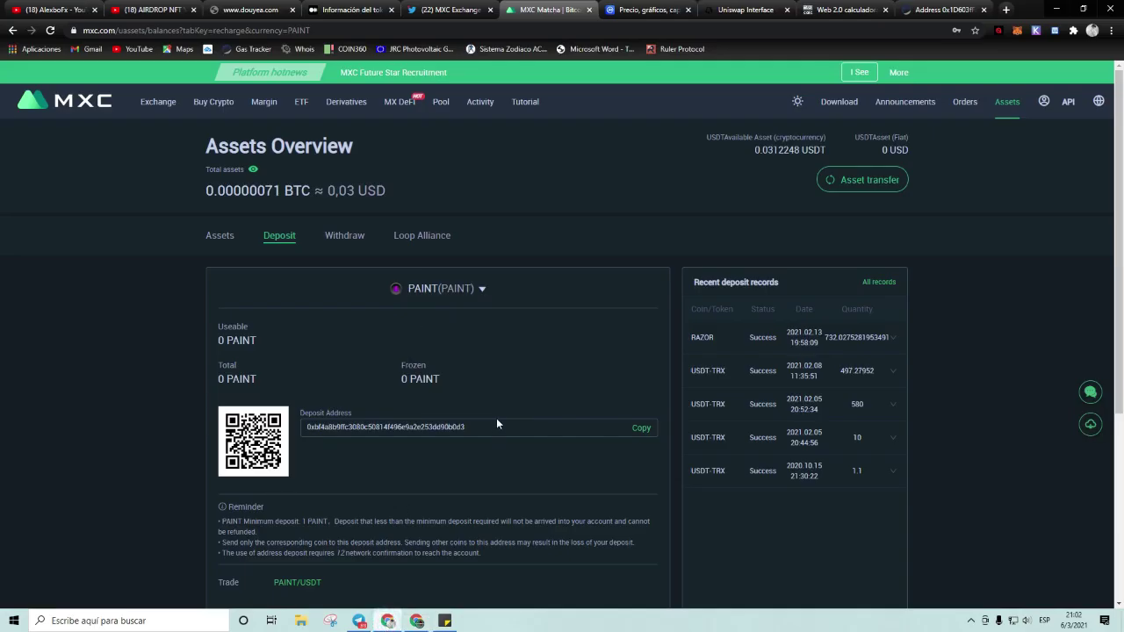
Step: Check the Enviar PAINT entry's details in MetaMask's activity, then switch to the assets list
scroll(497, 423, down, 3)
scroll(381, 336, up, 3)
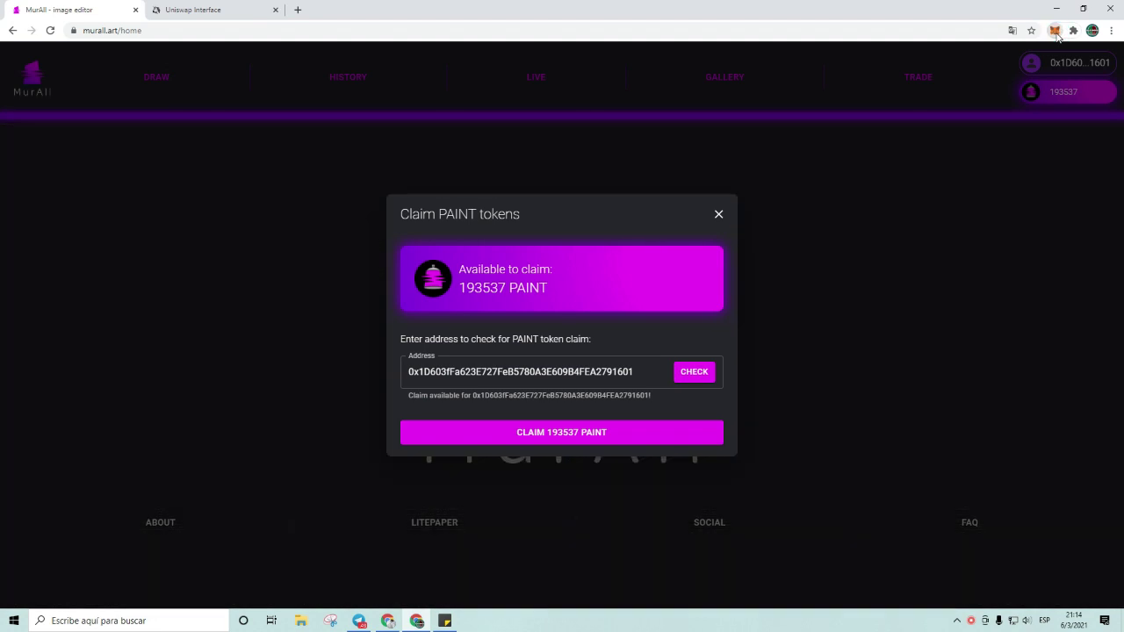
click(1055, 31)
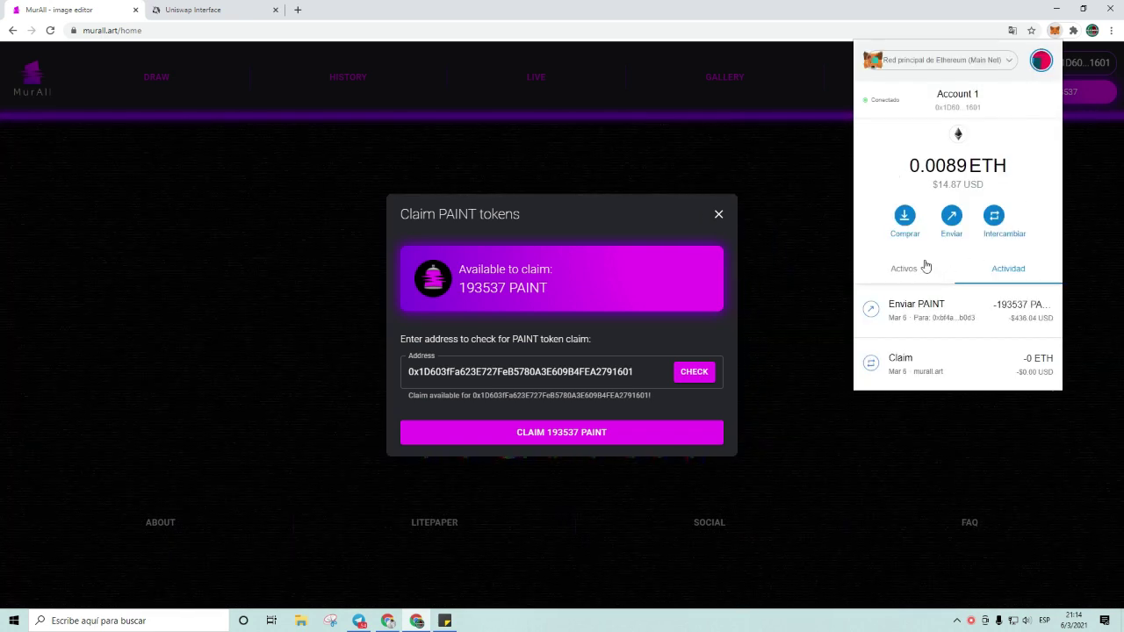
scroll(940, 265, down, 1)
scroll(942, 267, down, 1)
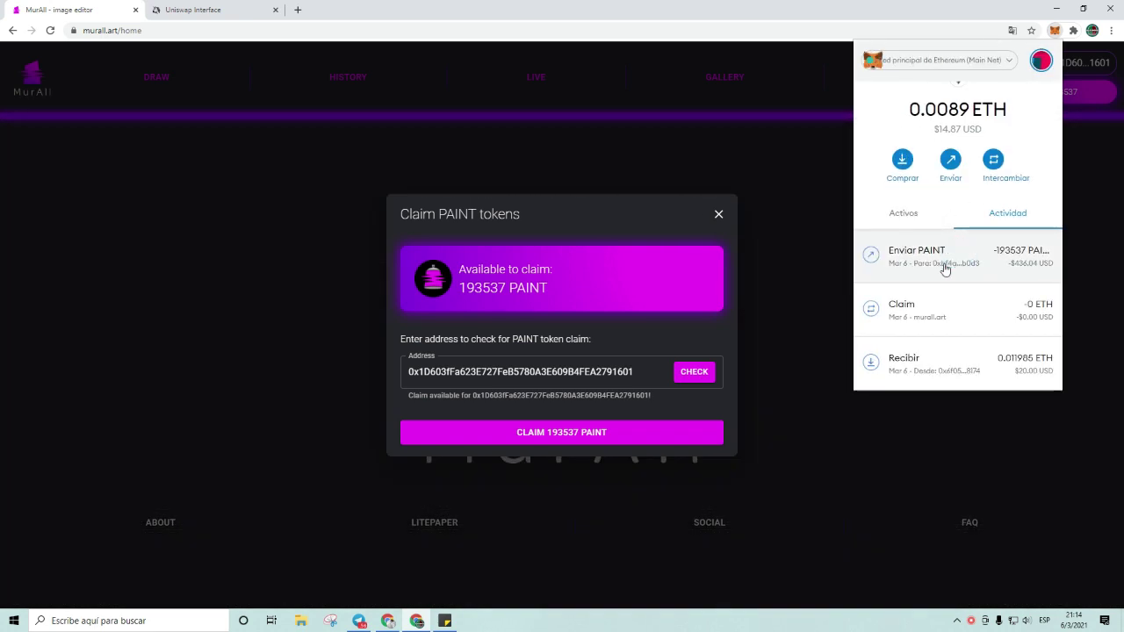
click(940, 262)
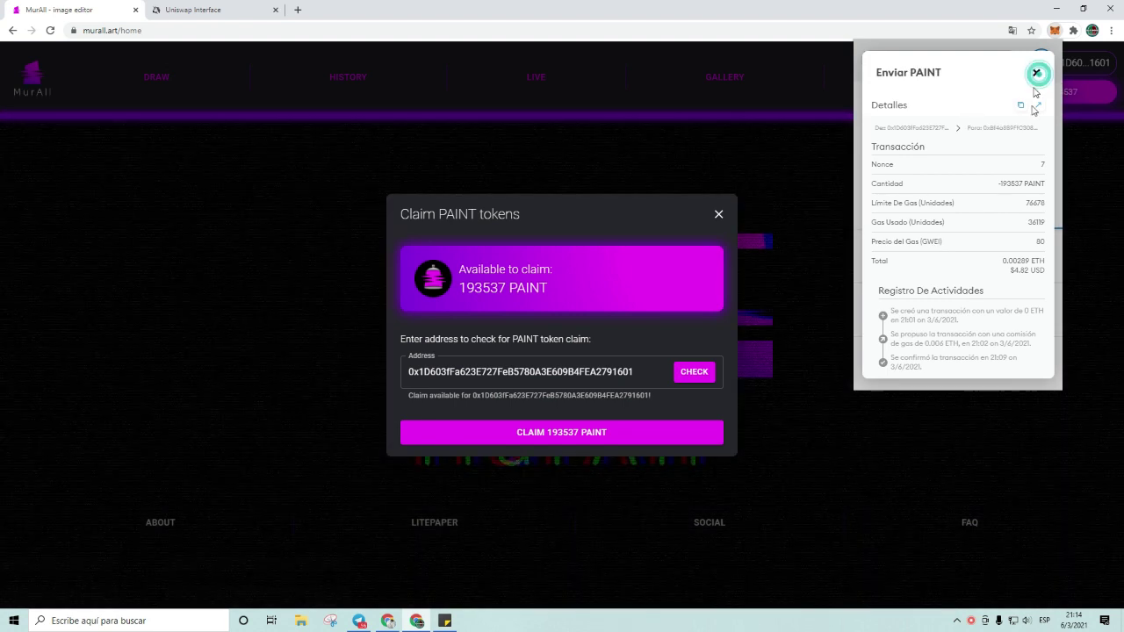
click(1036, 74)
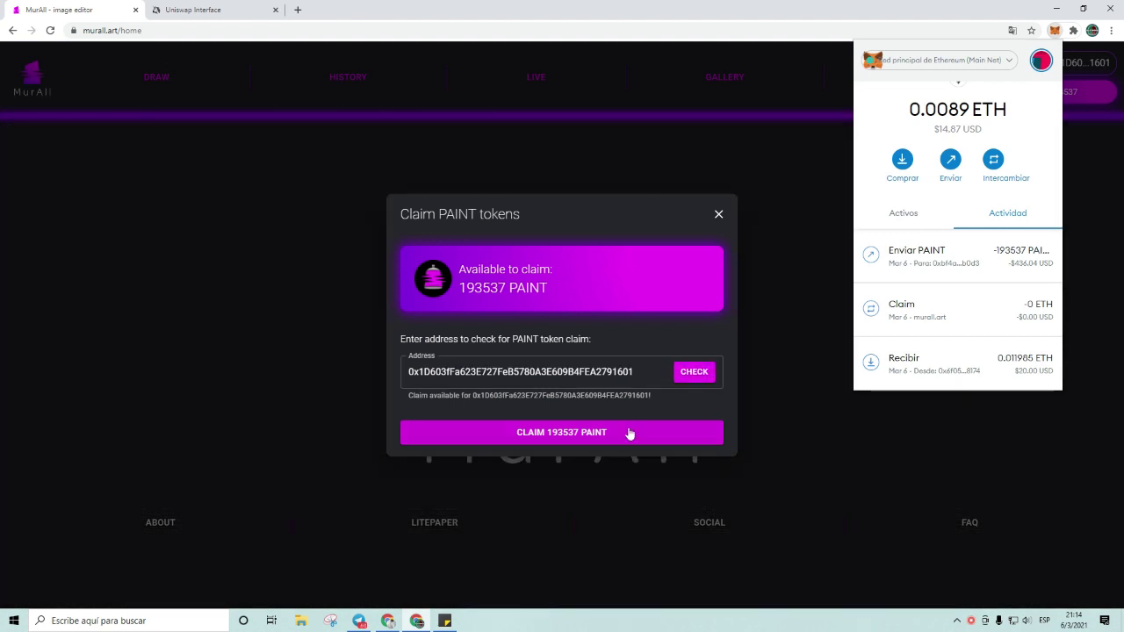
click(630, 434)
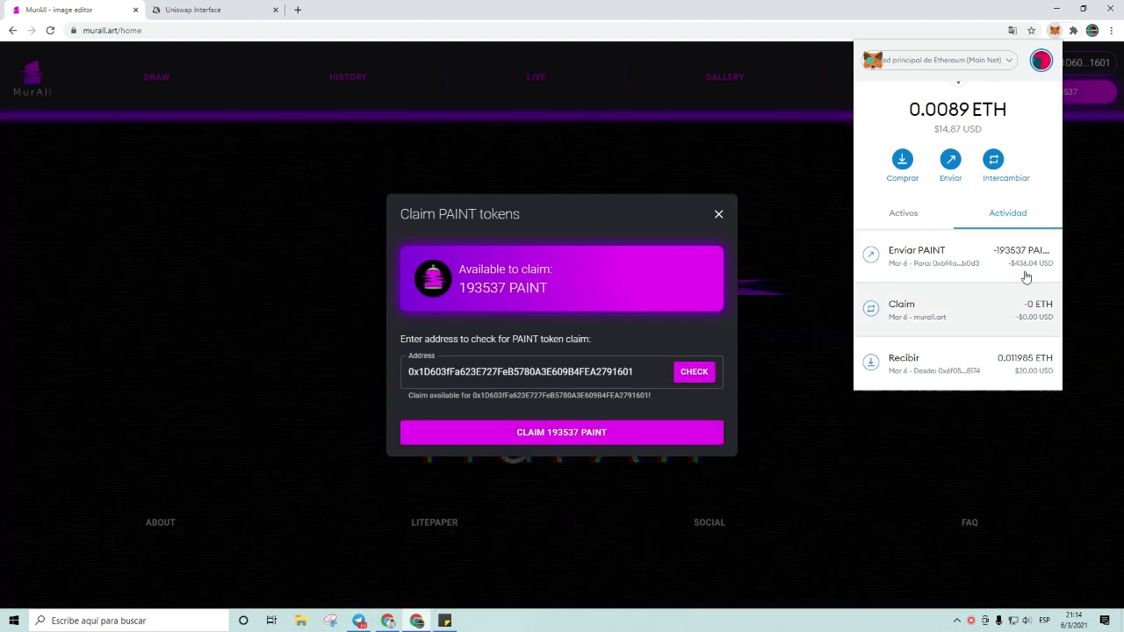
click(1026, 278)
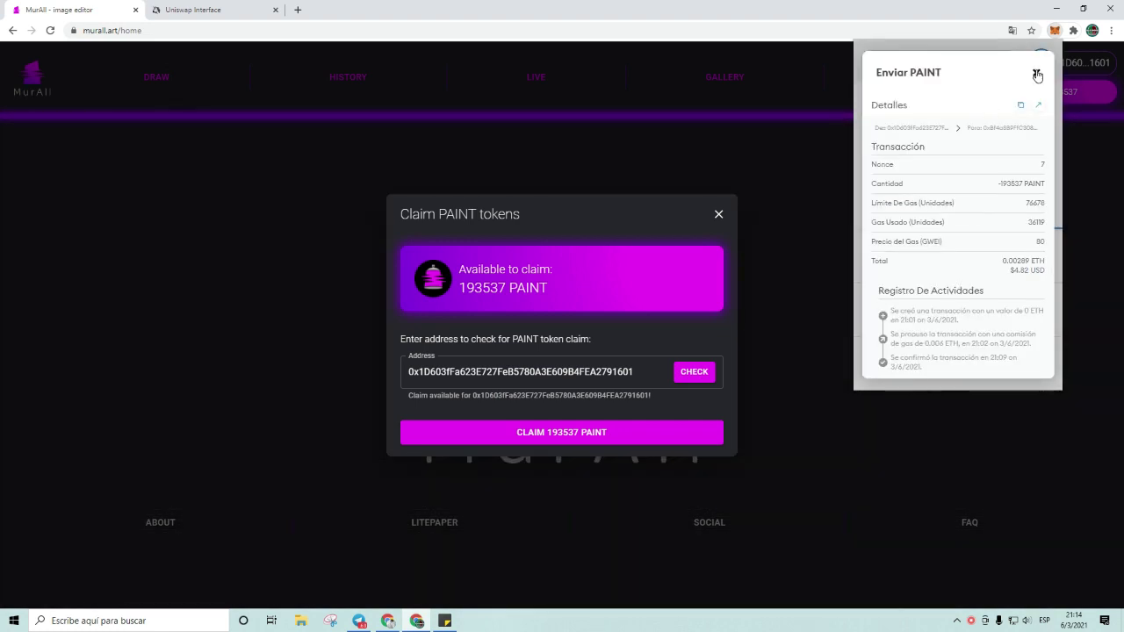
click(1037, 72)
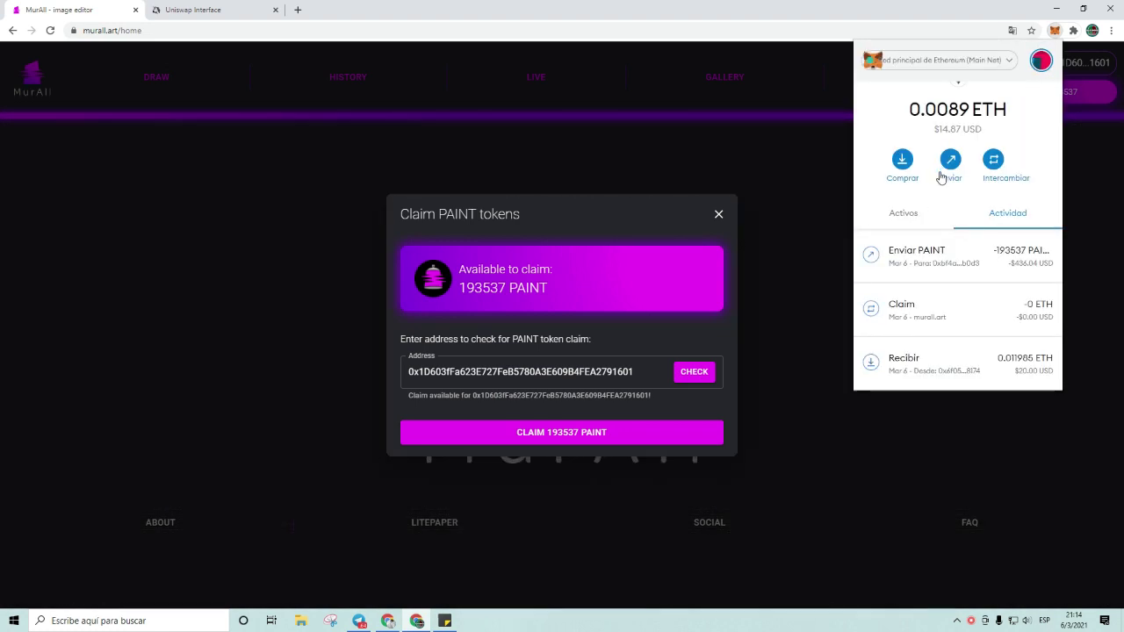
click(921, 216)
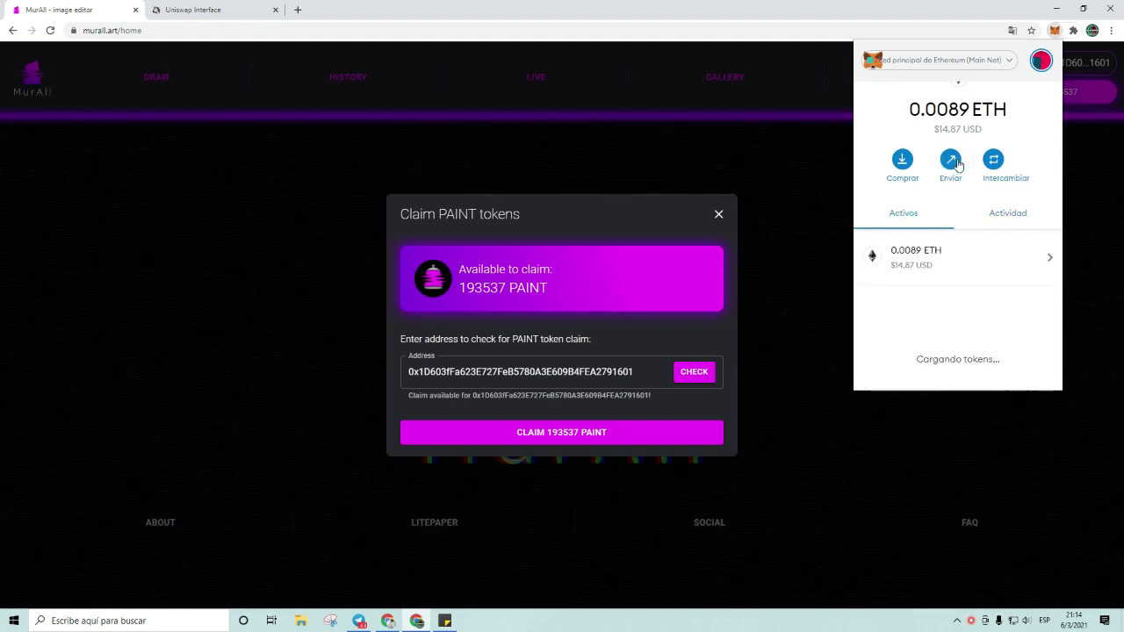
Step: Prepare a MetaMask send of the maximum 0.006934 ETH to the recent deposit address
click(953, 159)
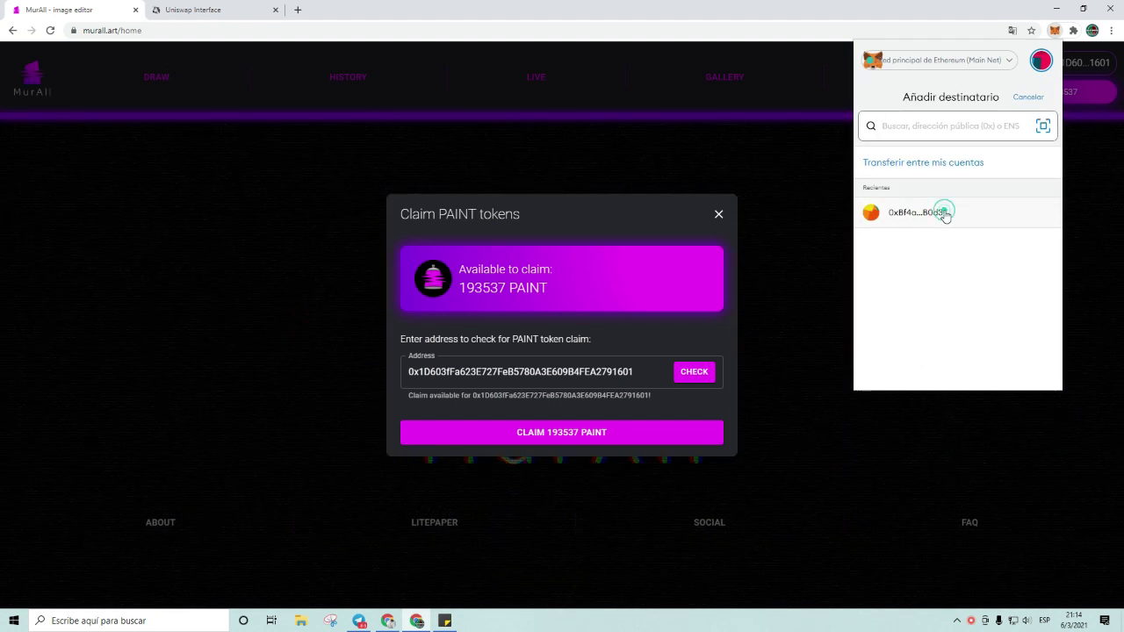
click(945, 215)
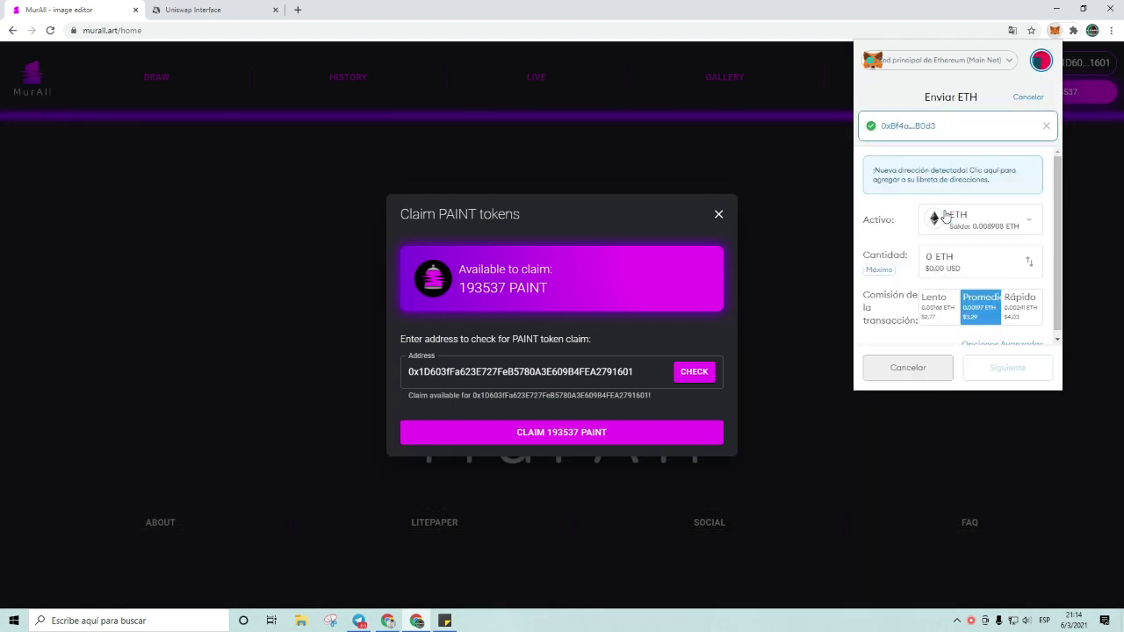
click(971, 225)
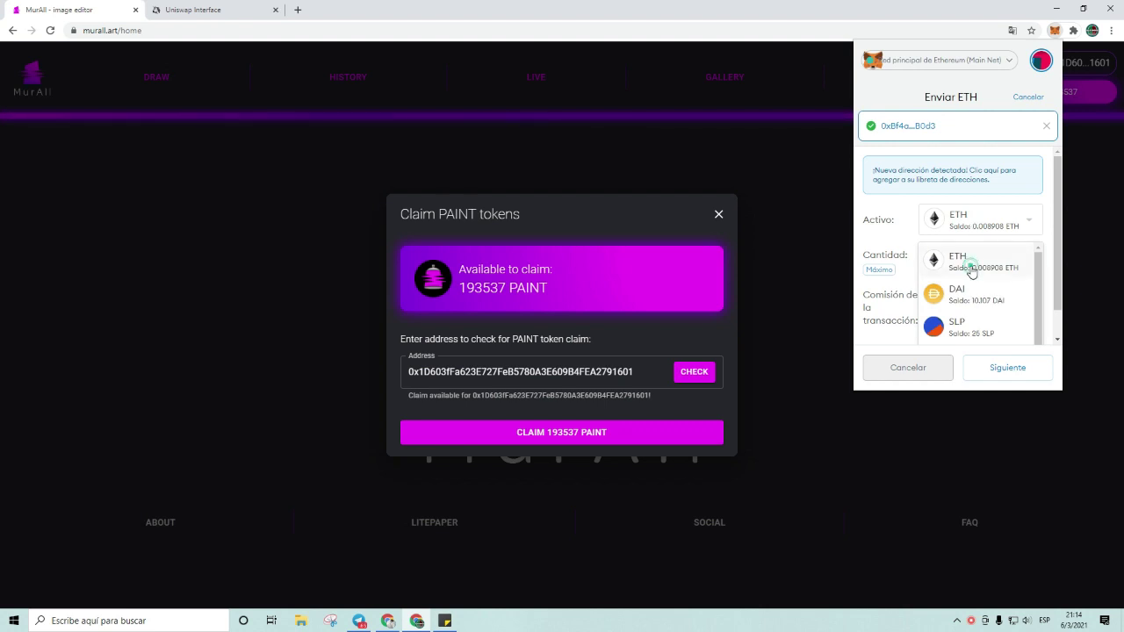
click(971, 265)
click(880, 271)
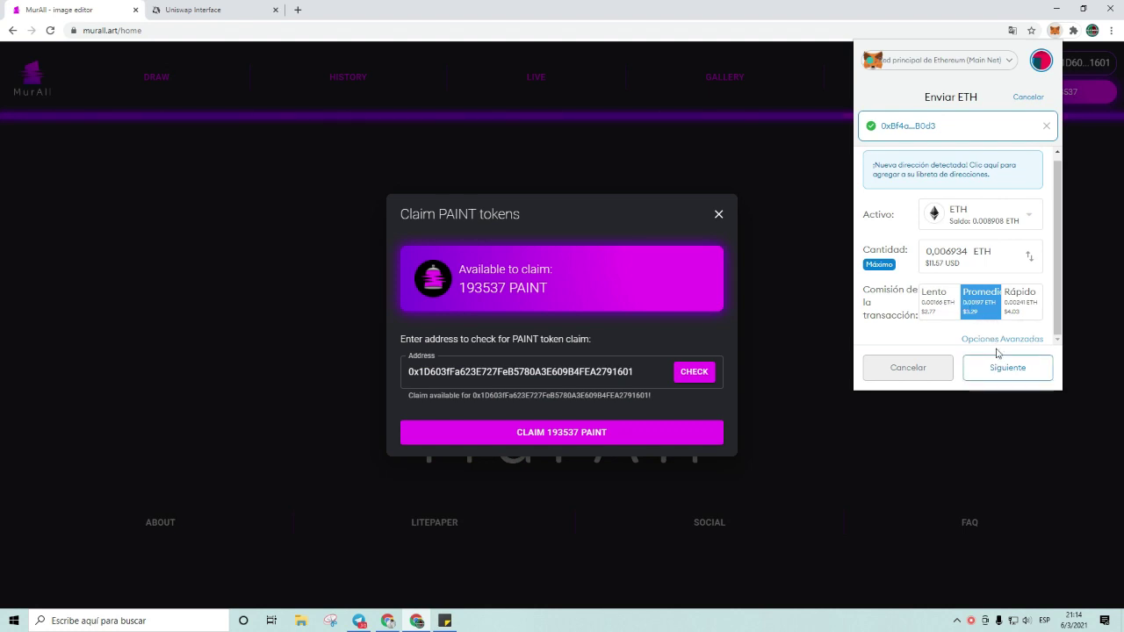
Step: Review the 94 gas price in advanced settings without changes, then dismiss the wallet and claim dialog
click(997, 343)
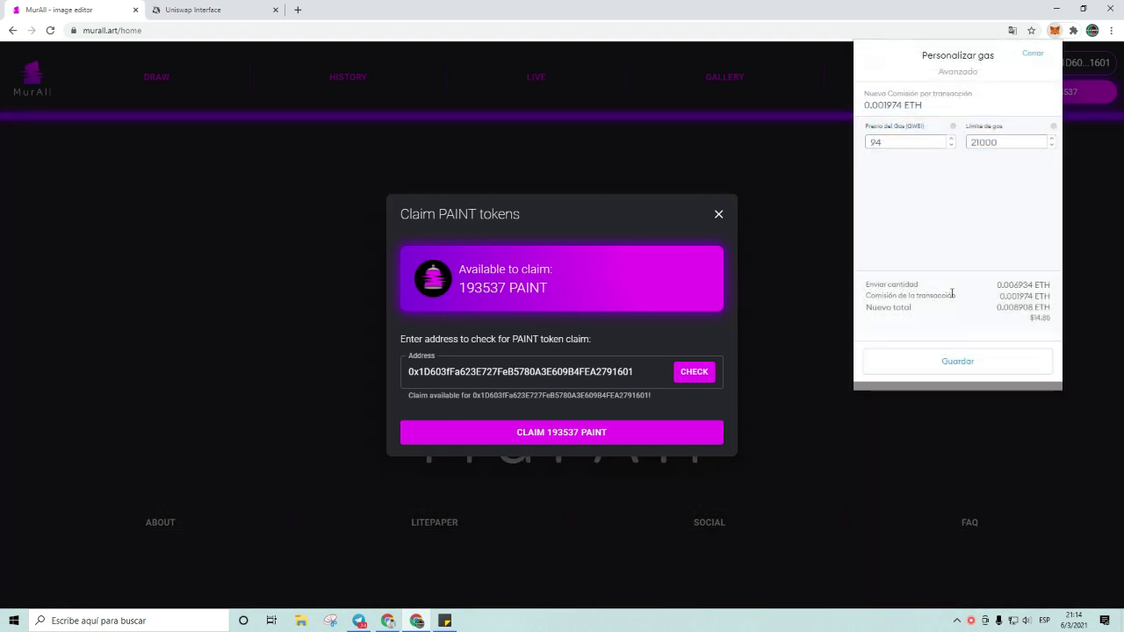
click(892, 141)
double_click(892, 141)
click(903, 140)
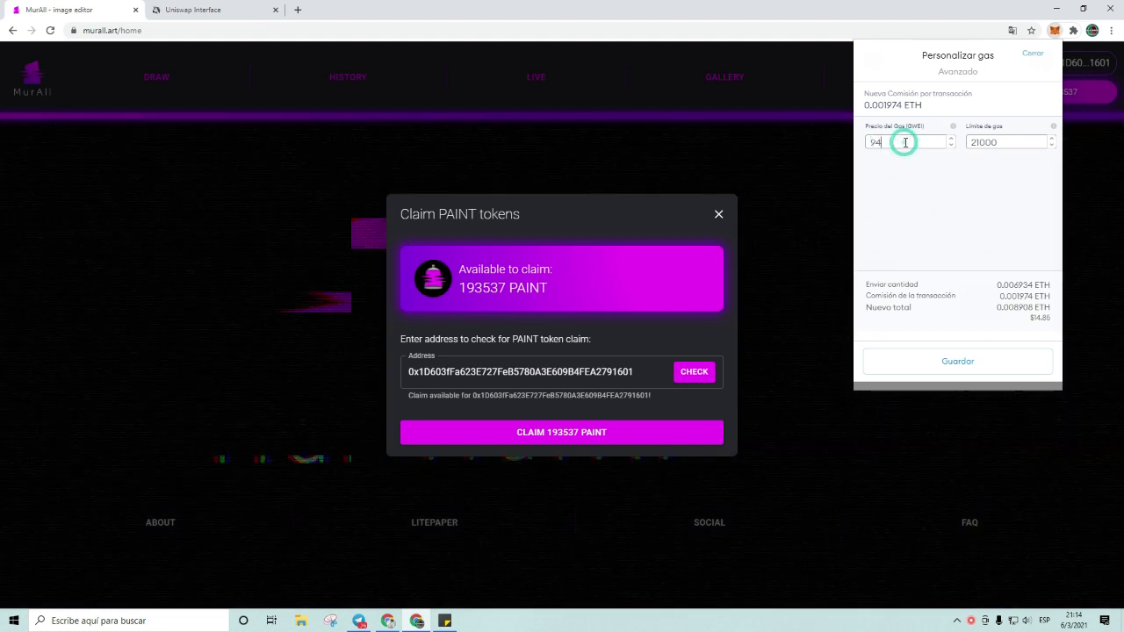
click(892, 144)
click(913, 176)
click(1030, 55)
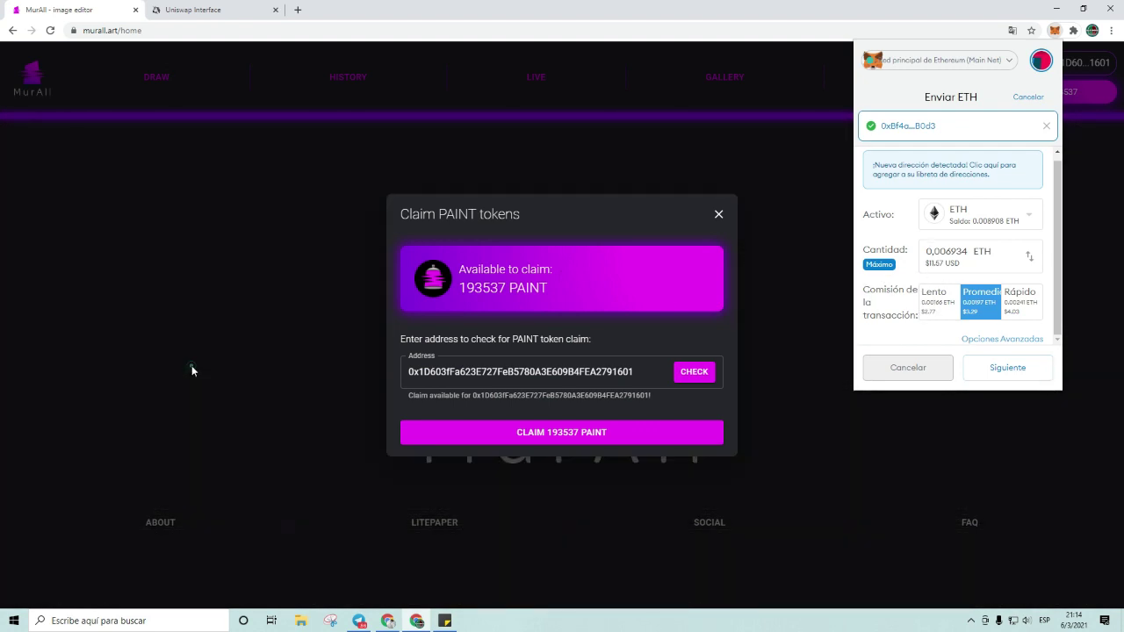
click(191, 369)
Step: Bring up MXC's deposit page showing 193537 PAINT credited, totalling about 432,04 USD
mouse_move(389, 621)
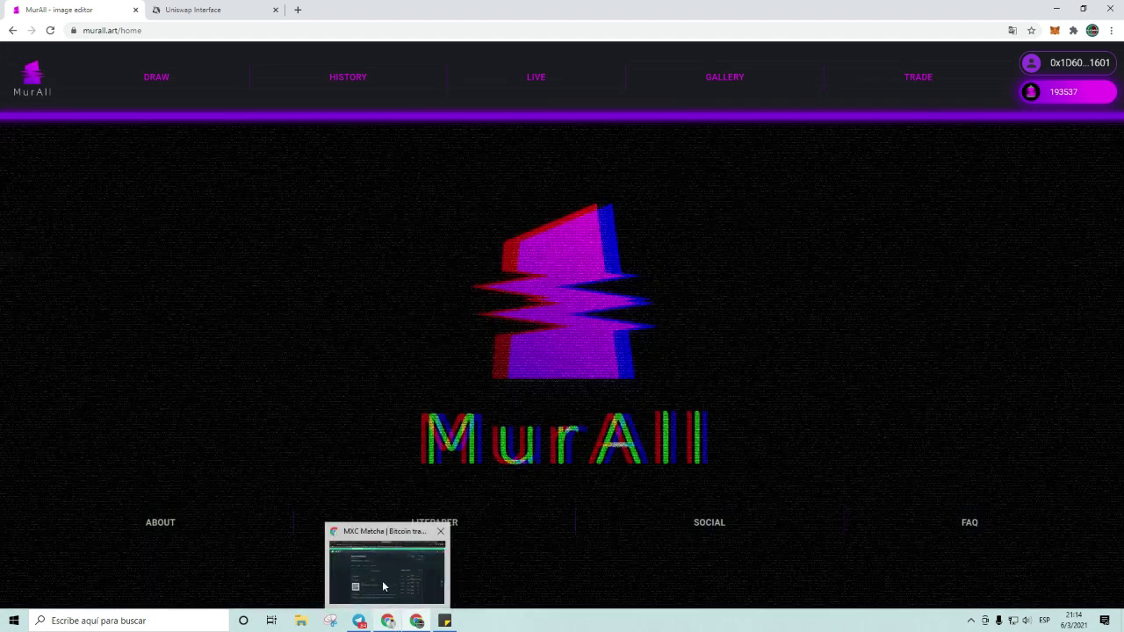
click(386, 594)
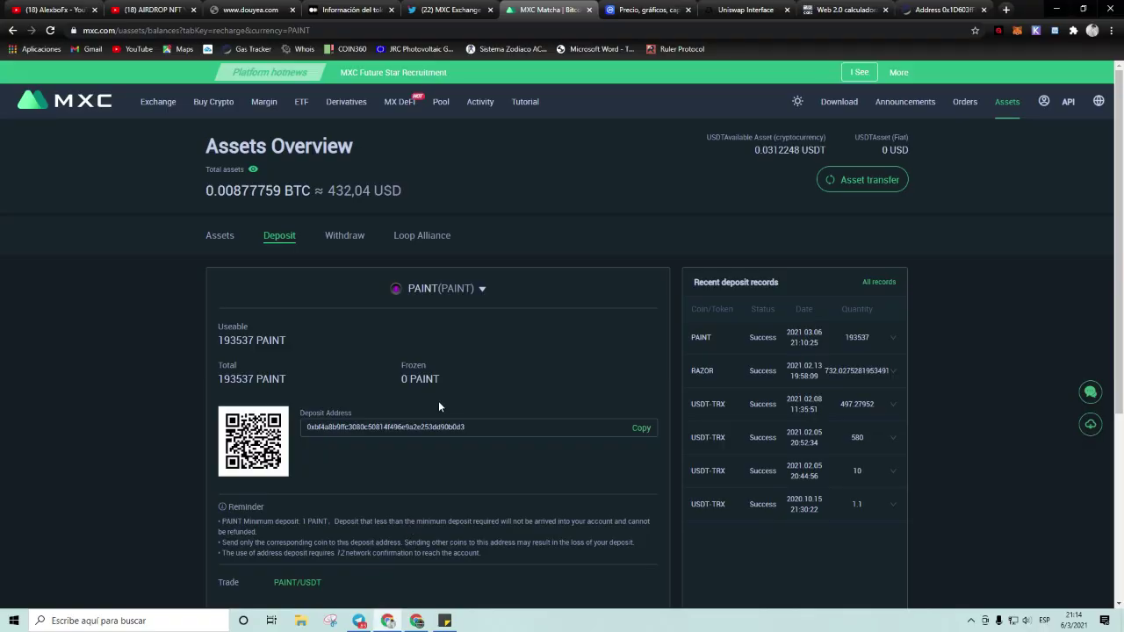
scroll(150, 332, down, 2)
scroll(158, 331, up, 2)
drag(210, 189, 330, 190)
click(346, 190)
Step: Highlight MXC's 432.04 USD total, then bring up the Uniswap swap page
click(338, 190)
double_click(352, 192)
click(351, 191)
click(425, 624)
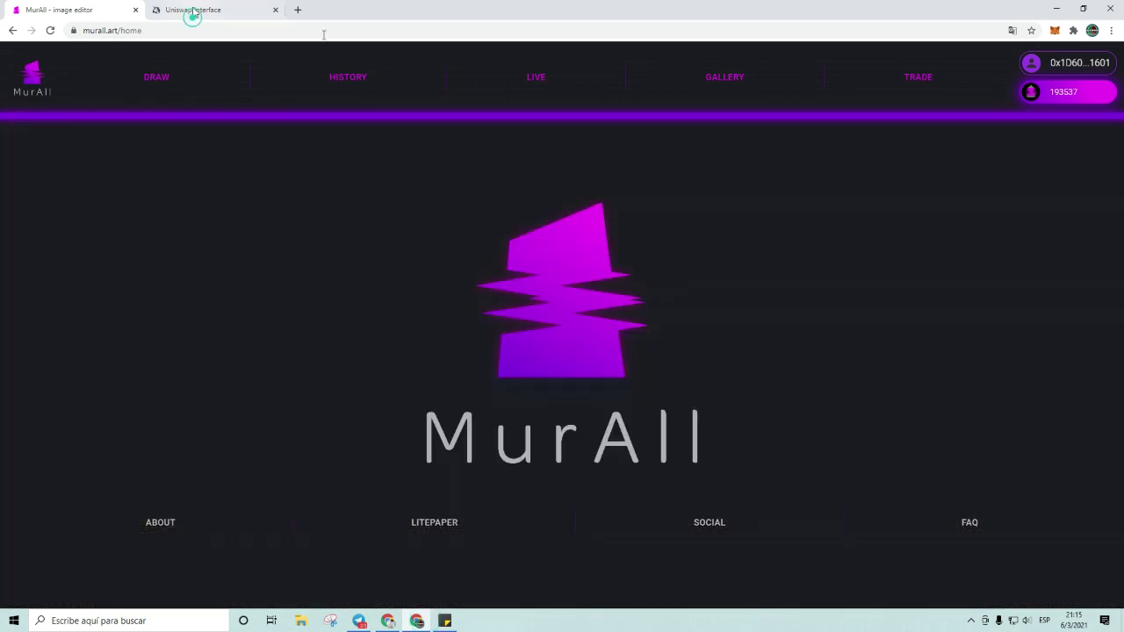
click(191, 11)
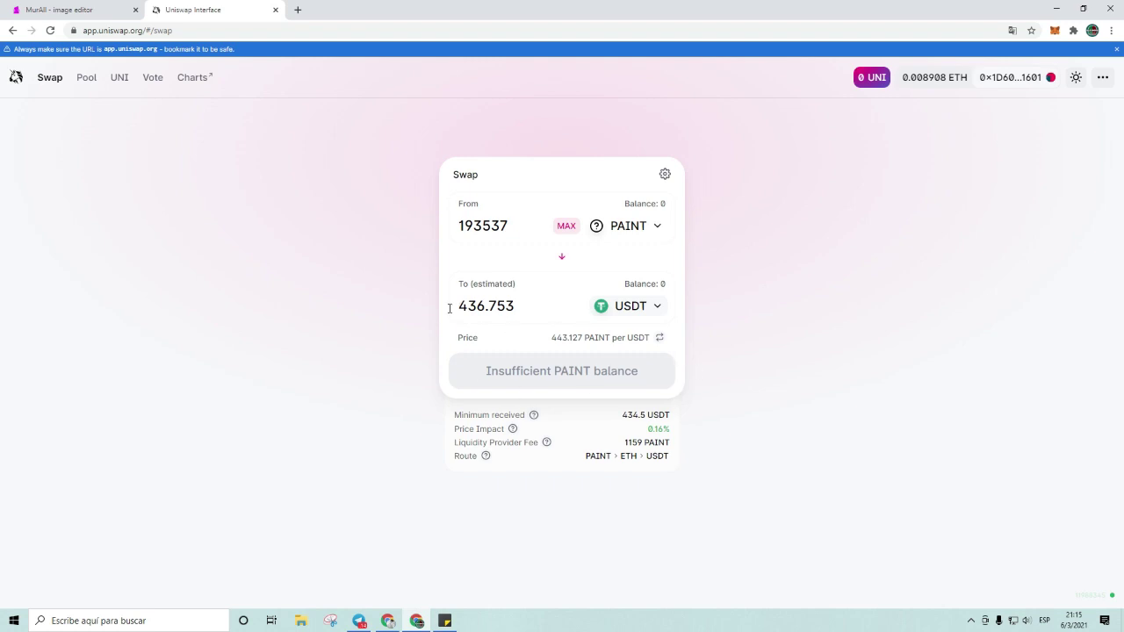
Step: Quote 193537 PAINT against ETH instead of USDT, about 0.26219 ETH
click(631, 308)
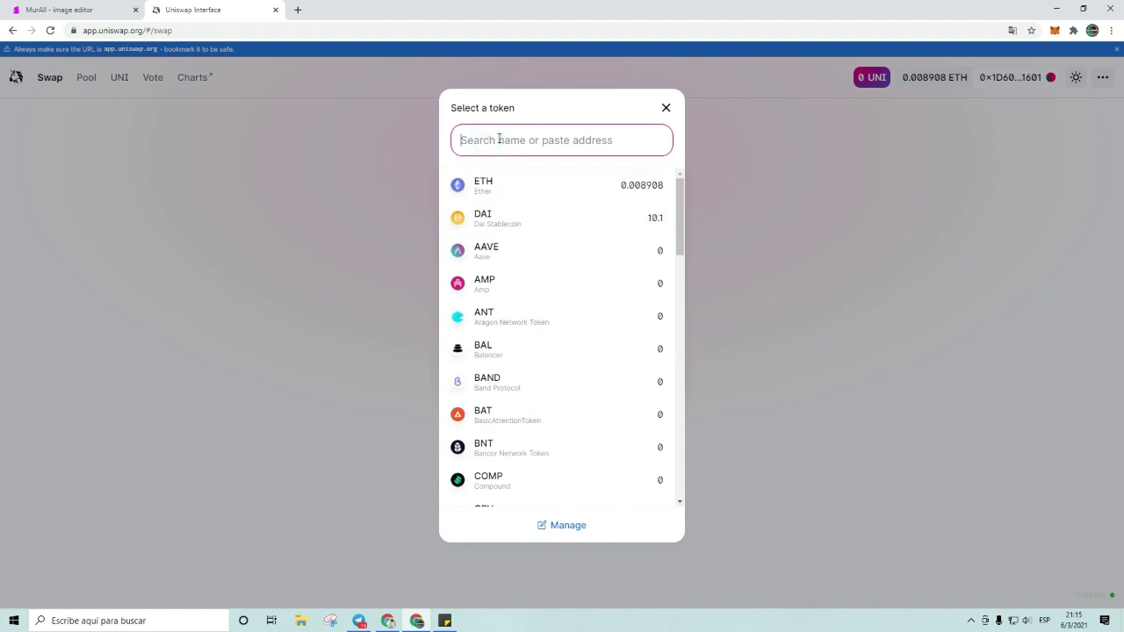
text(eth)
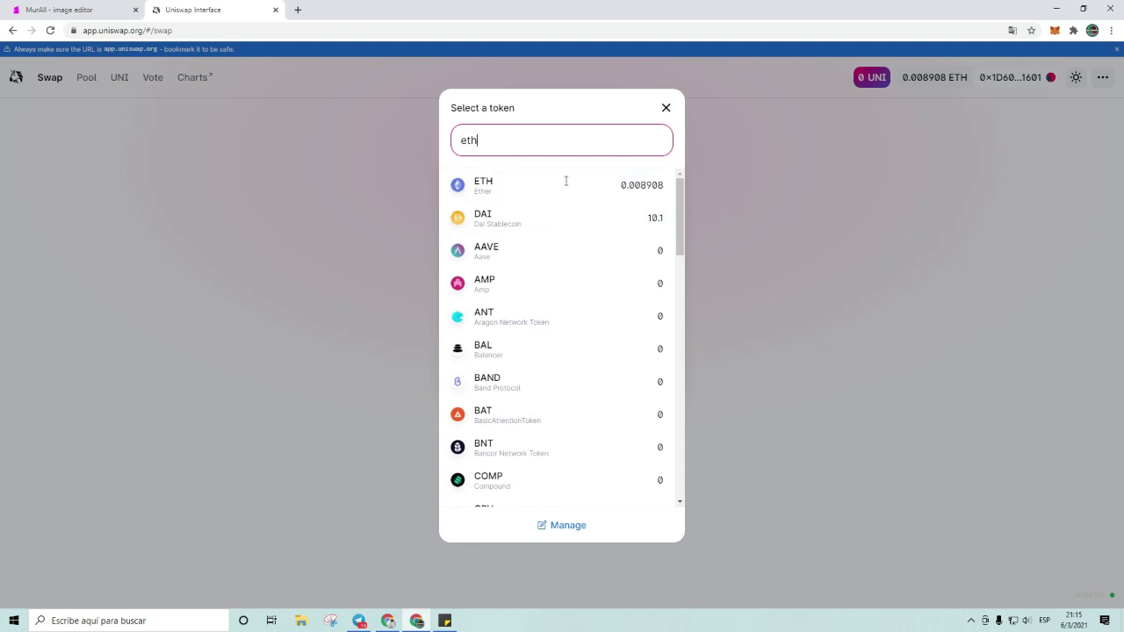
click(570, 190)
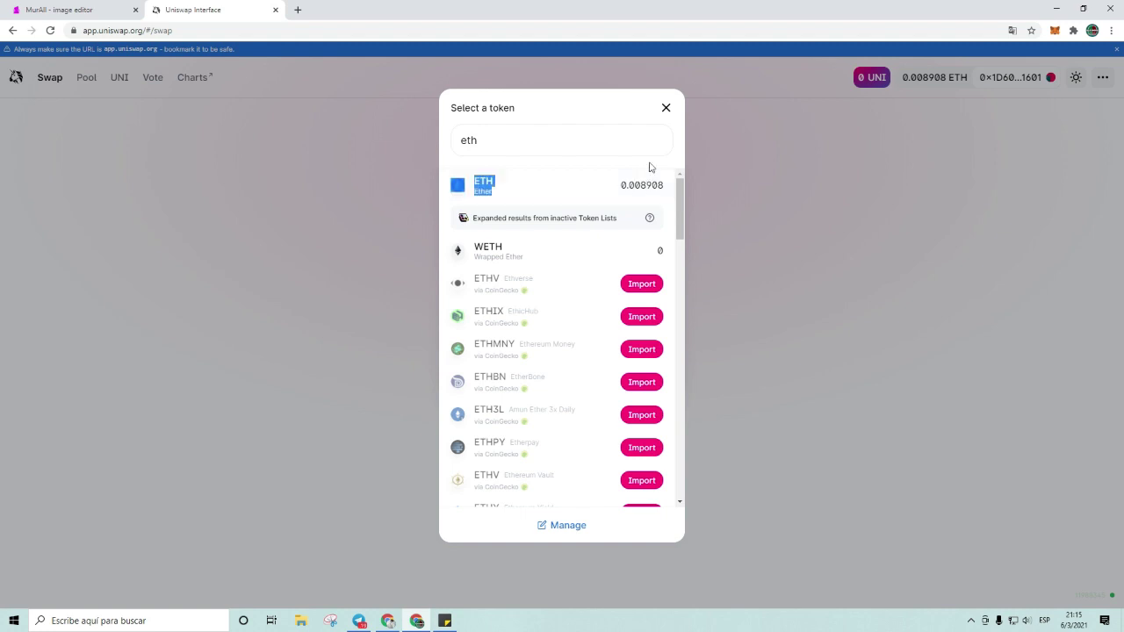
click(620, 185)
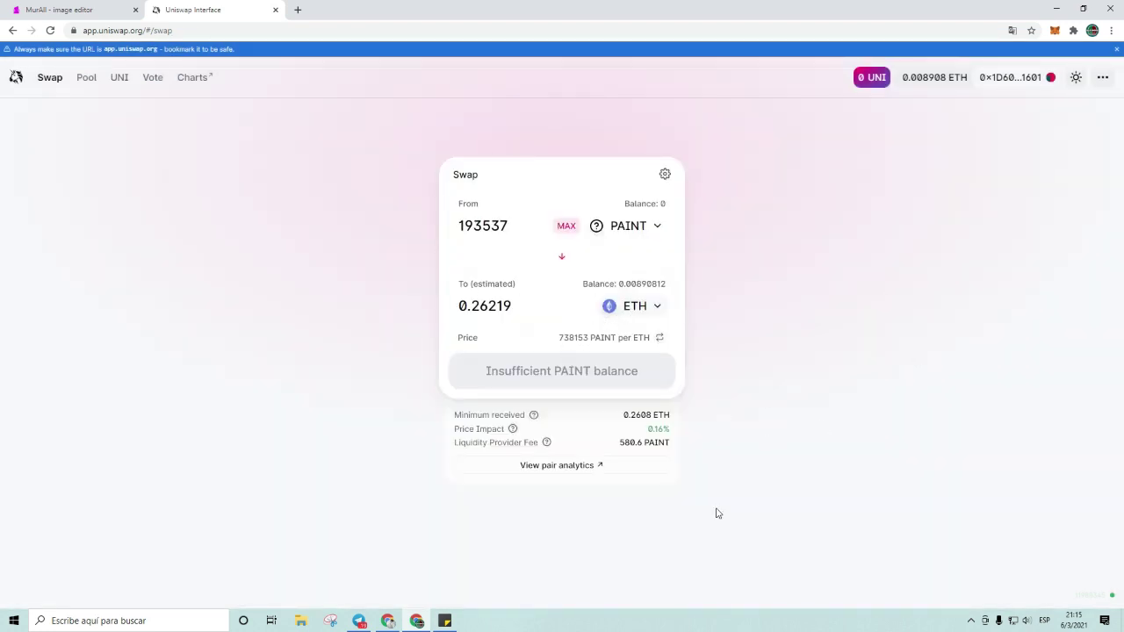
scroll(504, 212, down, 3)
Step: Highlight the 432 USD total and review the overall asset balances overview
scroll(313, 276, up, 3)
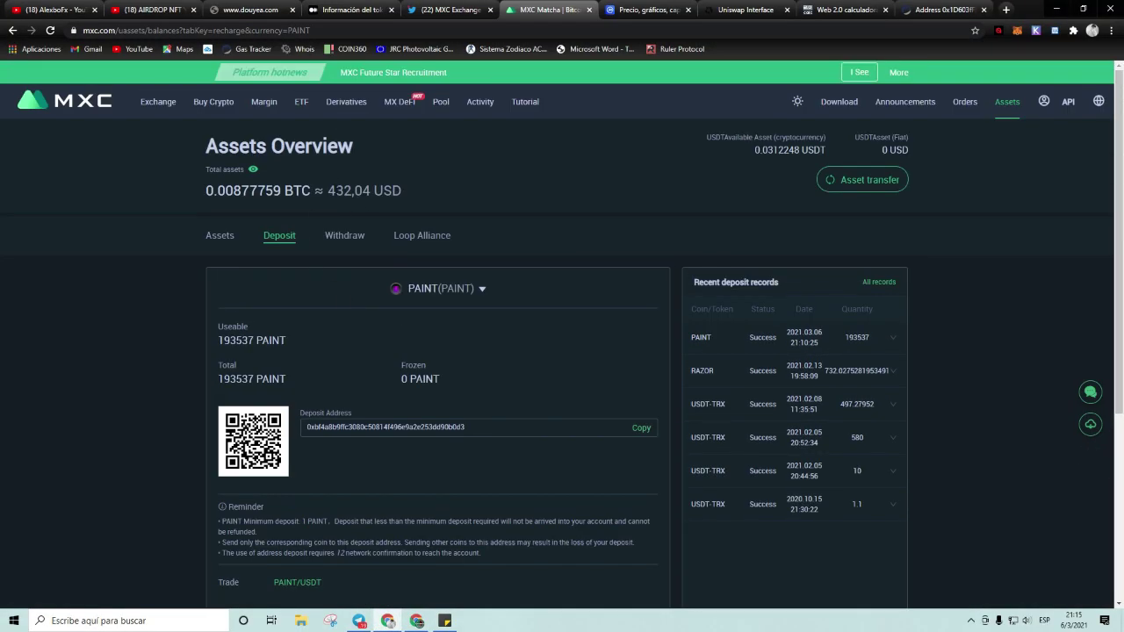
drag(328, 190, 351, 191)
click(226, 238)
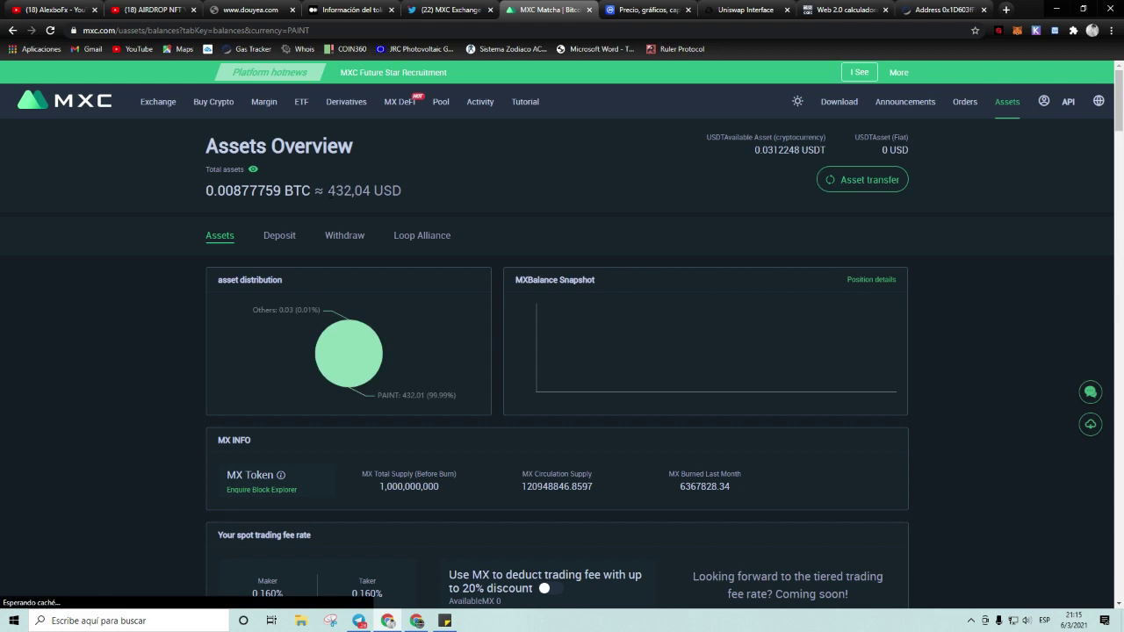
scroll(364, 230, down, 5)
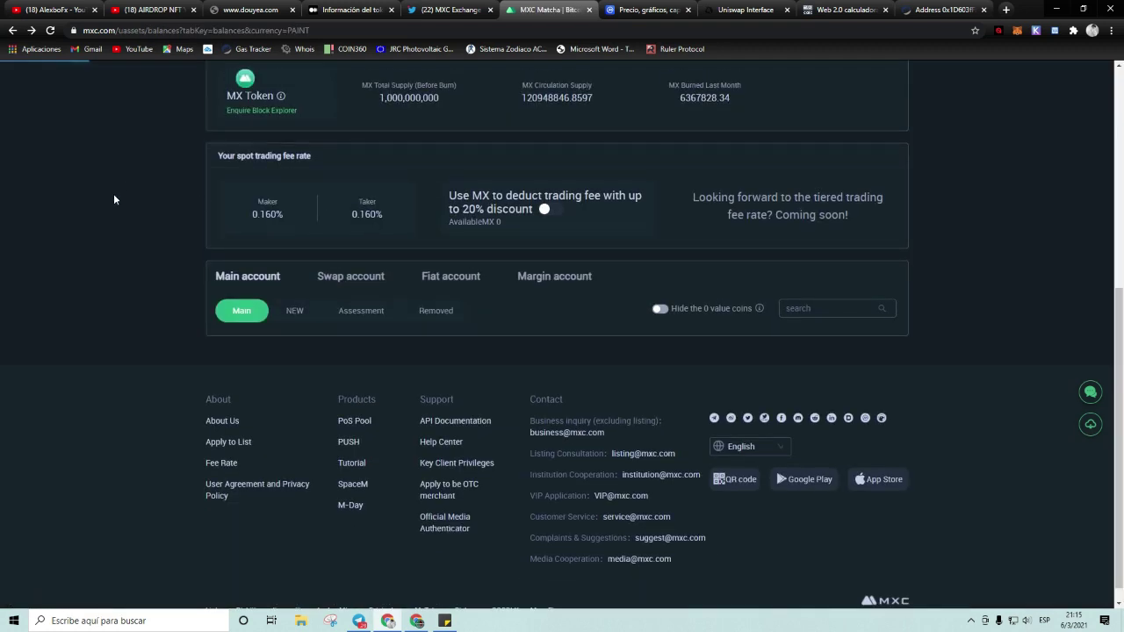
scroll(121, 250, up, 3)
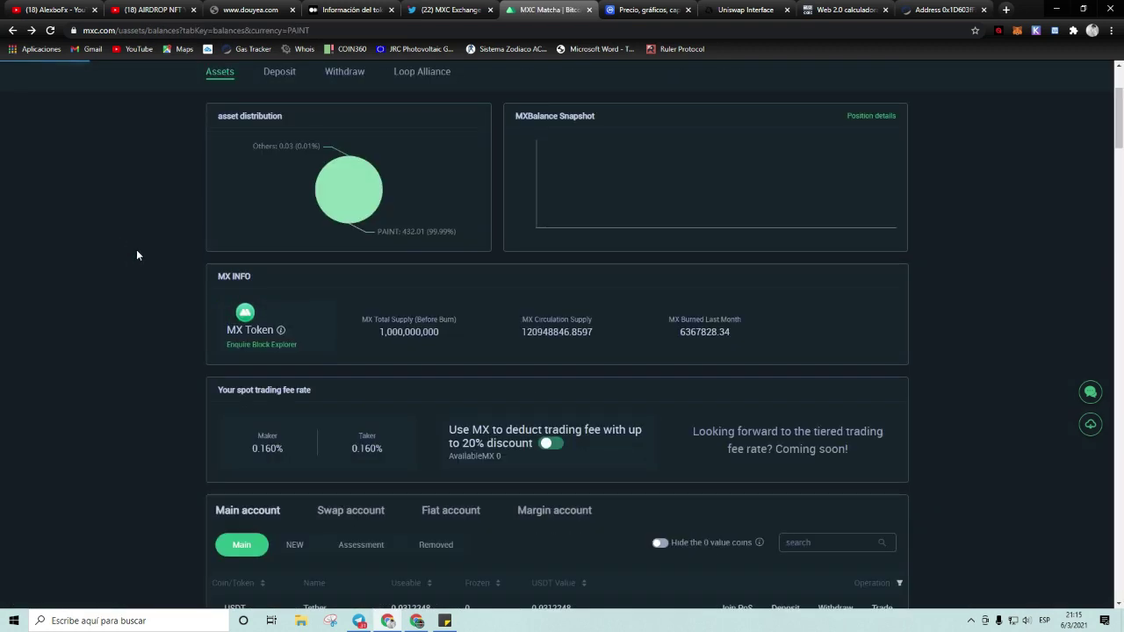
scroll(136, 249, up, 2)
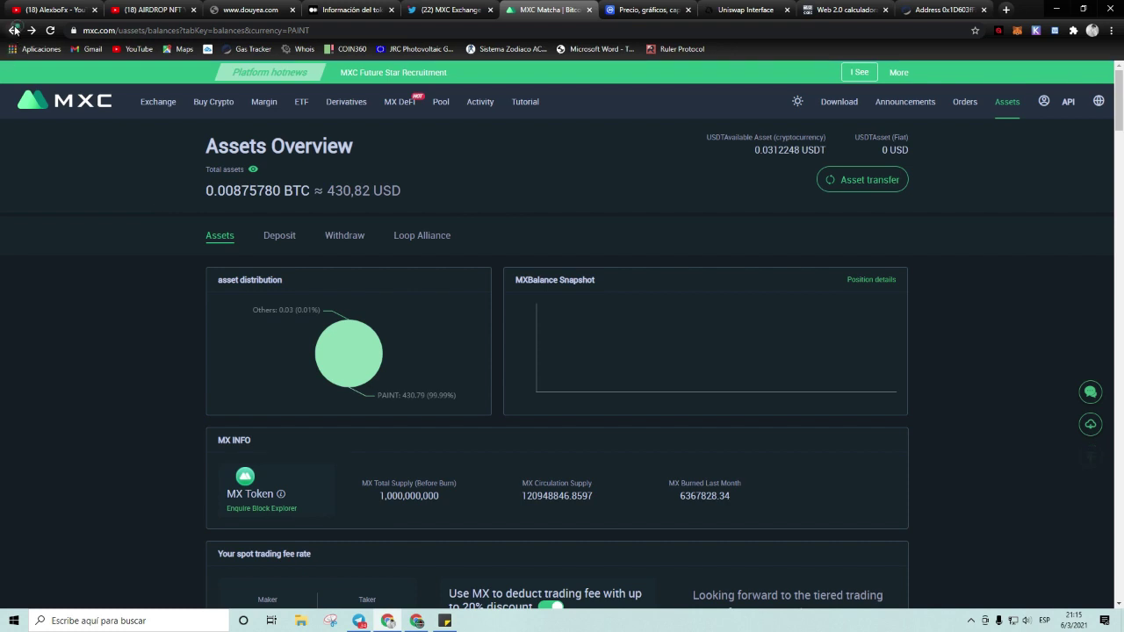
Step: Return to the MXC homepage and go to the Standard exchange's PAINT/USDT page
click(13, 30)
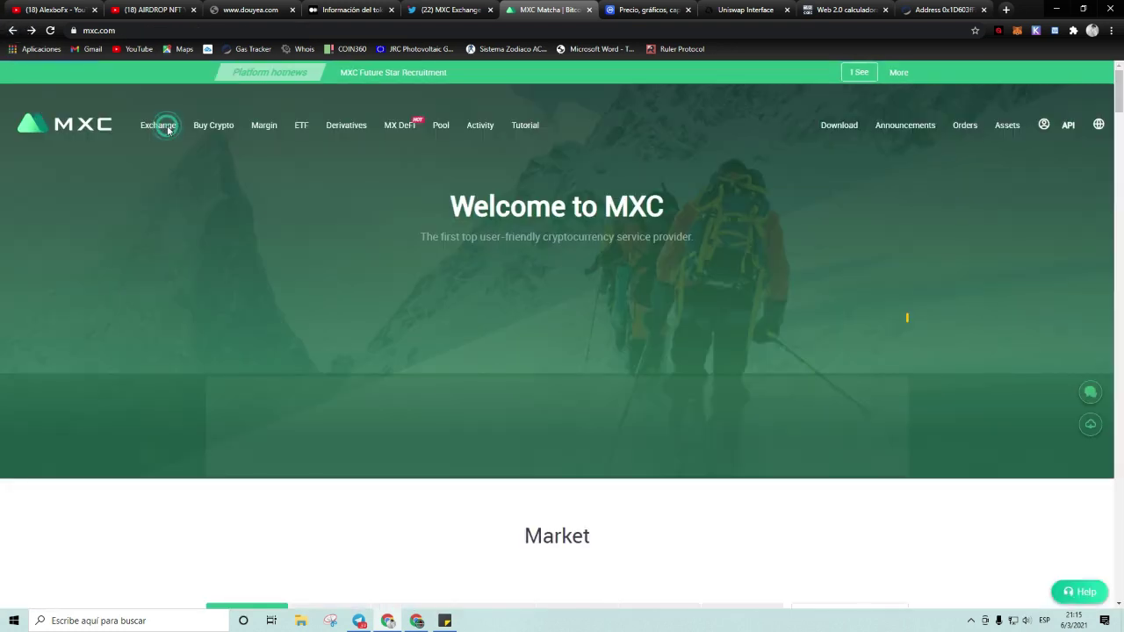
mouse_move(163, 127)
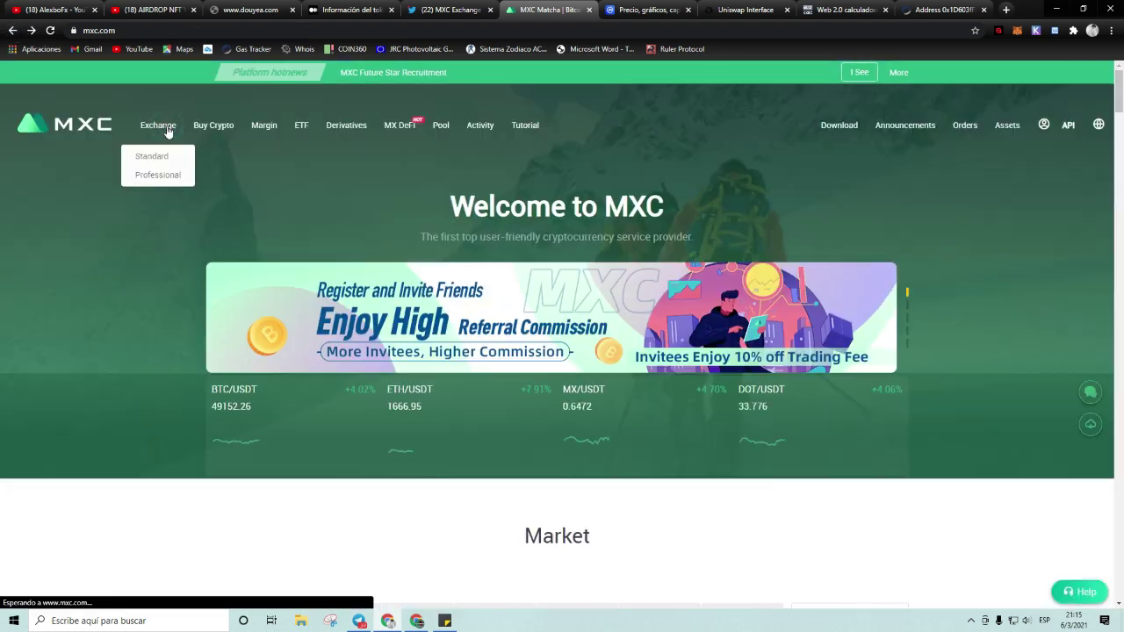
click(160, 158)
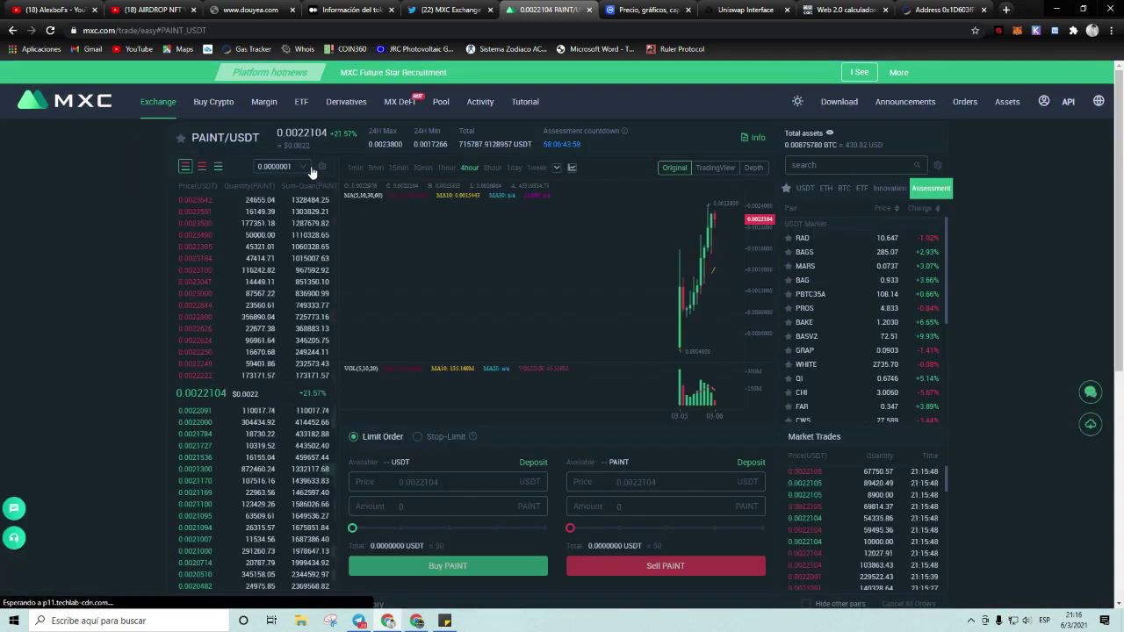
Step: Take the 0.0022000 USDT bid from the order book as the sell price
scroll(251, 297, down, 1)
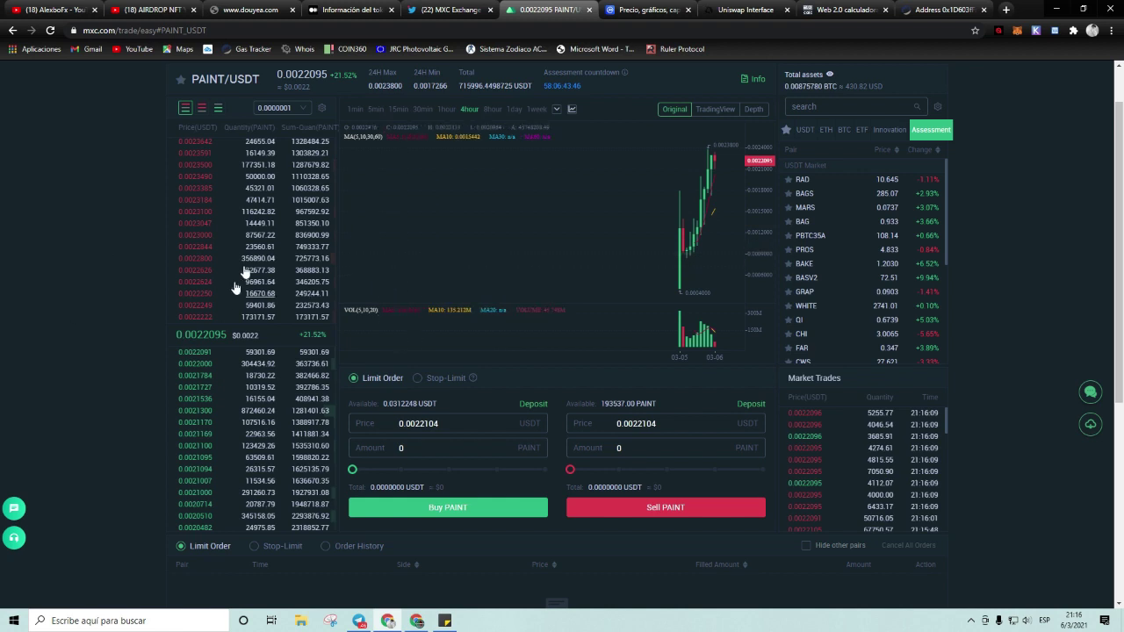
drag(666, 247, 559, 246)
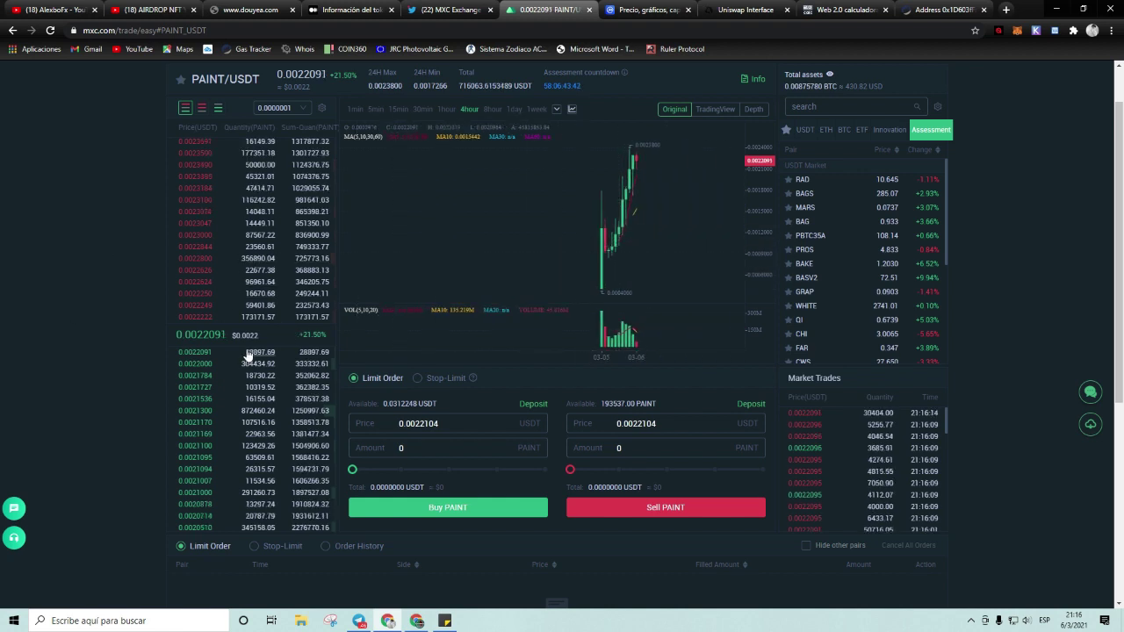
click(257, 365)
click(759, 470)
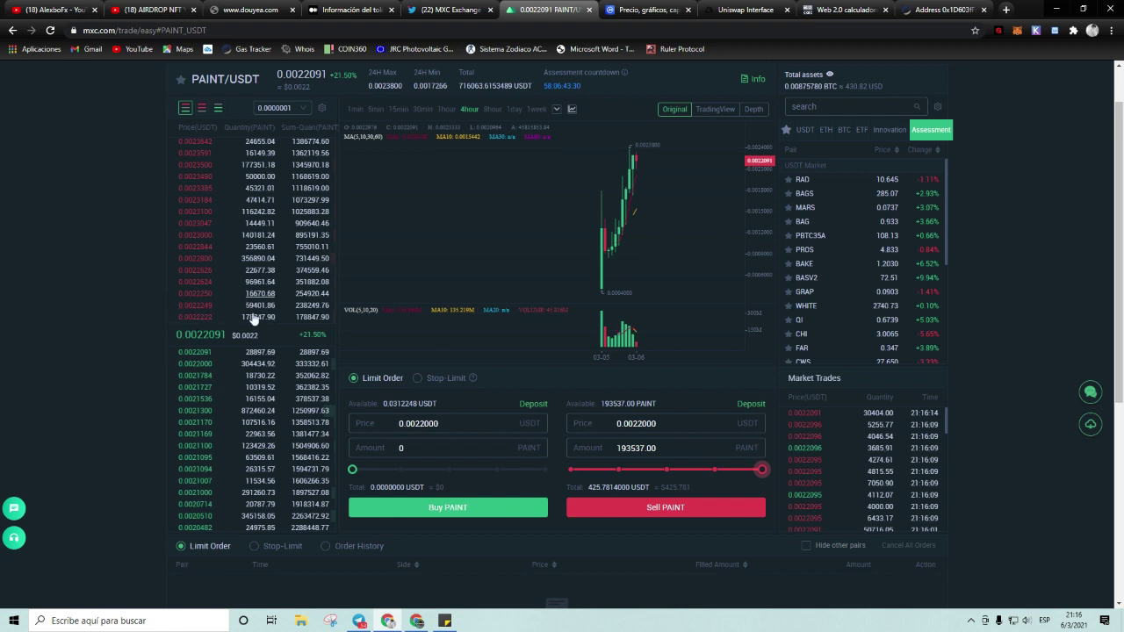
Step: Set the sell amount to all 193537 PAINT and place the limit sell order
click(155, 325)
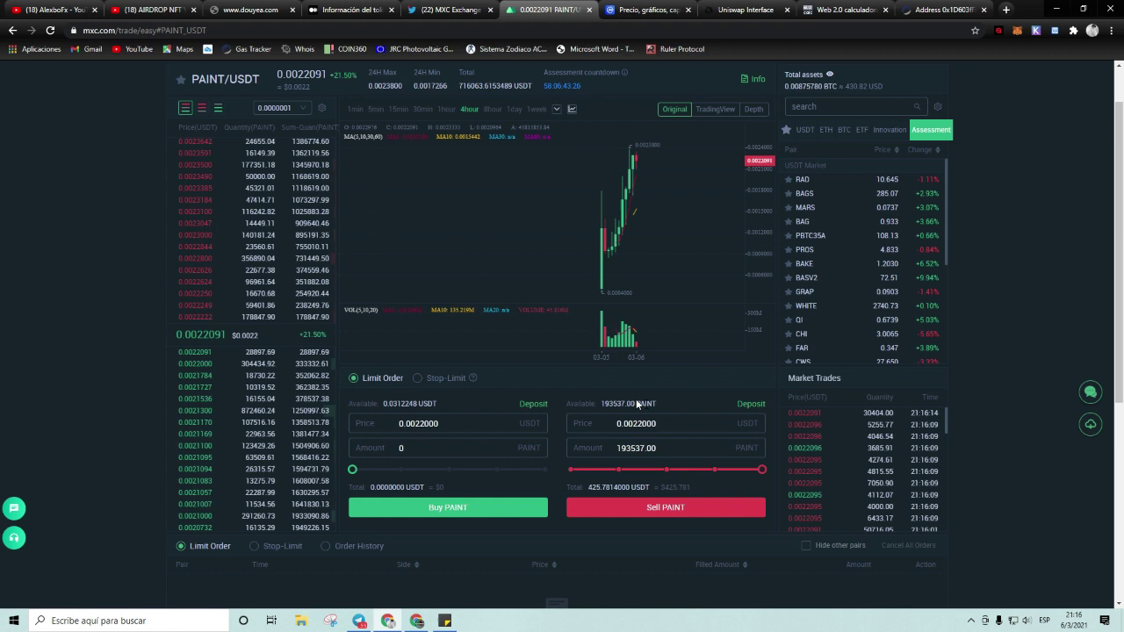
scroll(1013, 321, up, 1)
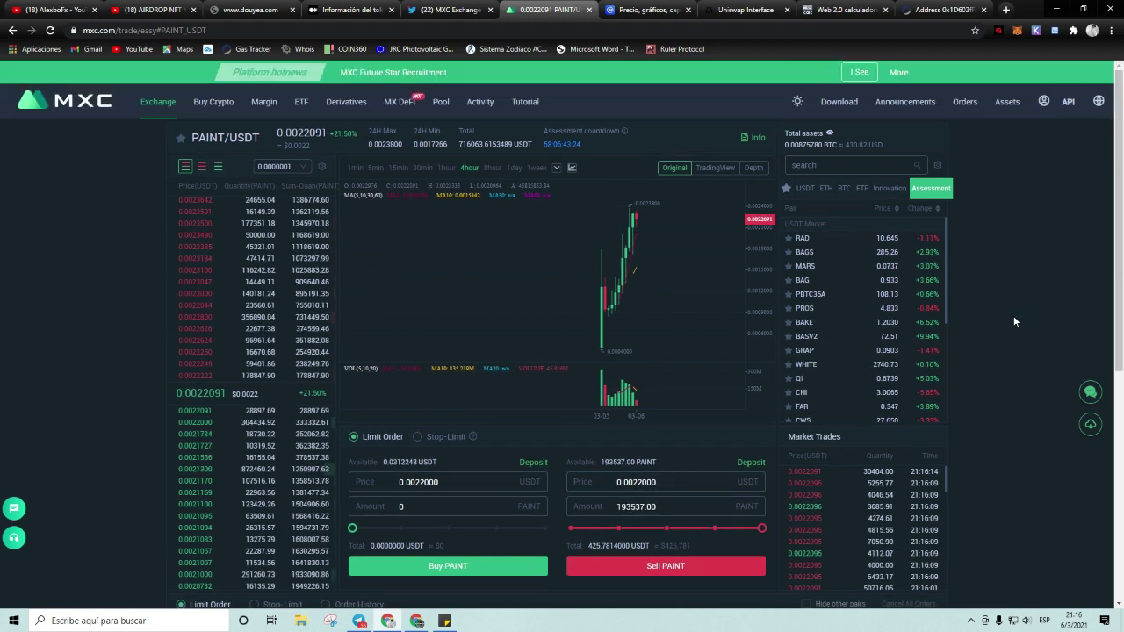
scroll(658, 471, down, 1)
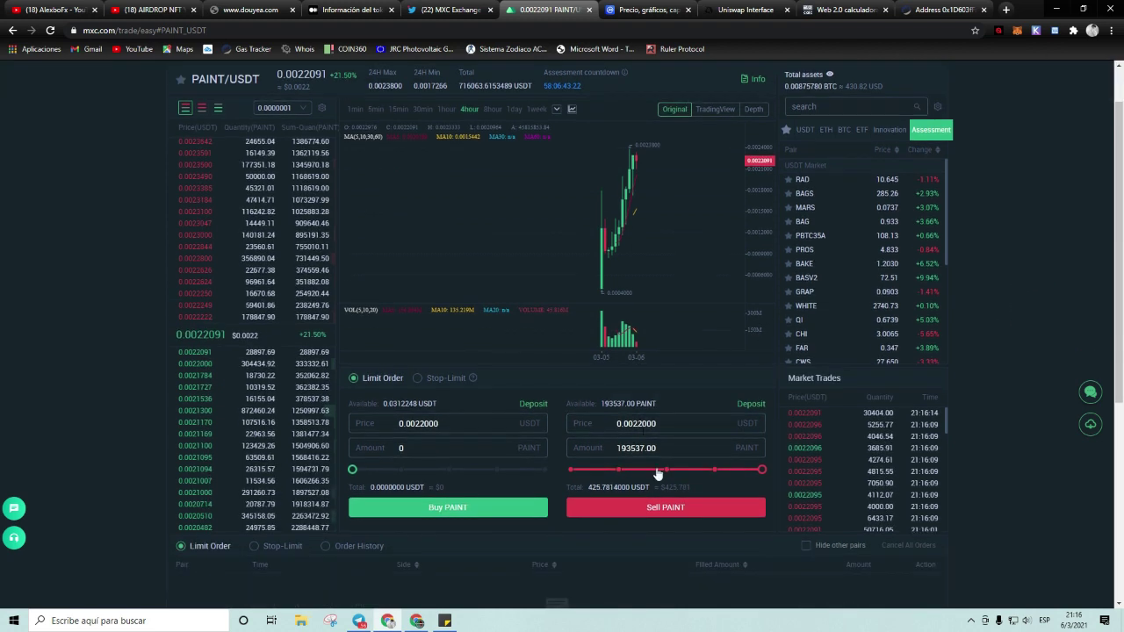
click(761, 470)
drag(720, 476, 667, 471)
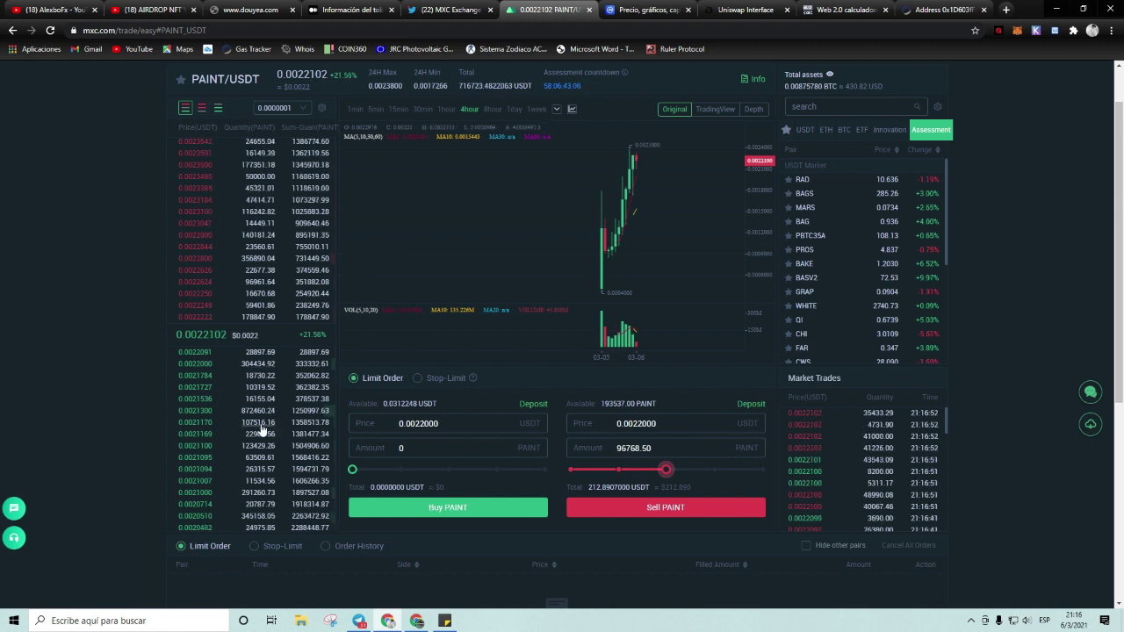
click(247, 366)
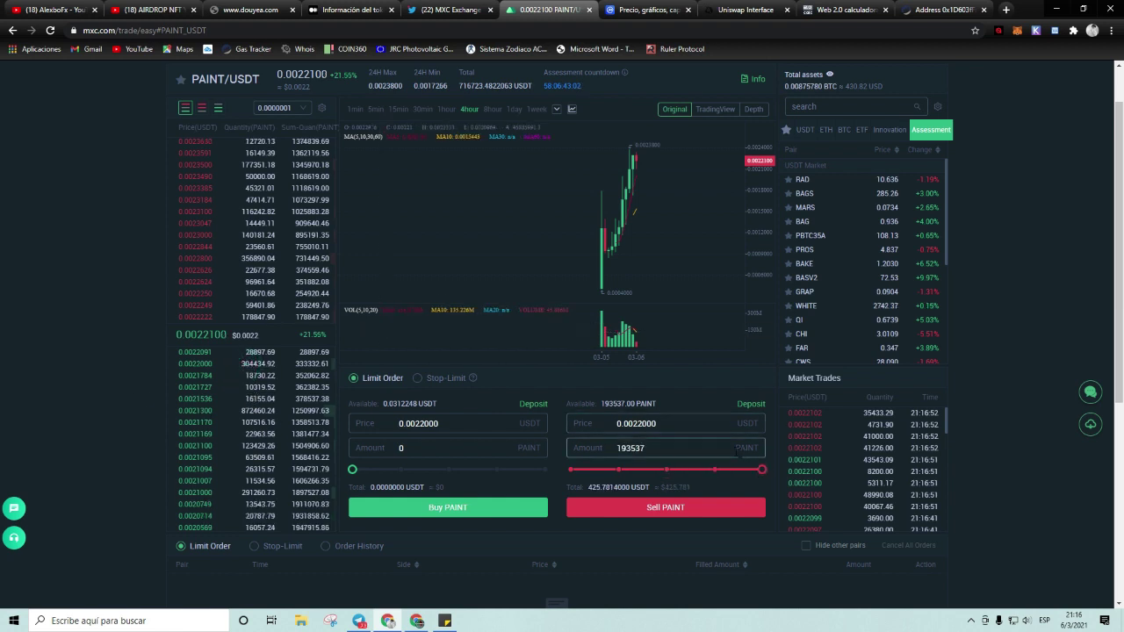
mouse_move(762, 471)
mouse_down()
mouse_move(750, 472)
mouse_move(784, 475)
mouse_up()
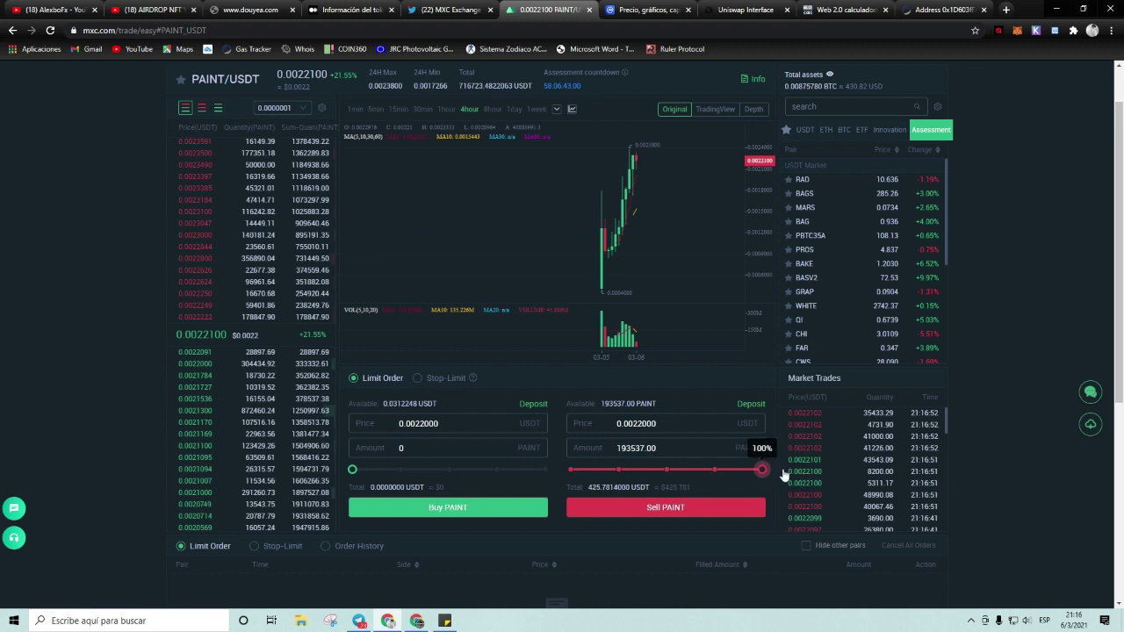
click(673, 510)
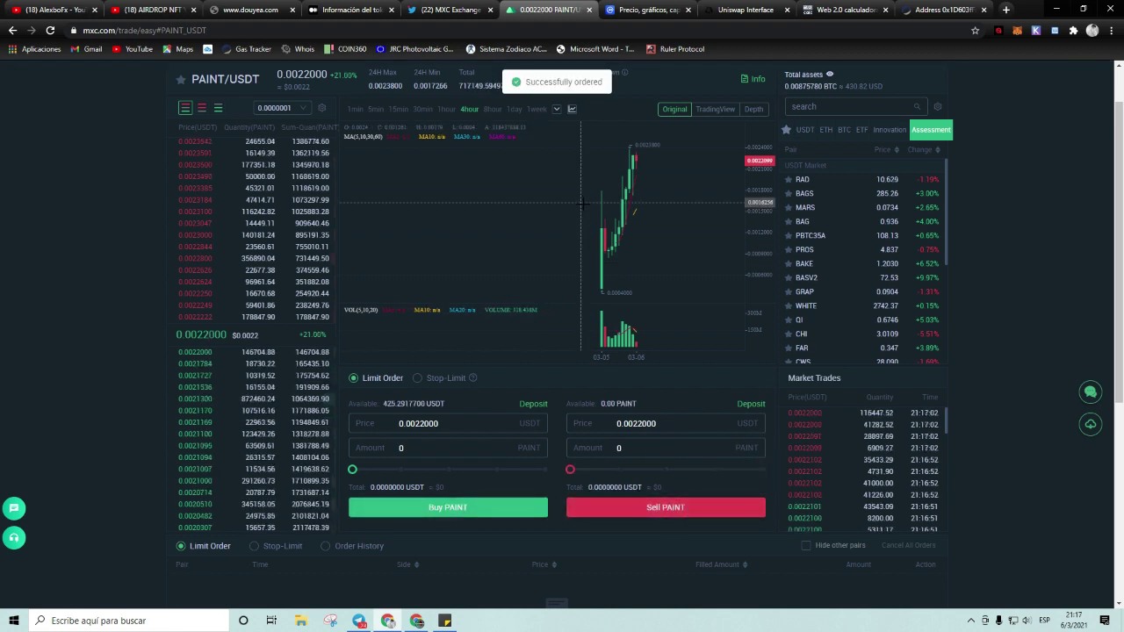
Step: Open My Assets and check the new 425.29177001 USDT balance
scroll(1025, 233, up, 1)
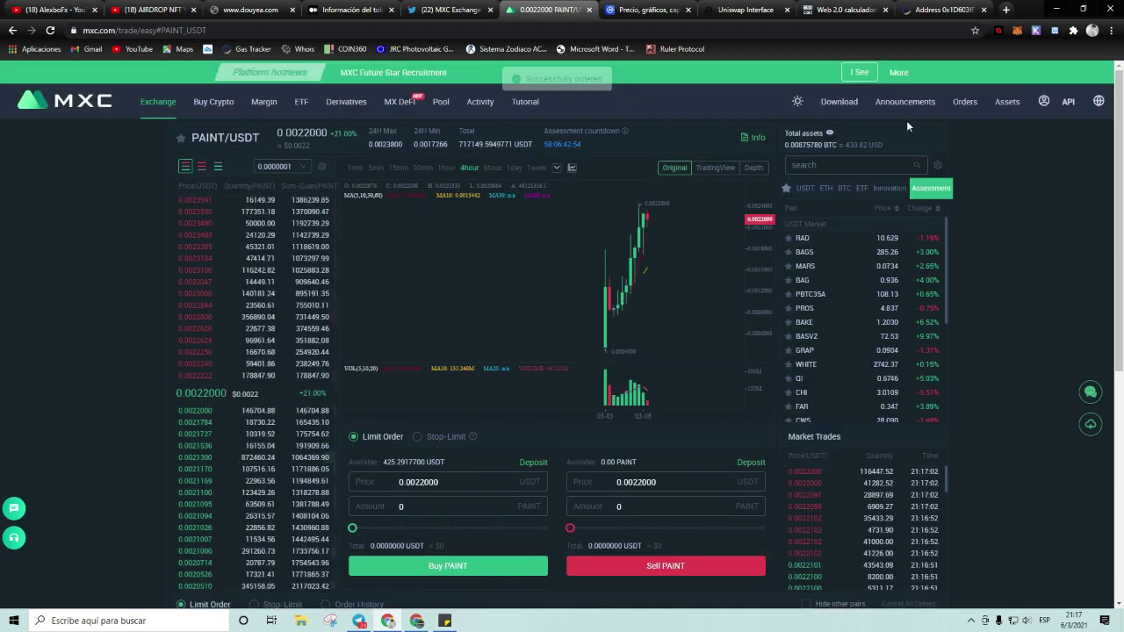
mouse_move(1001, 108)
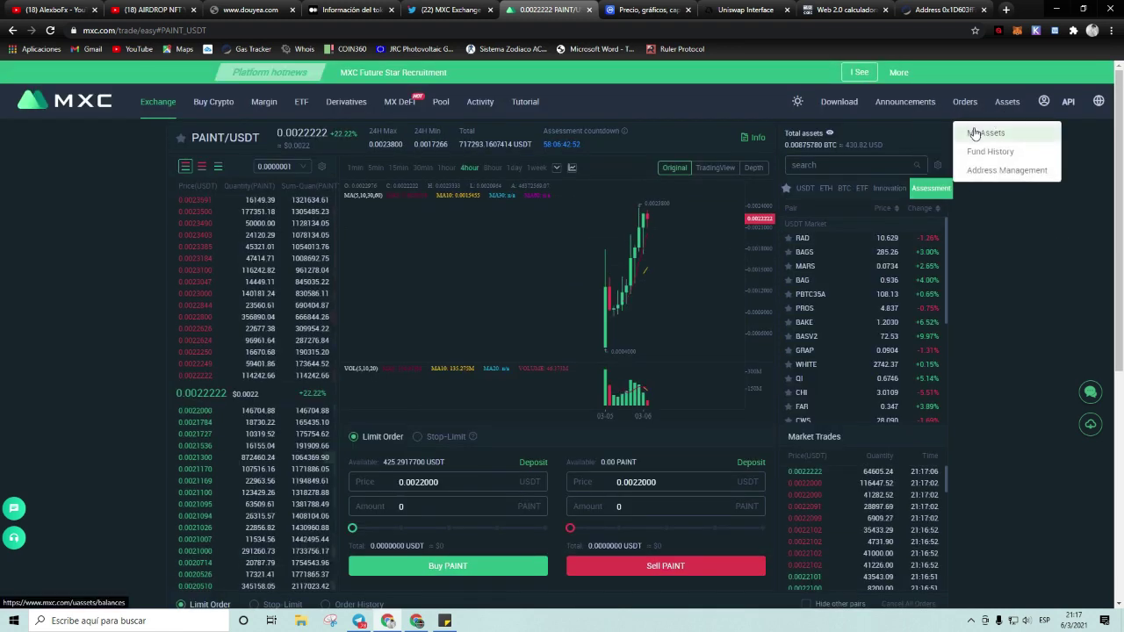
click(974, 133)
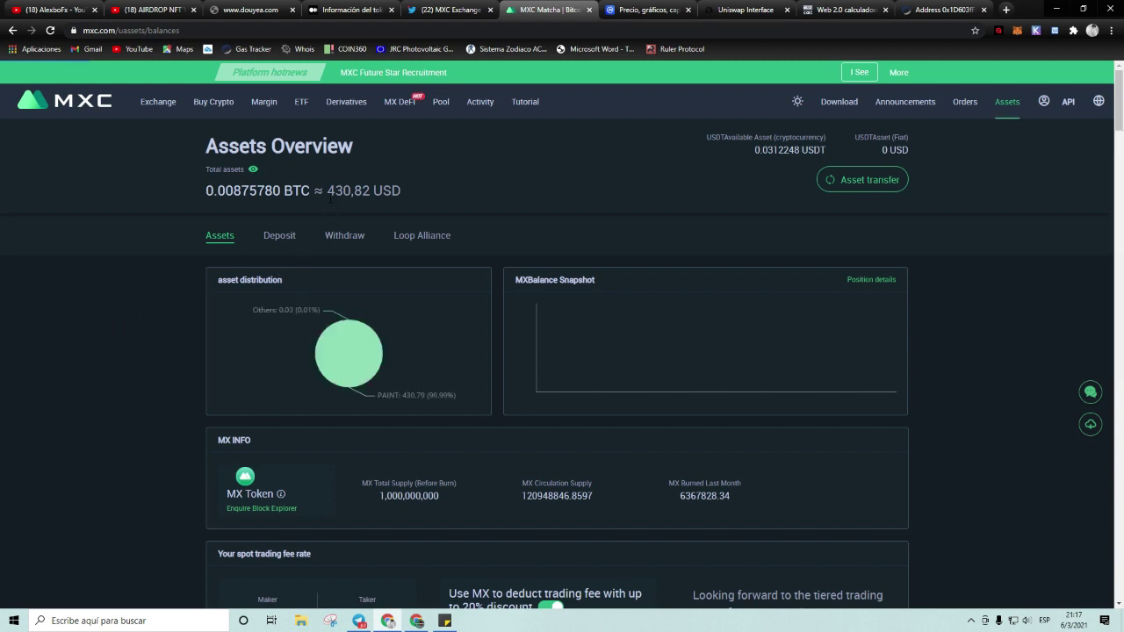
scroll(190, 420, down, 3)
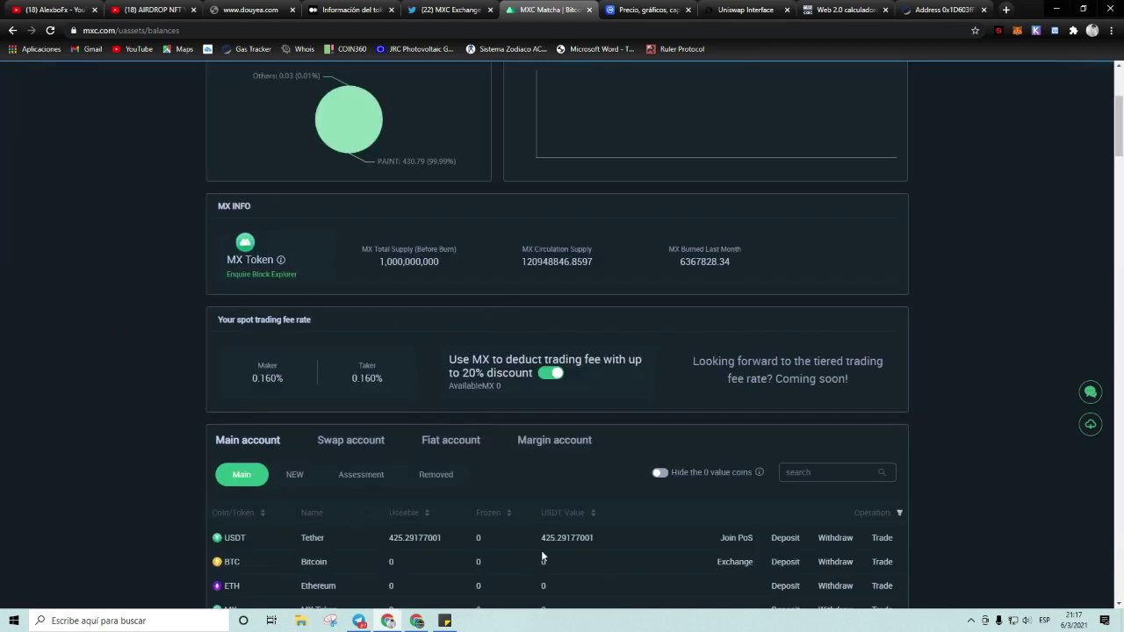
drag(545, 537, 571, 537)
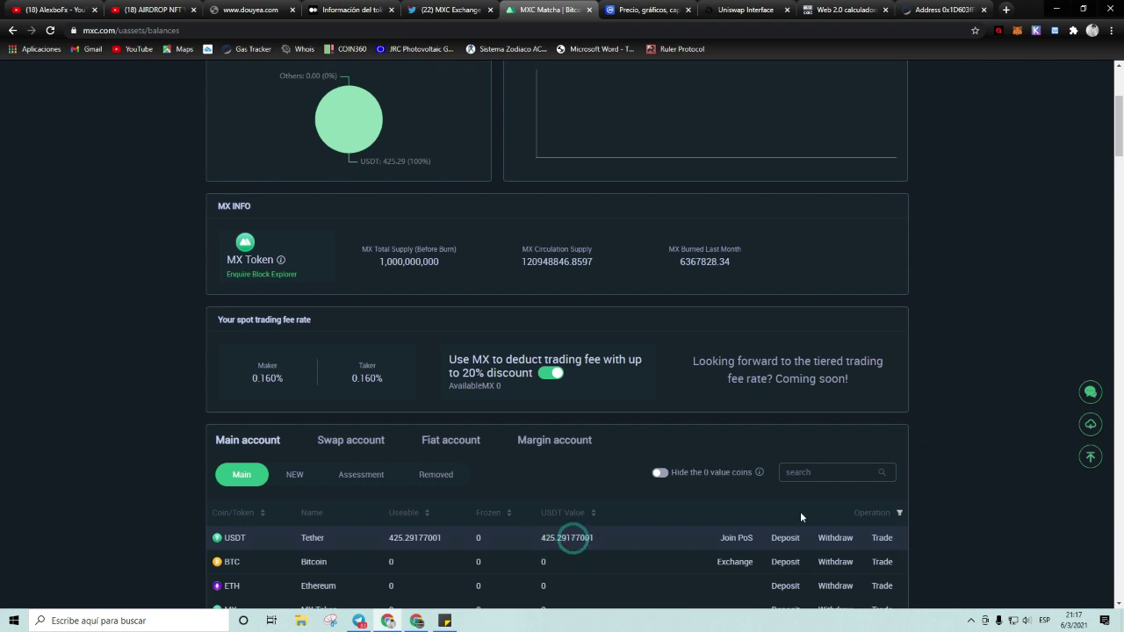
Step: Open the Withdraw form for USDT from the Main account table
click(804, 505)
scroll(808, 498, down, 2)
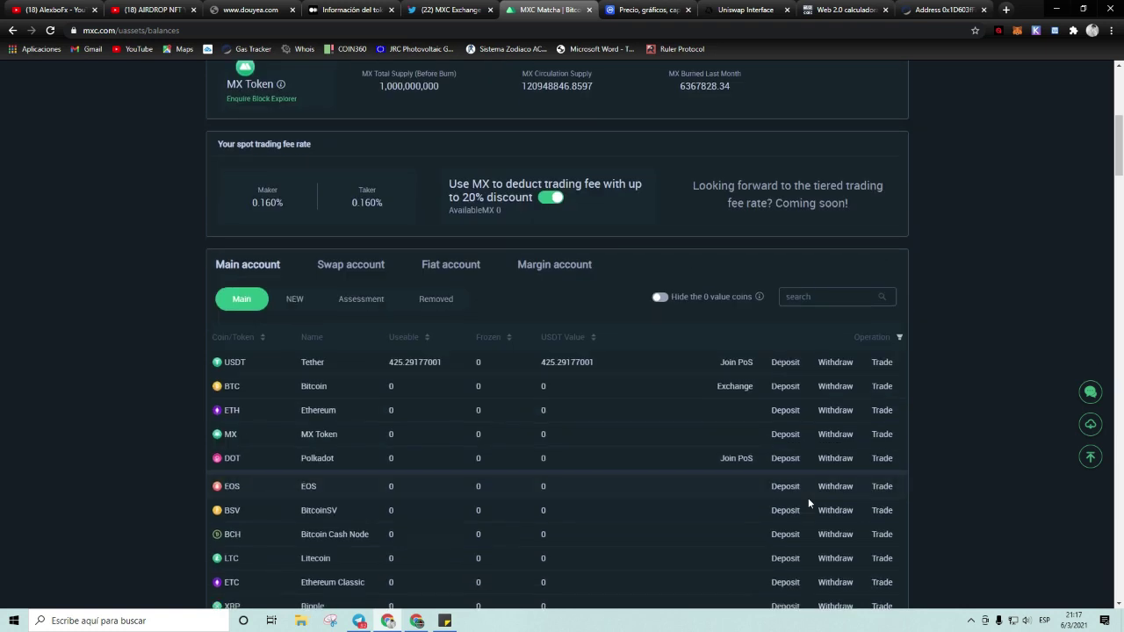
click(836, 362)
Step: Choose TRC-20 and fill in all 425.29177001 USDT, then return to Assets and the YouTube tab
scroll(479, 250, up, 3)
scroll(480, 272, up, 2)
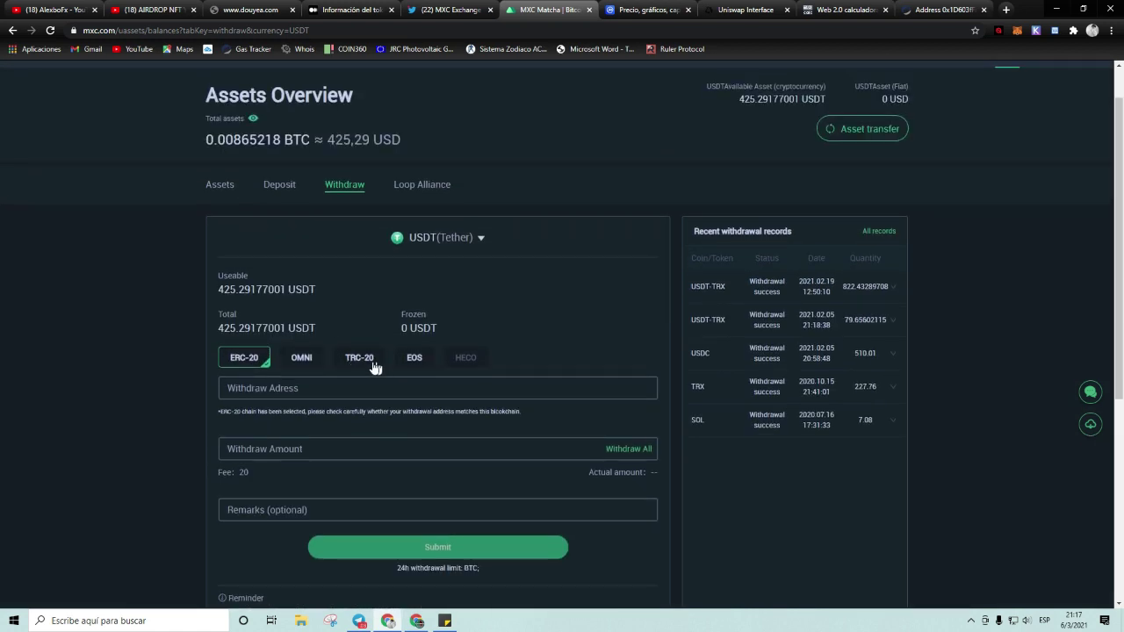
click(359, 360)
click(611, 458)
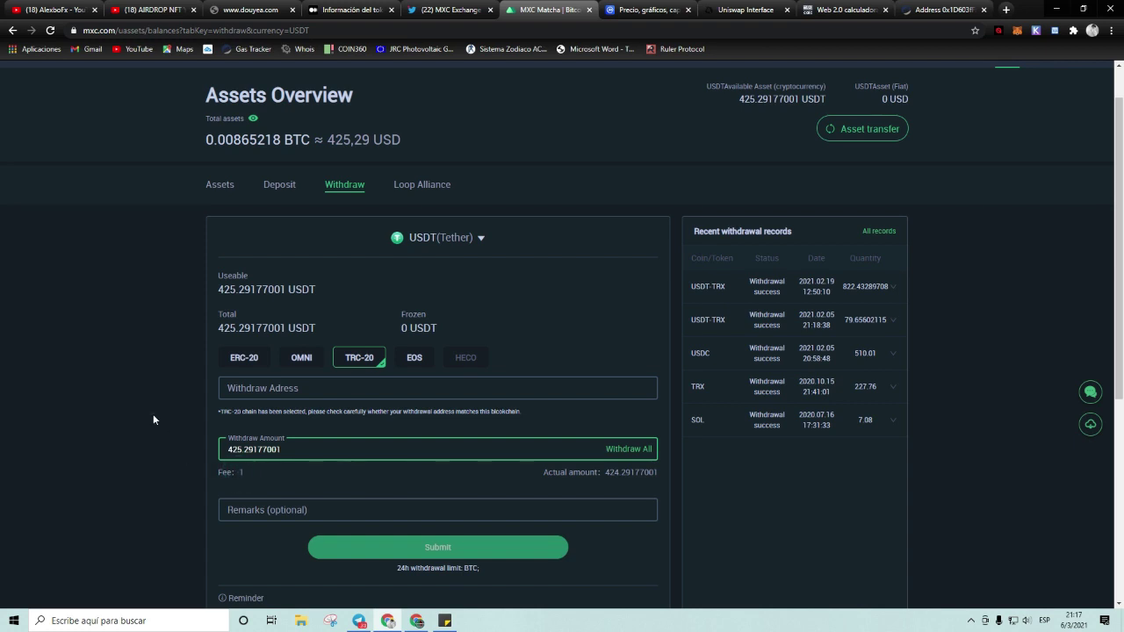
click(220, 186)
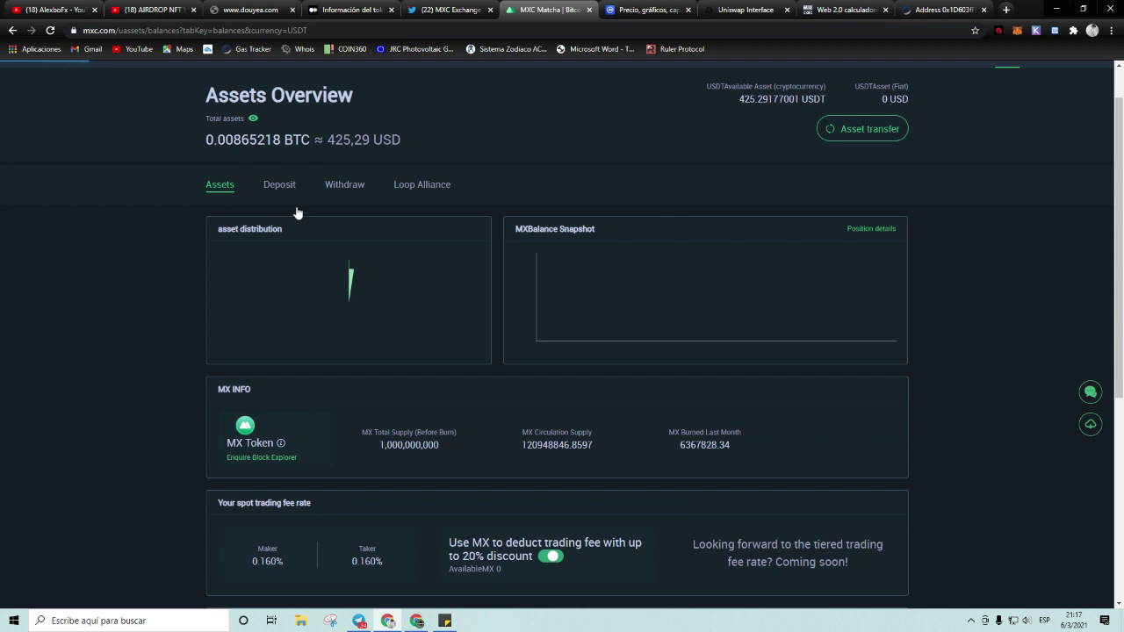
click(48, 10)
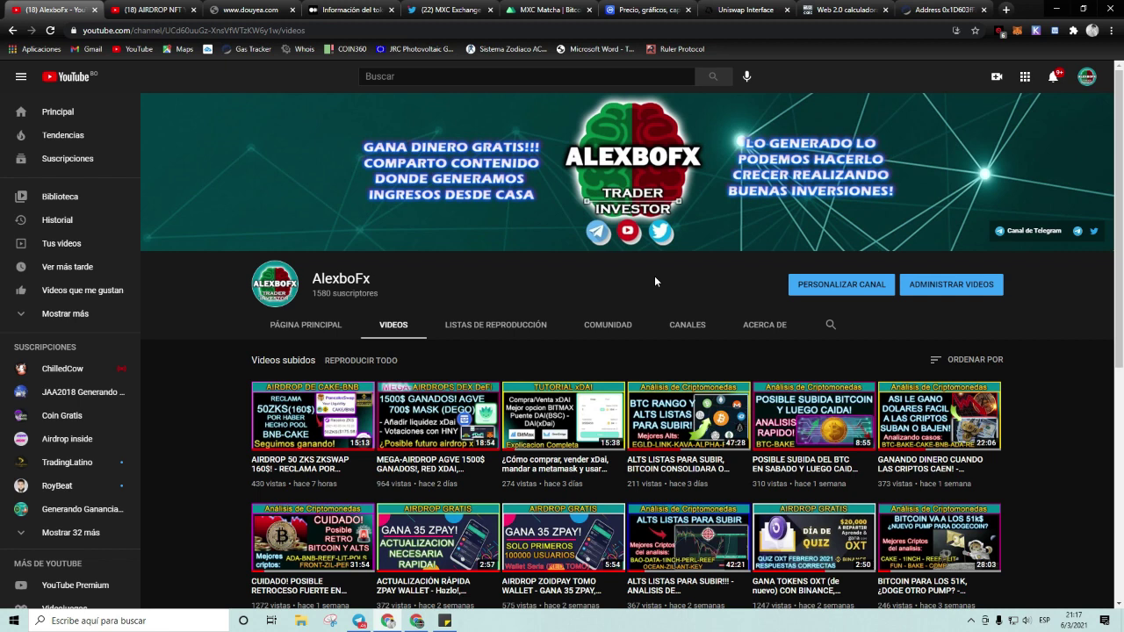
scroll(510, 235, down, 2)
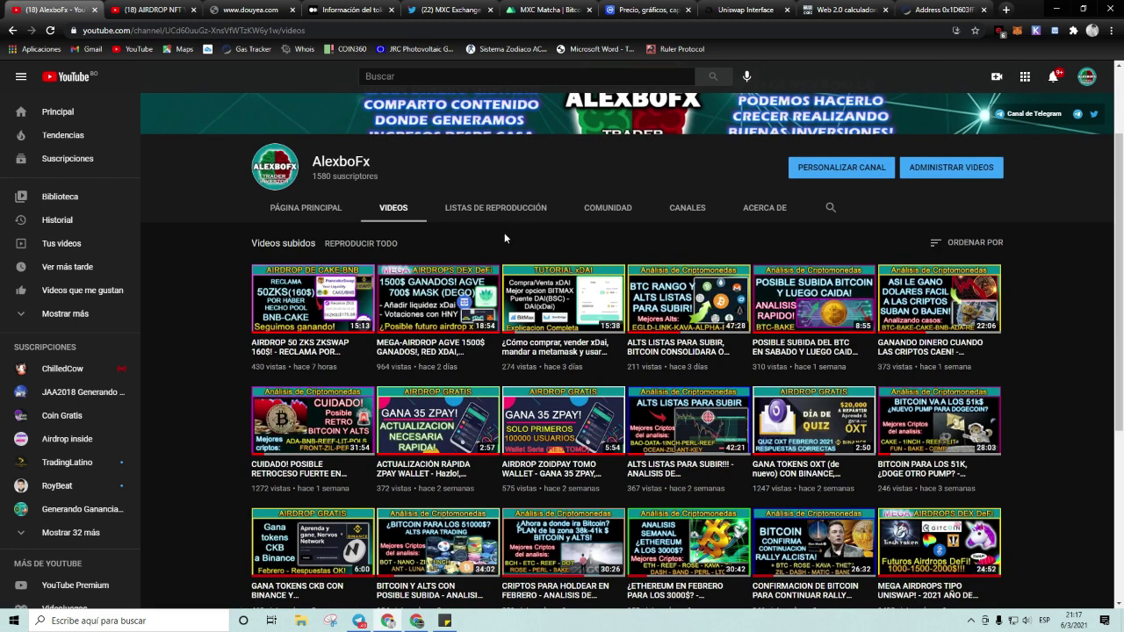
scroll(471, 234, up, 2)
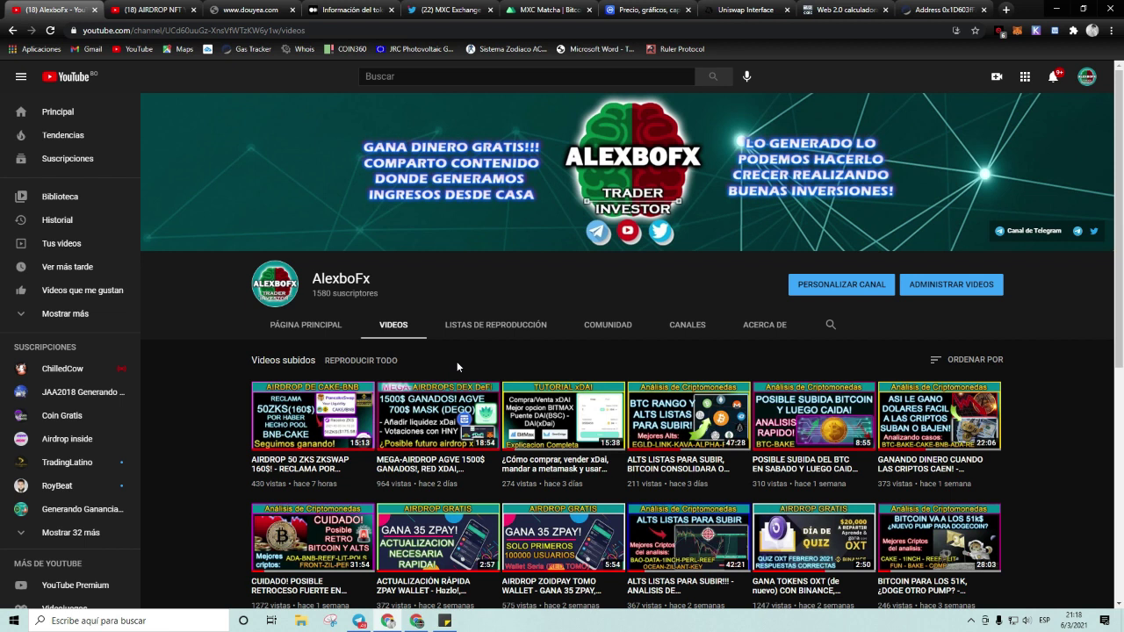
click(191, 378)
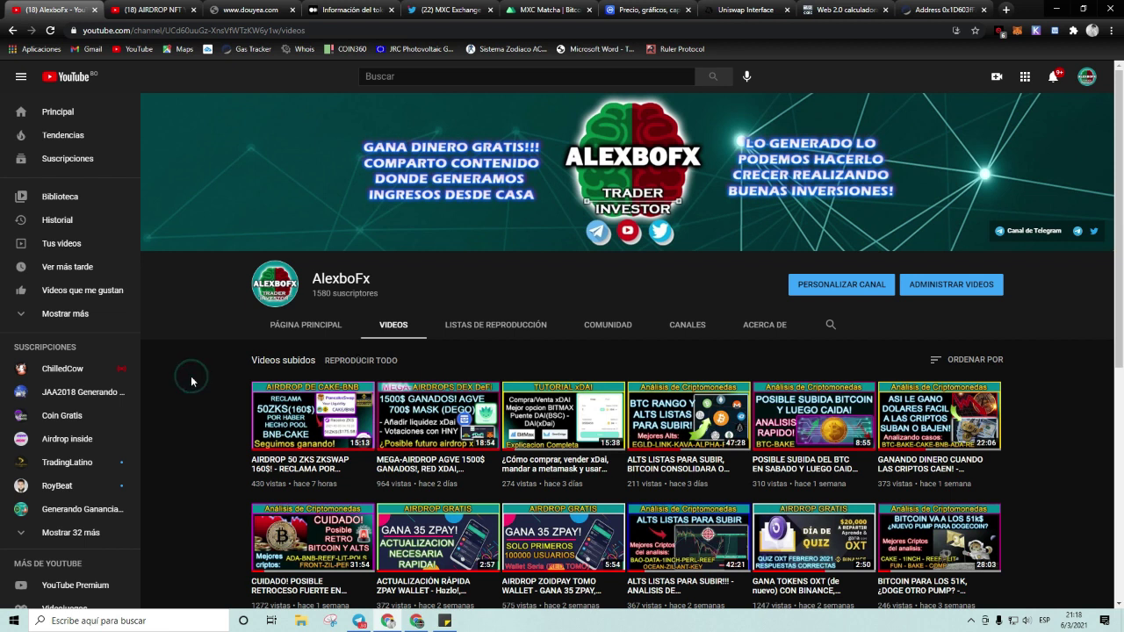